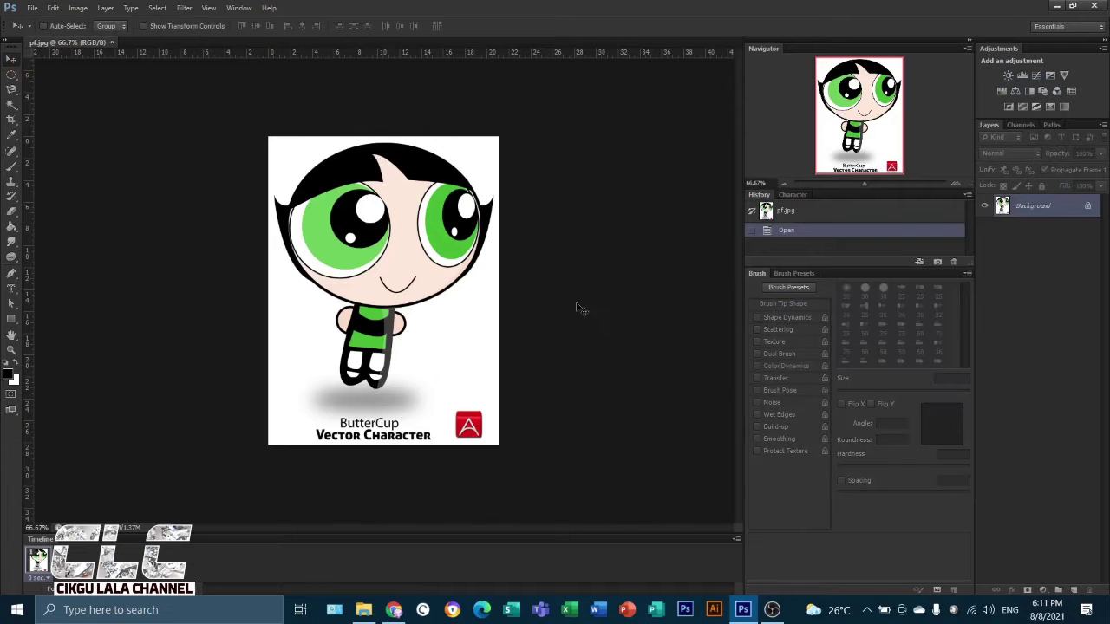
Step: Set the Pen tool to Path mode and convert the locked Background into a normal layer named Layer 0
scroll(575, 322, up, 2)
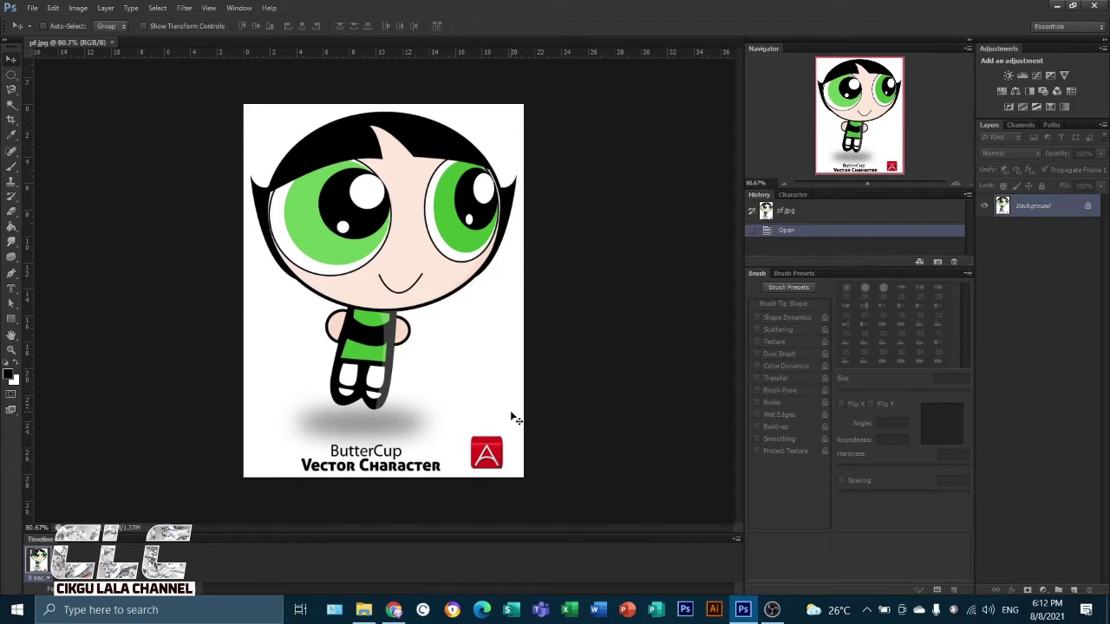
click(11, 273)
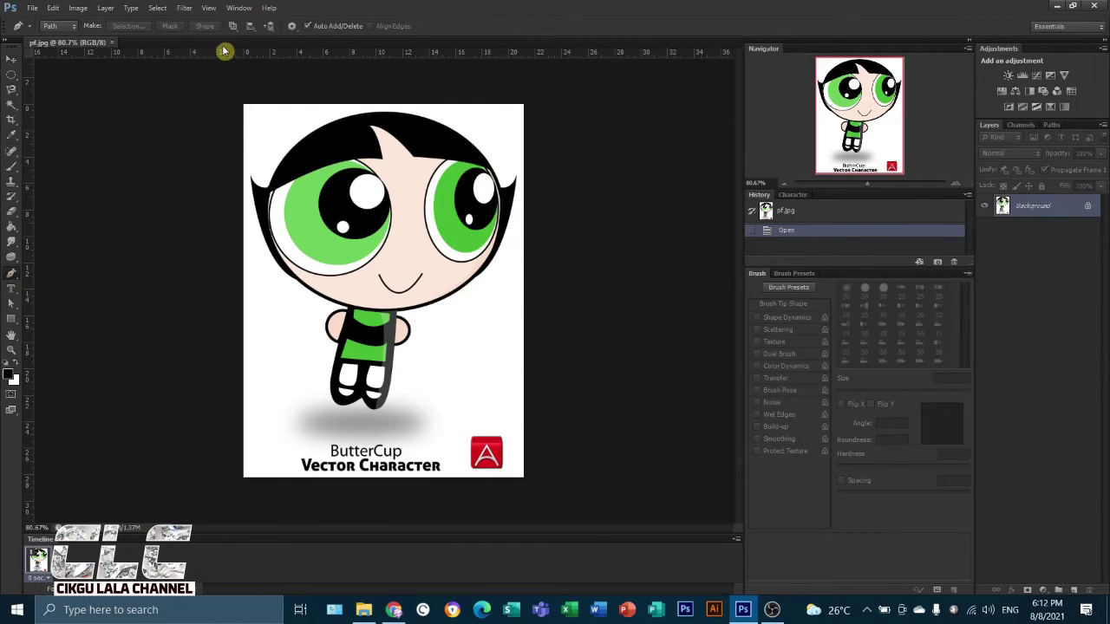
click(73, 28)
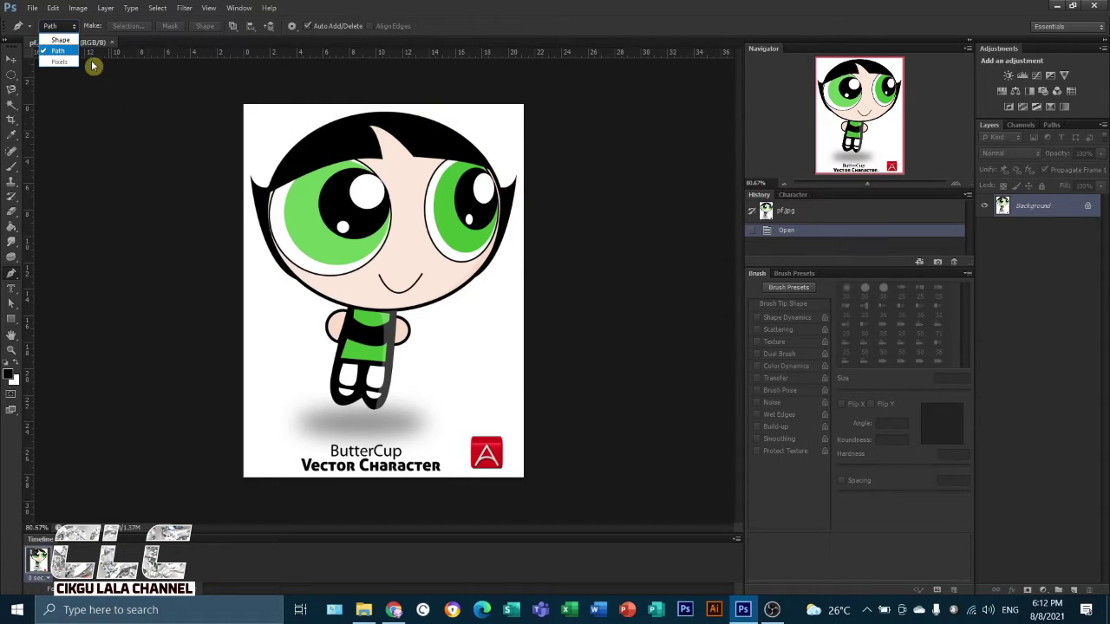
click(60, 54)
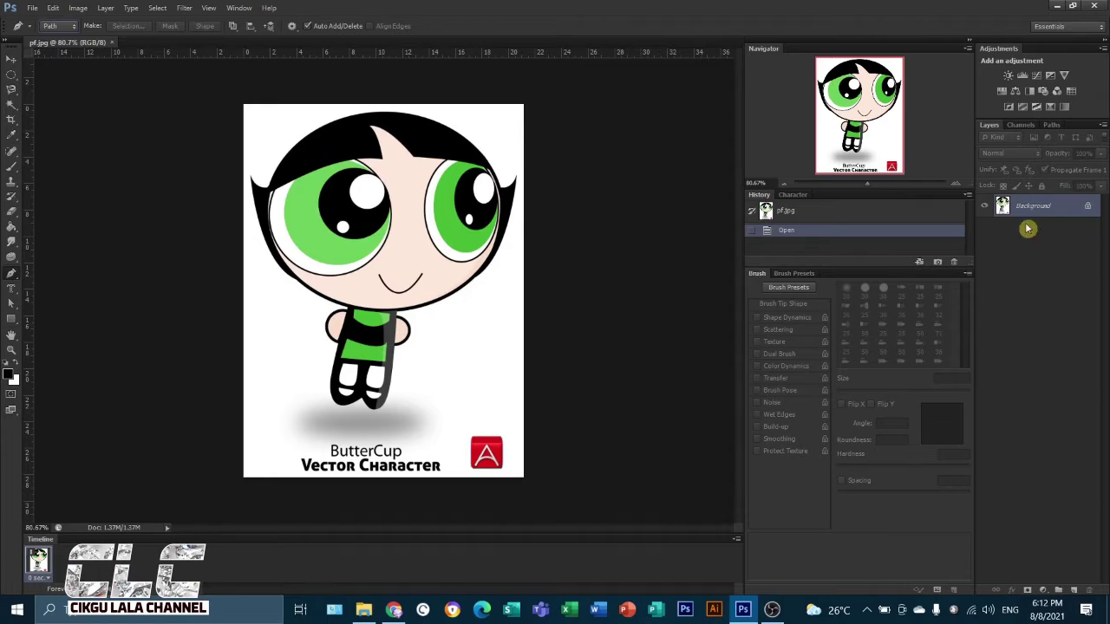
double_click(1088, 207)
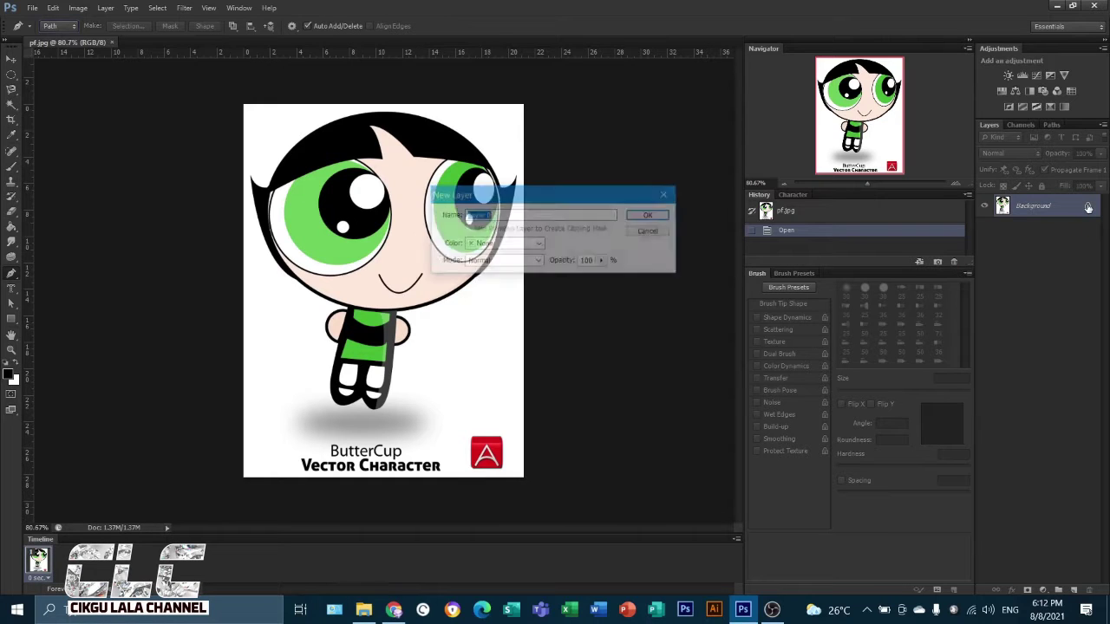
click(655, 218)
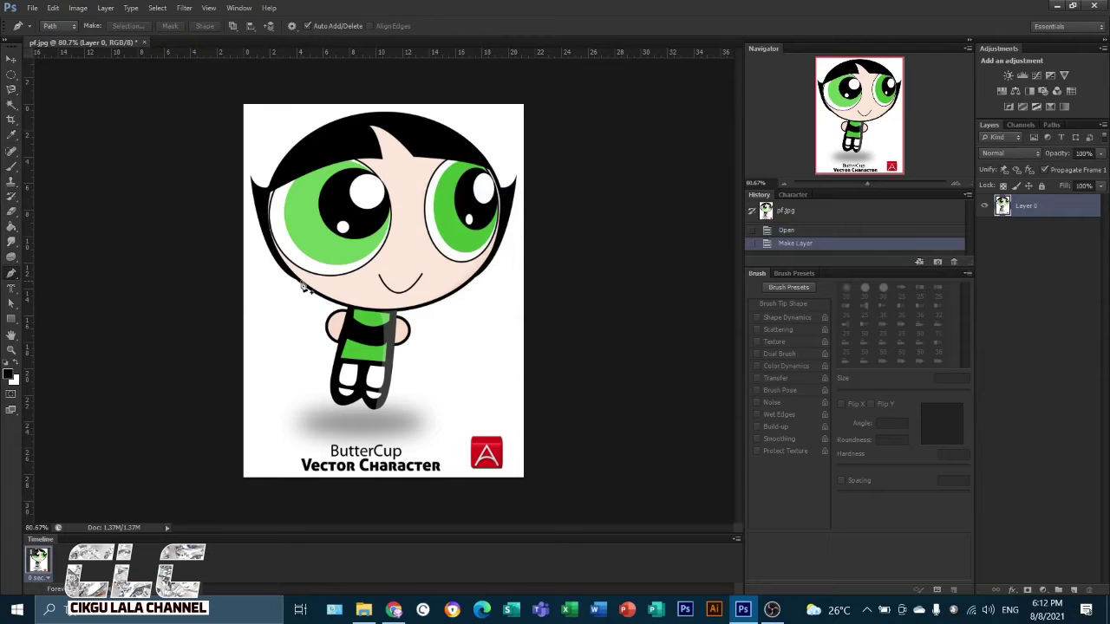
Step: Start a Pen path at the outer edge of the left shoe and trace up the leg and around the left arm to the chin
key(ctrl+plus)
key(ctrl+plus)
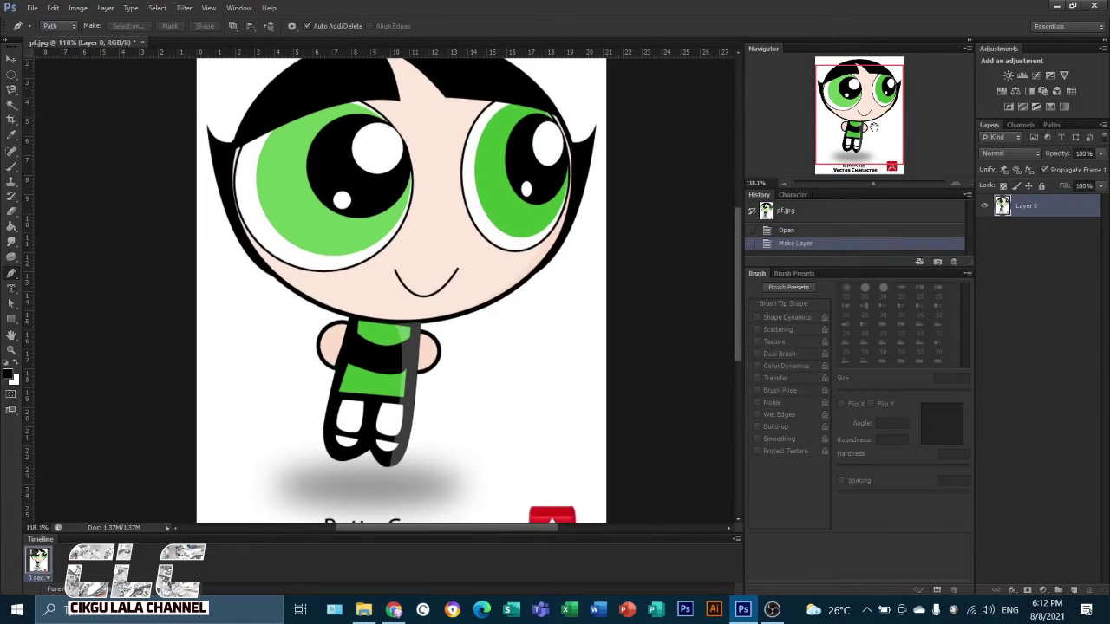
drag(873, 128, 873, 122)
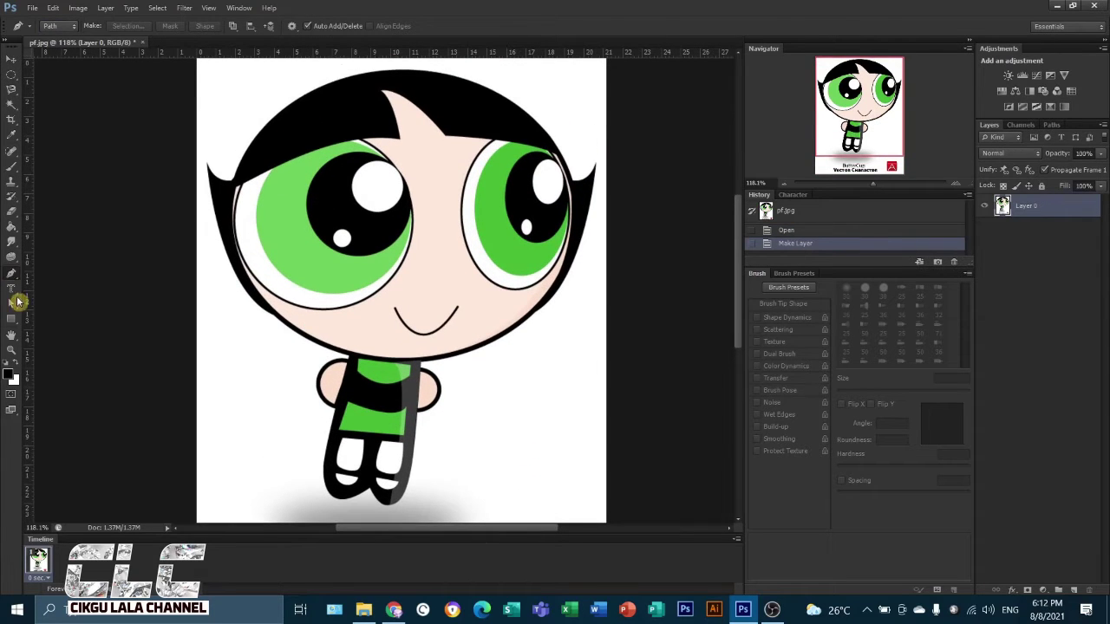
drag(12, 275, 56, 274)
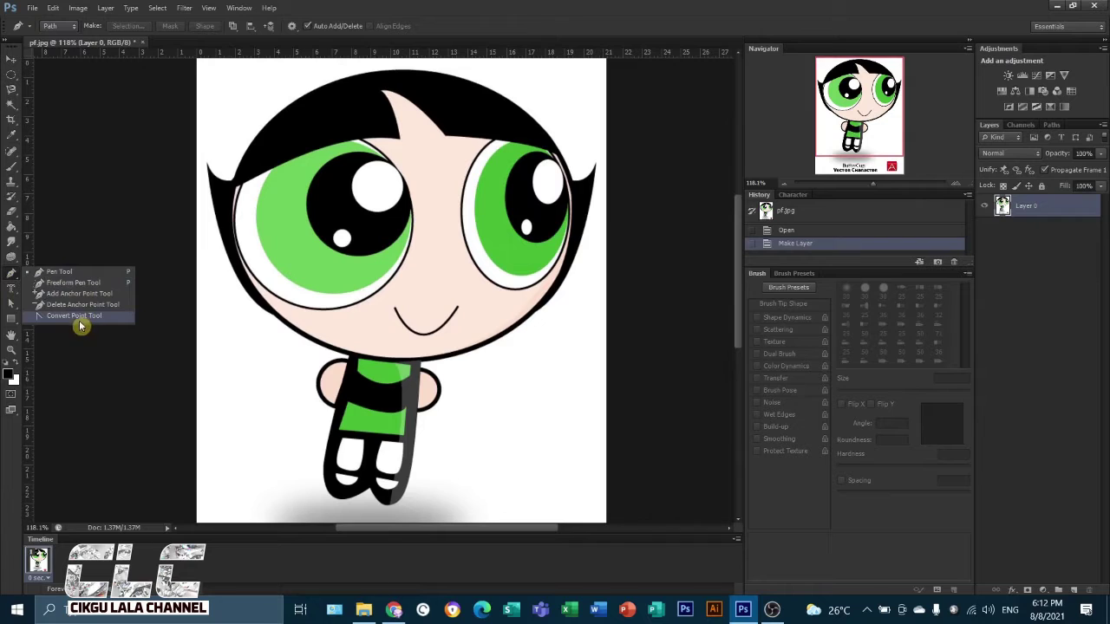
click(57, 274)
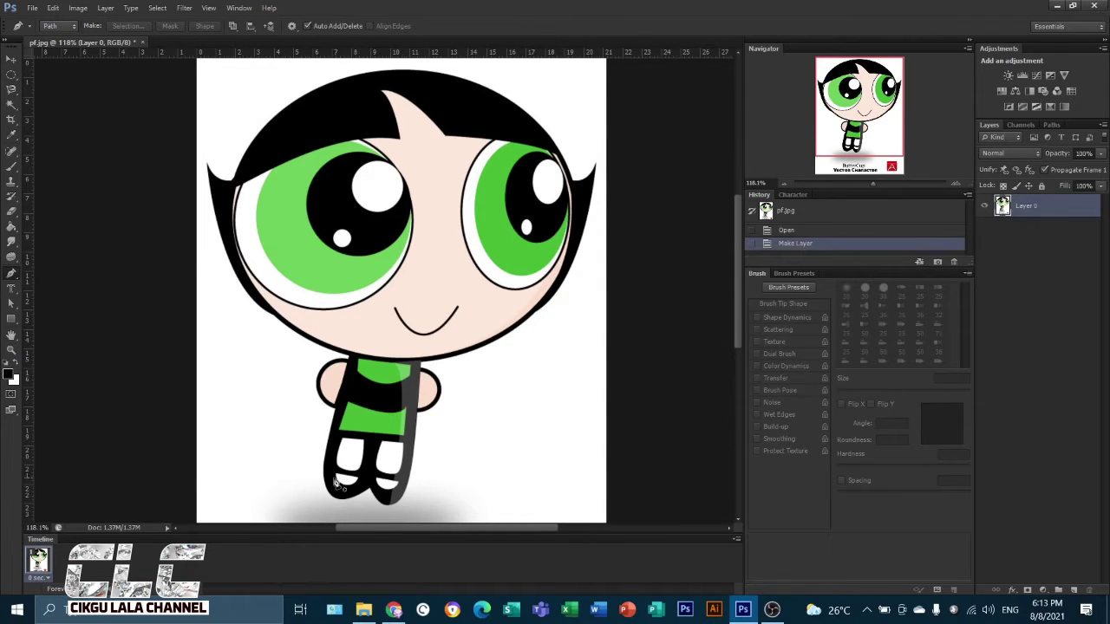
click(326, 478)
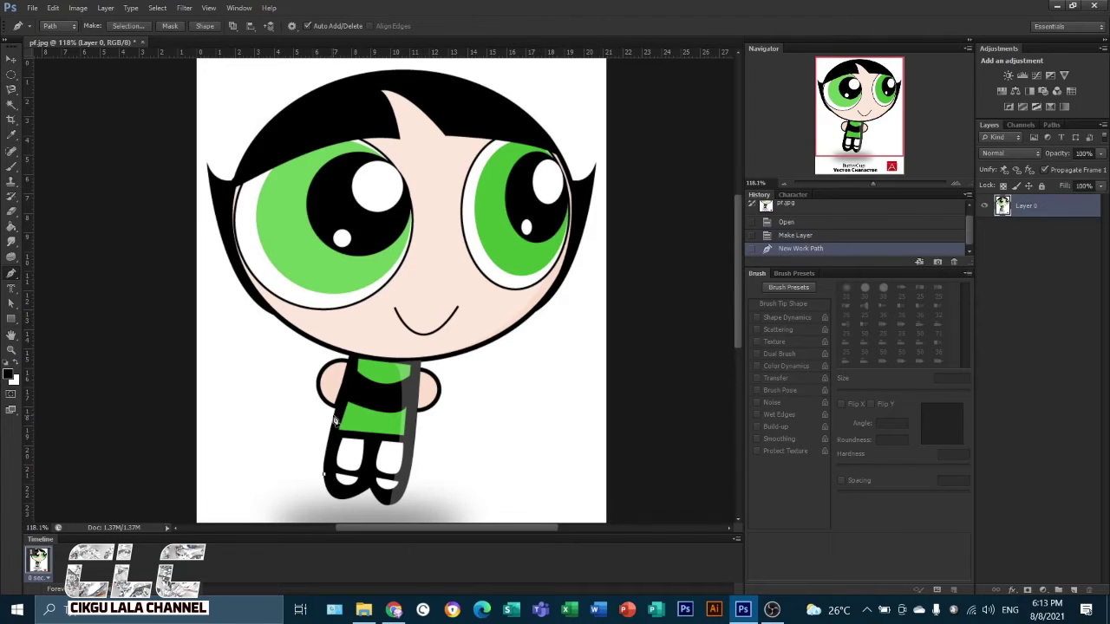
click(335, 415)
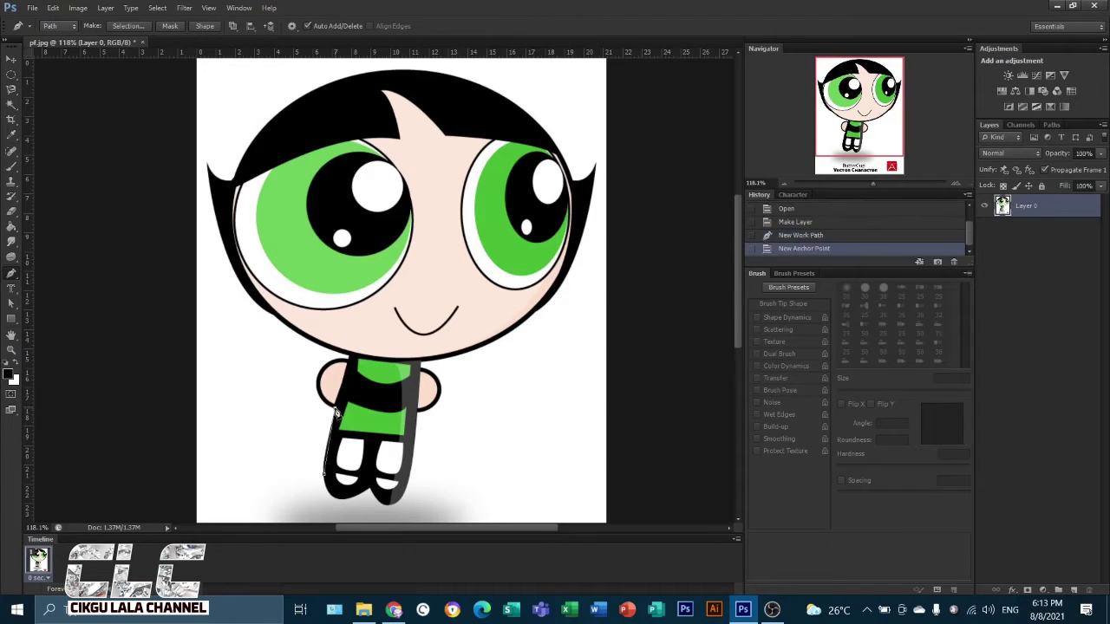
click(320, 399)
click(324, 368)
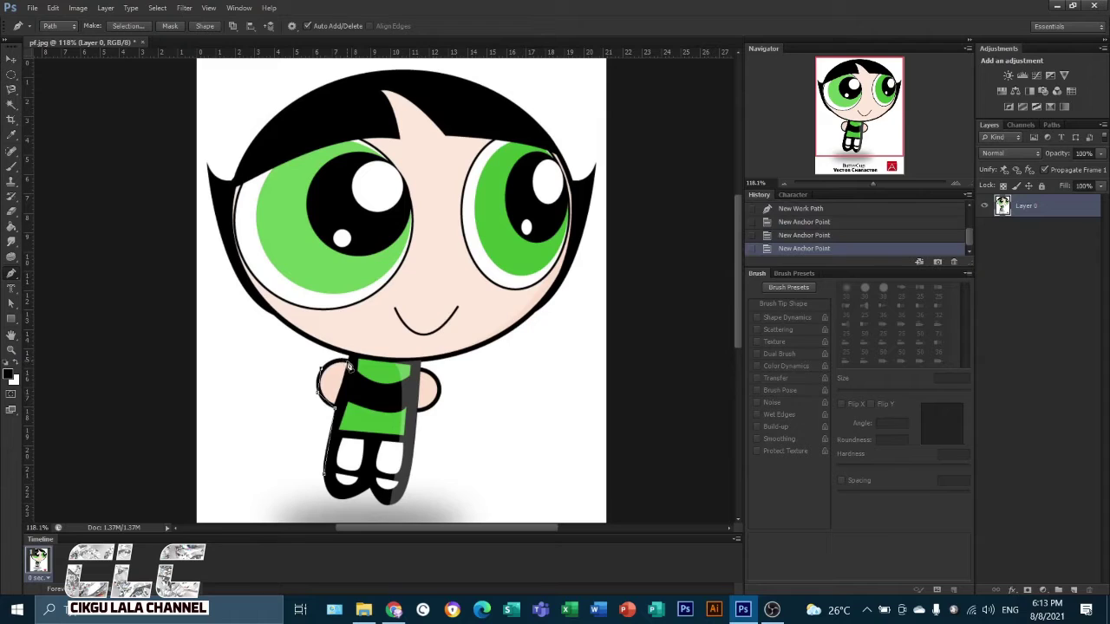
click(348, 357)
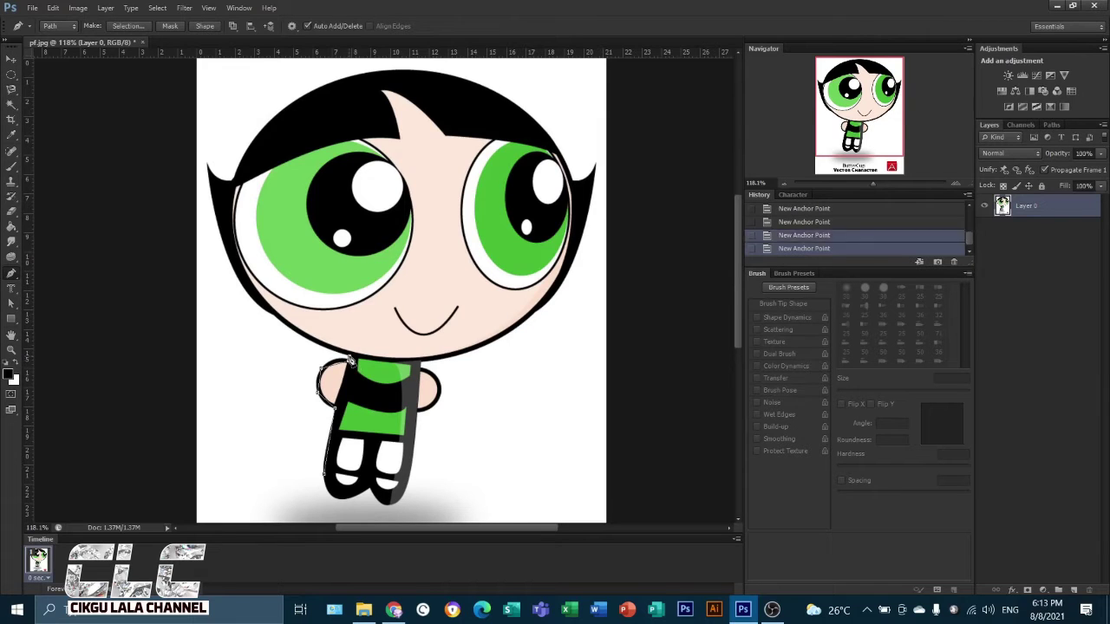
Step: Extend the path along the left side of the face up to the tip of the left hair spike
click(306, 343)
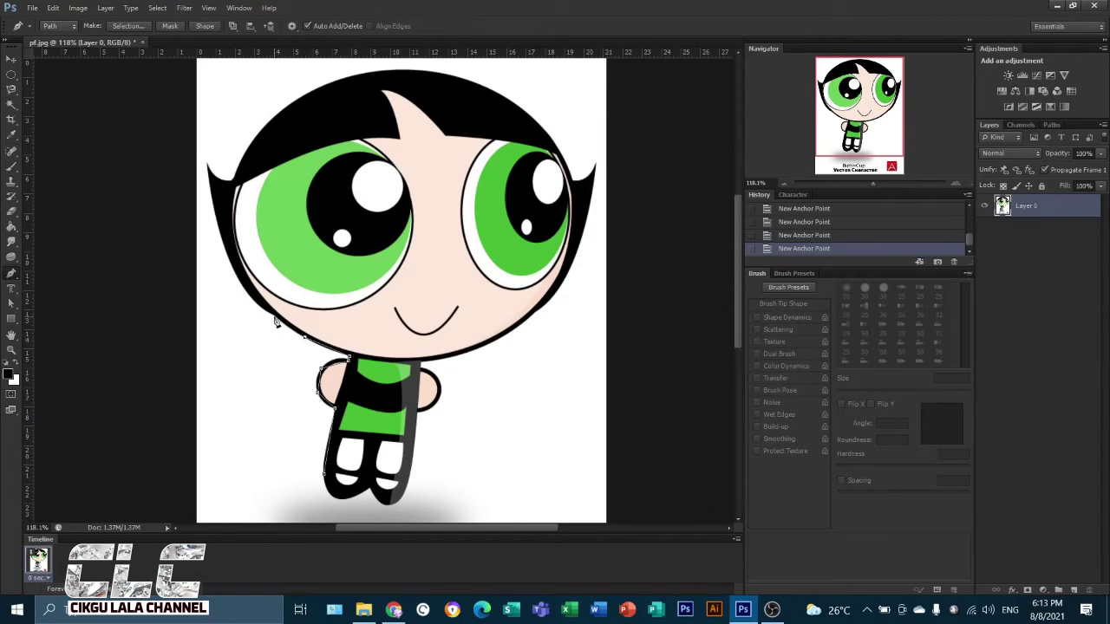
click(276, 320)
click(233, 272)
click(208, 164)
Step: Continue the path from the left hair spike over the top of the hair to the head's upper right edge
click(234, 183)
click(262, 132)
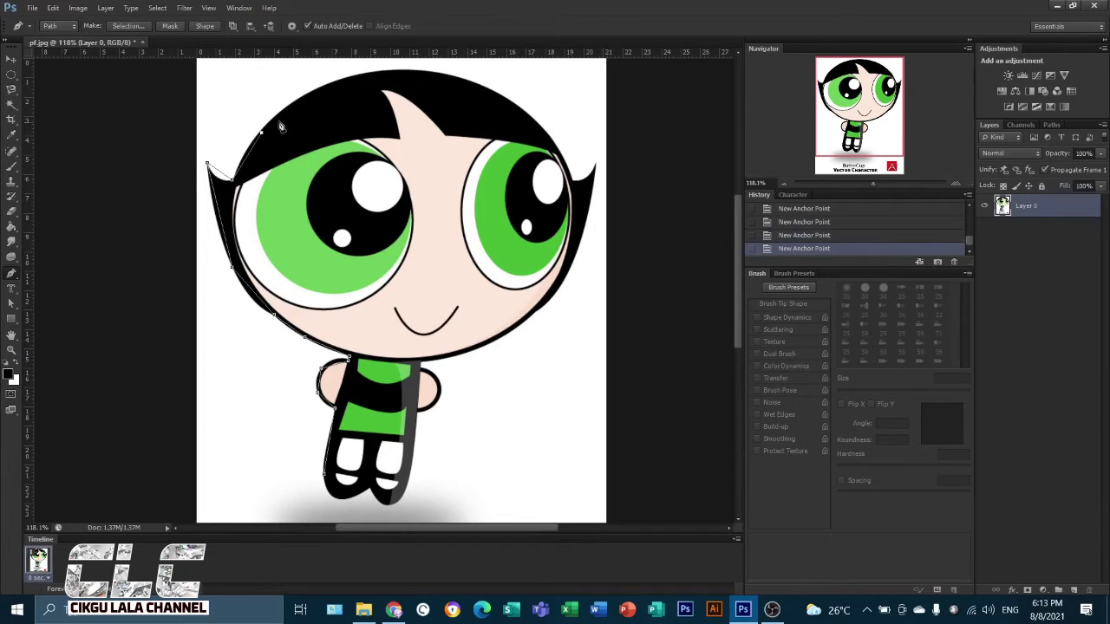
click(330, 87)
click(414, 73)
click(492, 91)
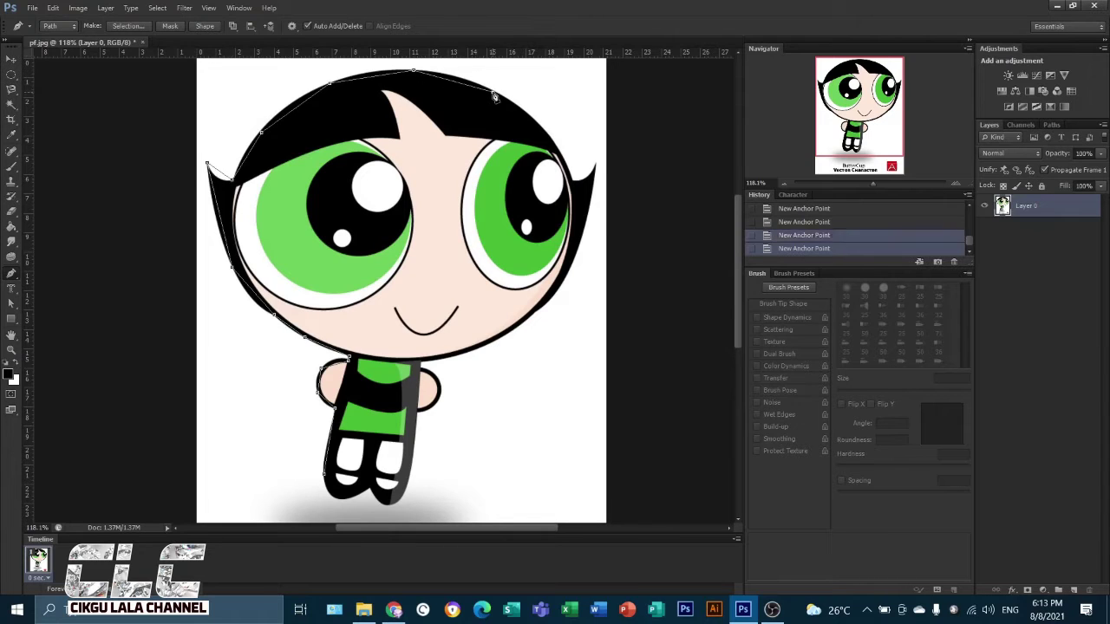
click(552, 138)
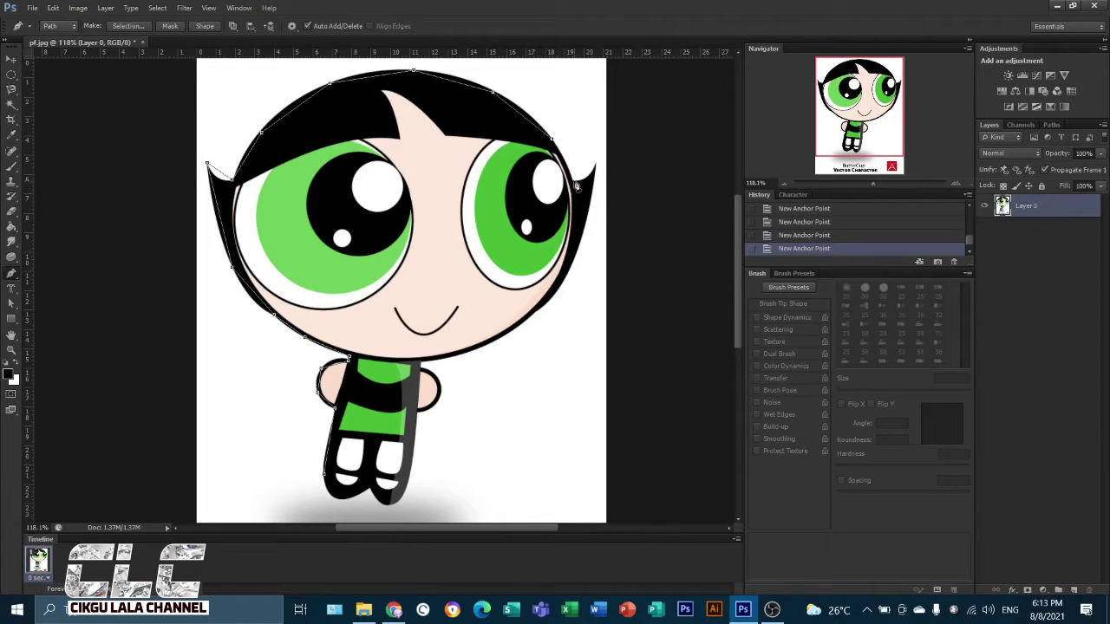
Step: Trace the path around the right hair spike and down the right side of the face towards the chin
scroll(575, 185, up, 2)
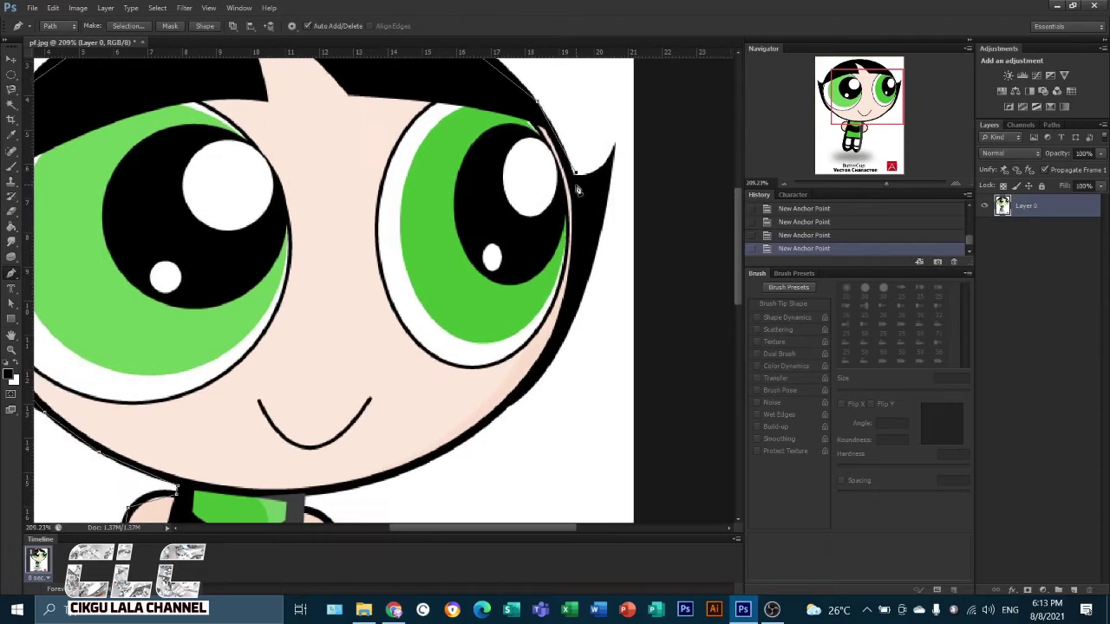
click(614, 146)
click(603, 220)
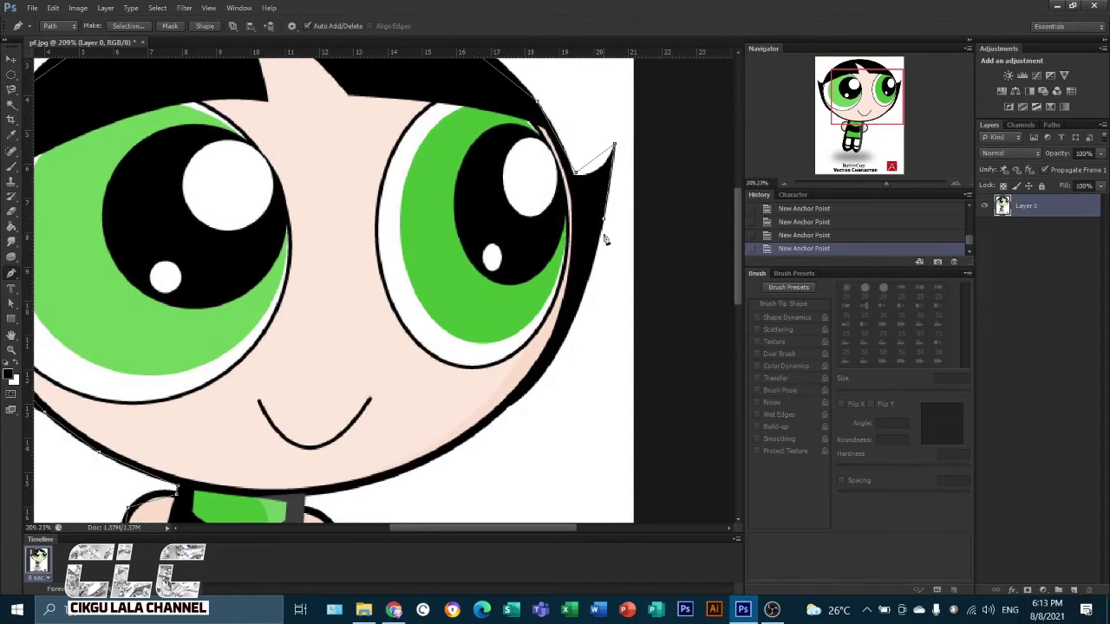
click(570, 327)
click(509, 407)
click(403, 474)
Step: Trace the right arm, right leg and both shoes, then close the path at its starting anchor
scroll(379, 451, down, 4)
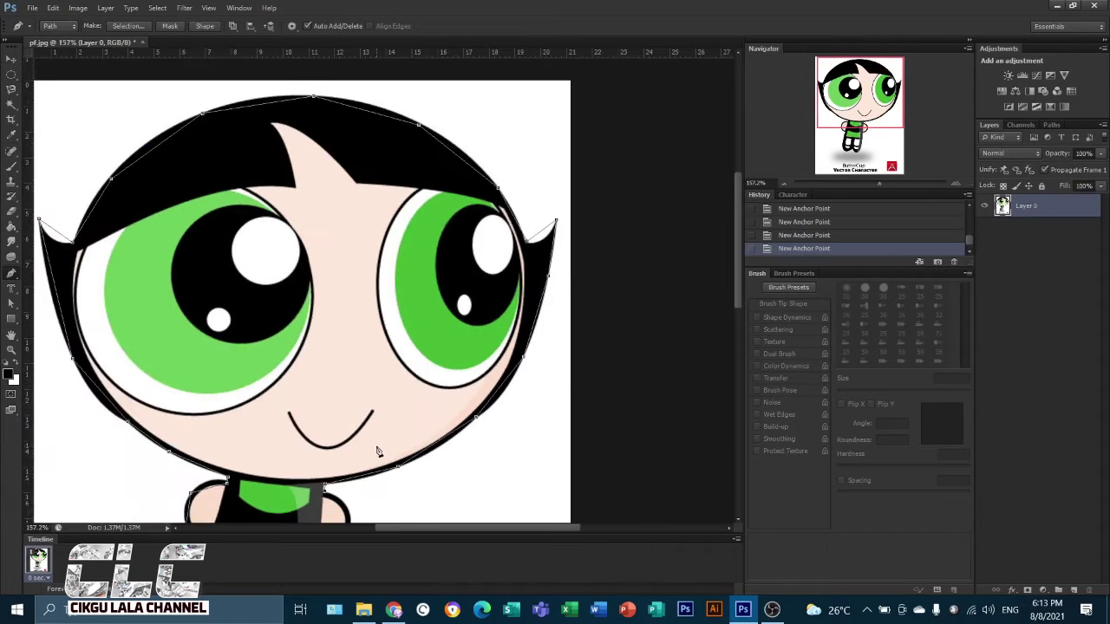
drag(848, 121, 848, 164)
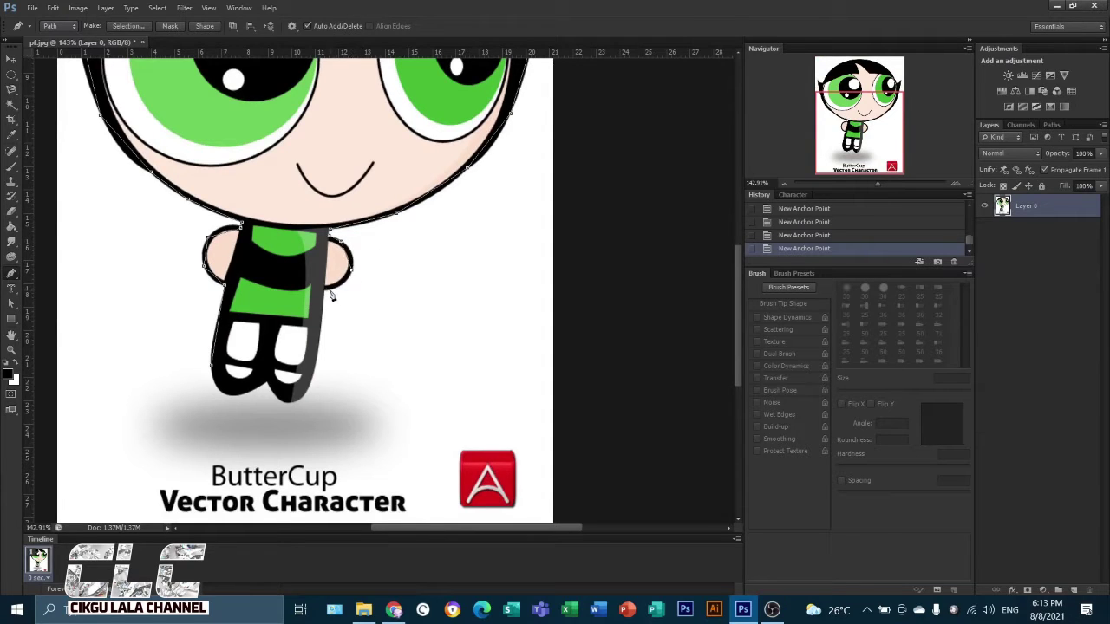
click(319, 343)
click(307, 391)
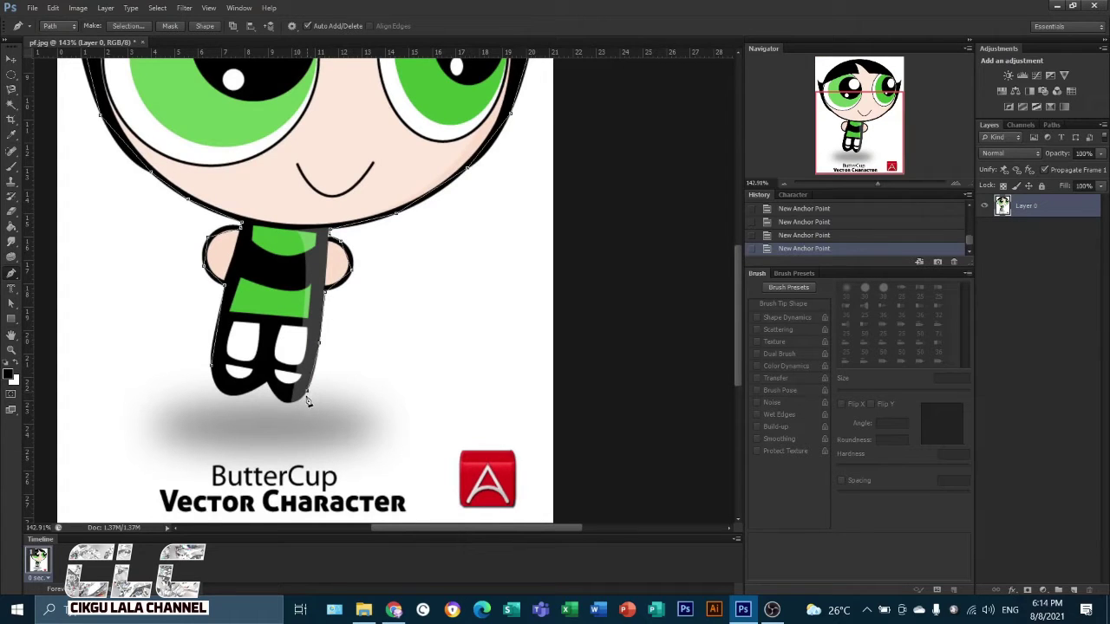
click(230, 397)
click(214, 371)
Step: Add an anchor point on the left shoe's outer segment and adjust its handles and the neighbouring anchor to follow the rounded edge
right_click(13, 278)
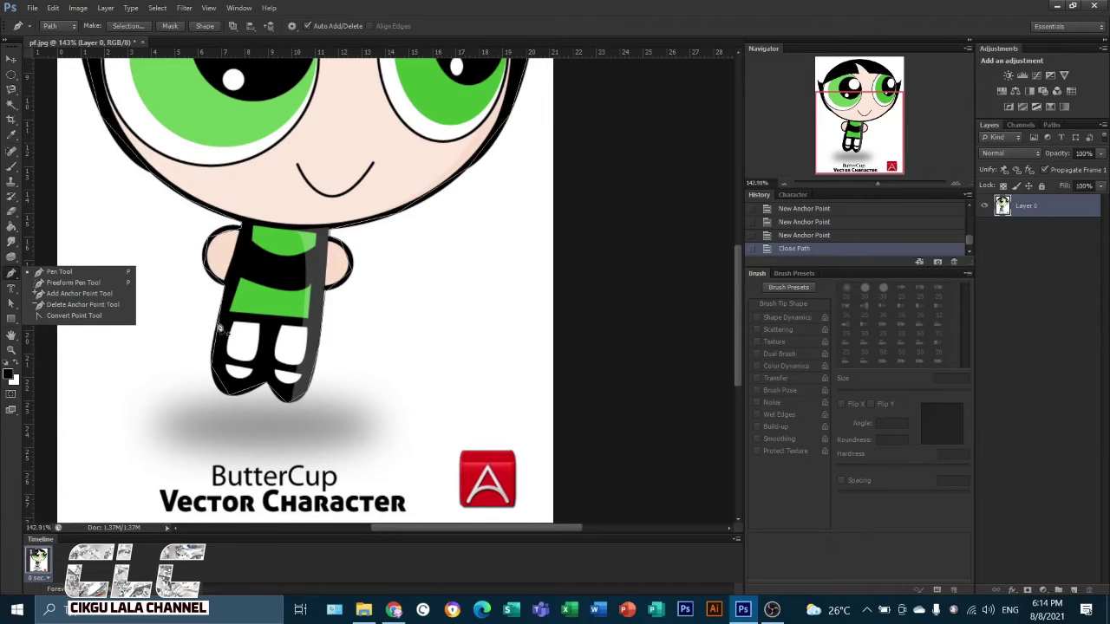
scroll(233, 384, up, 5)
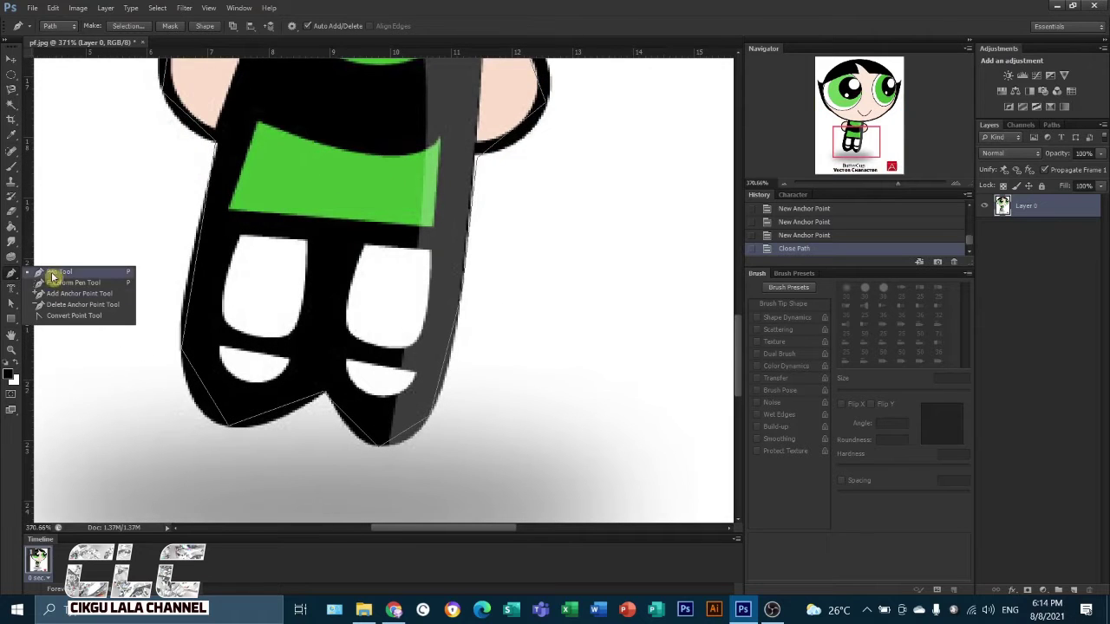
click(52, 300)
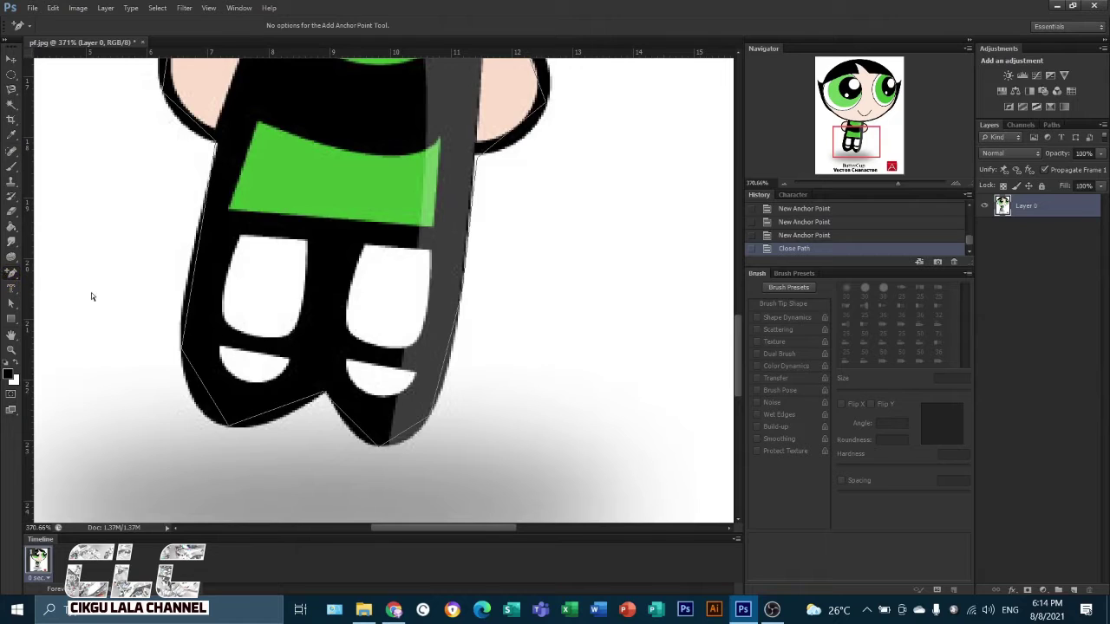
click(207, 392)
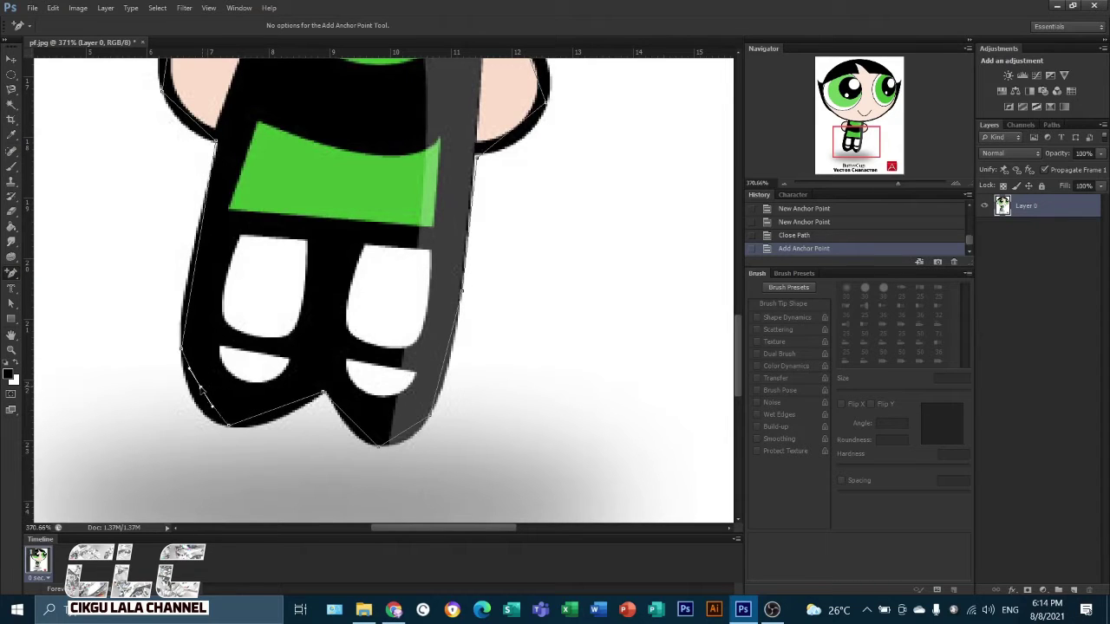
drag(195, 401, 191, 401)
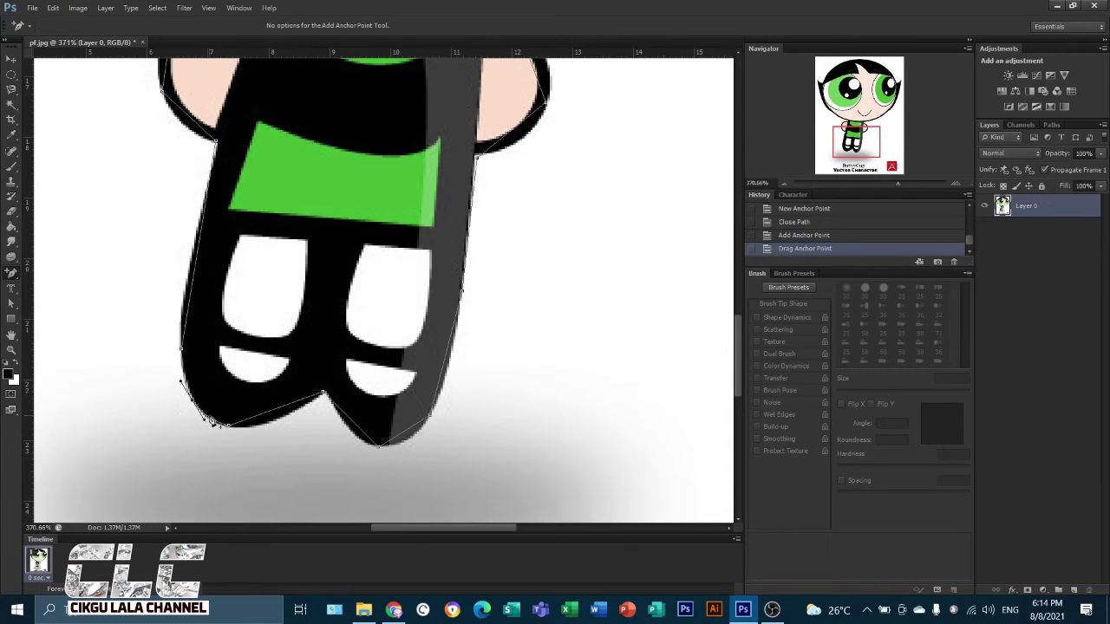
scroll(204, 422, up, 4)
scroll(206, 416, down, 3)
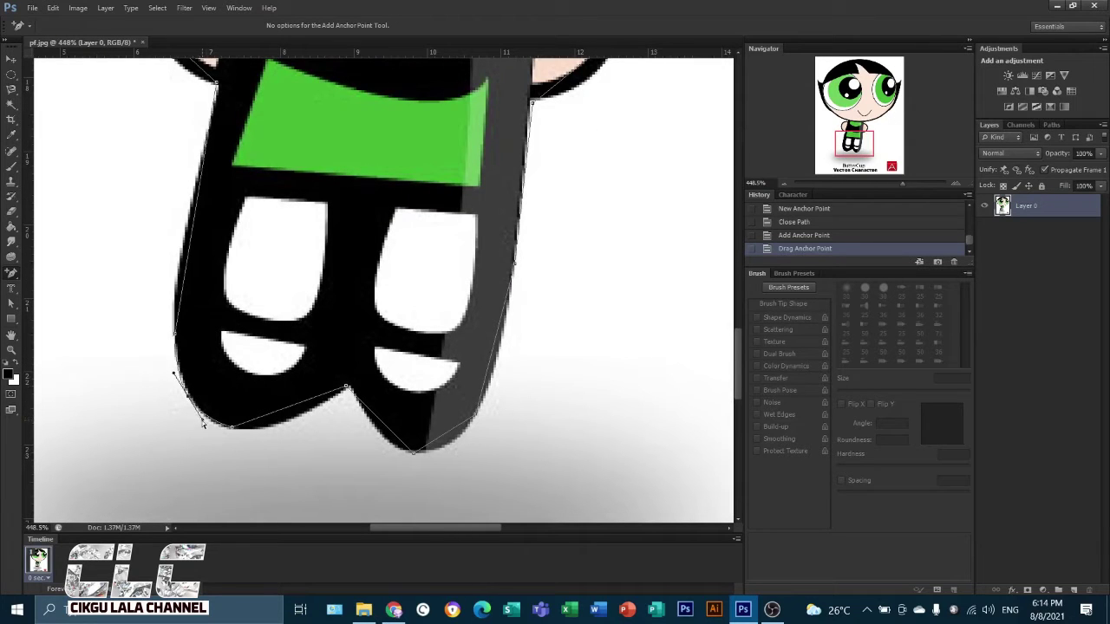
drag(199, 421, 200, 429)
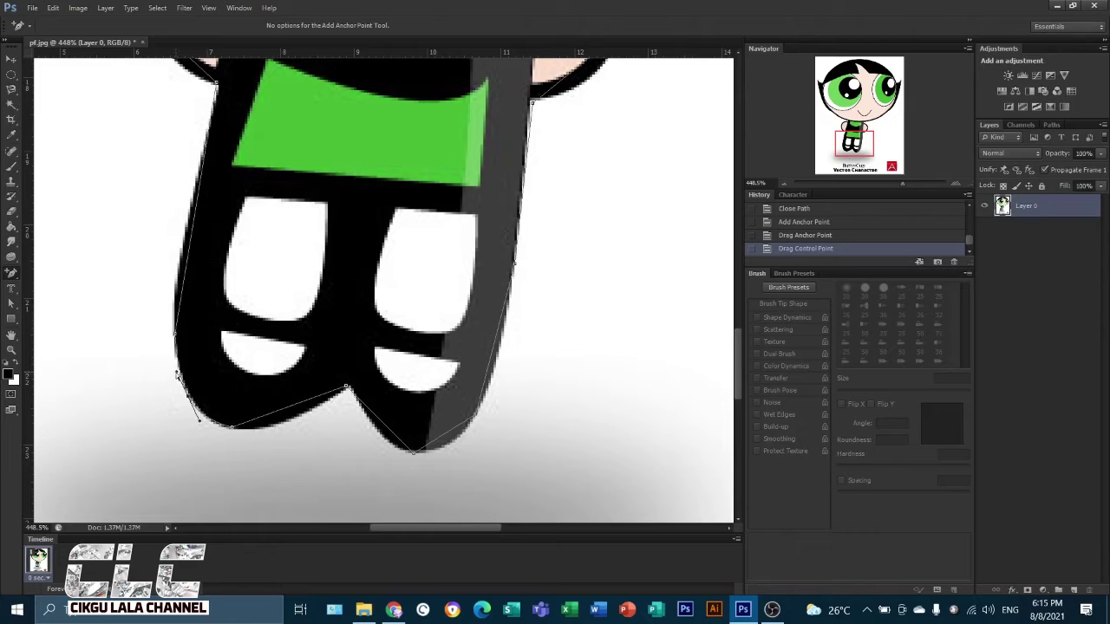
drag(176, 376, 181, 381)
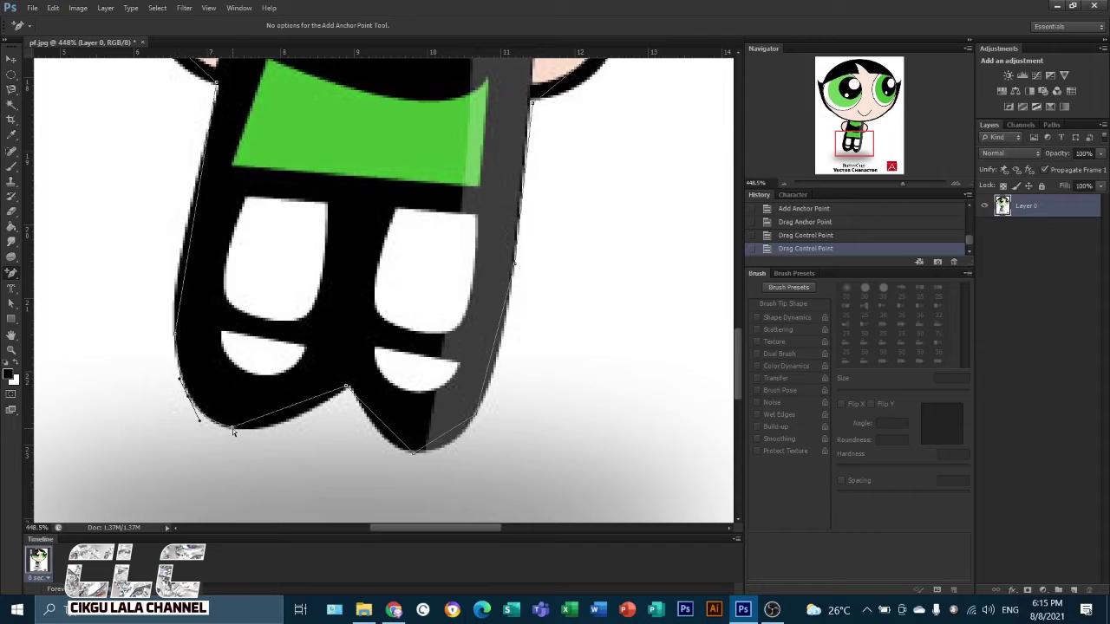
drag(231, 431, 232, 431)
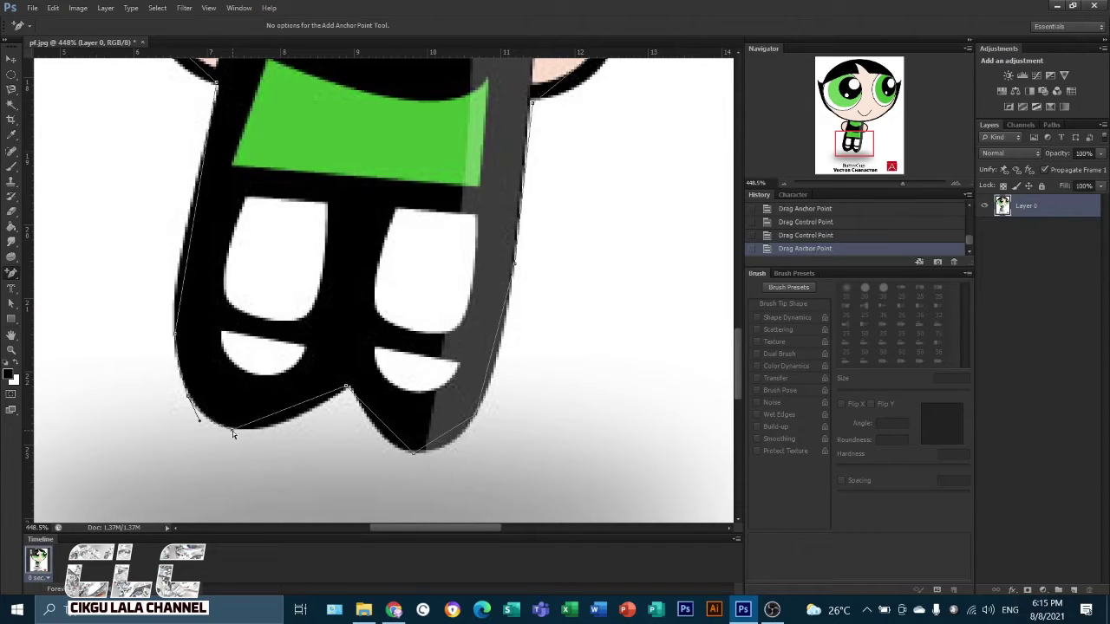
Step: Add an anchor point on the left shoe's lower inner segment and pull it outward to match the shoe's curve
click(293, 410)
drag(292, 407, 295, 419)
scroll(347, 390, up, 1)
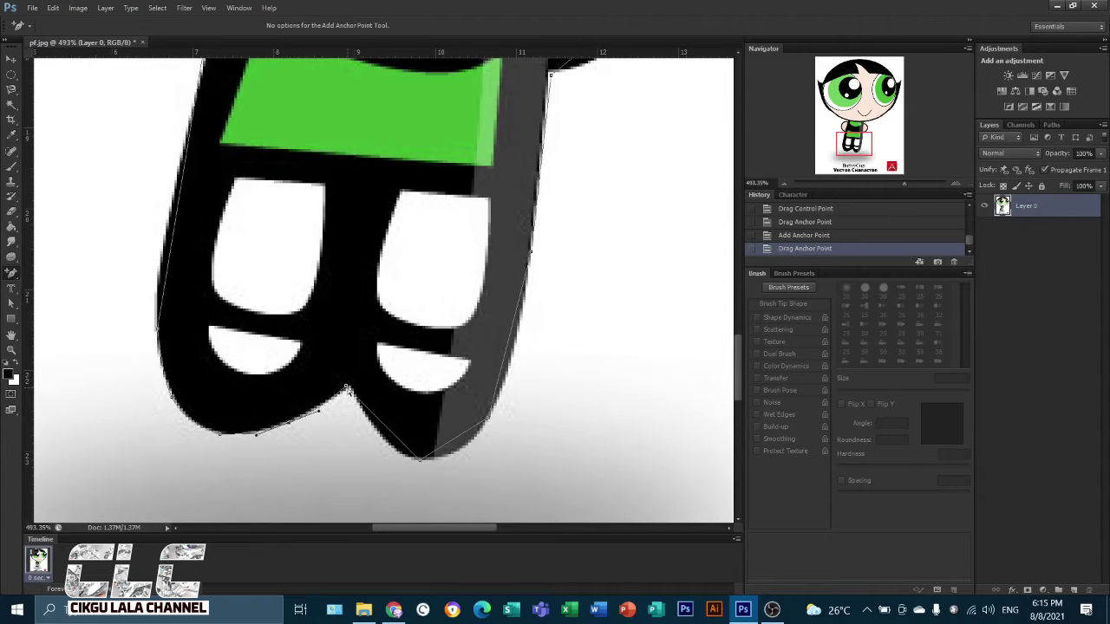
Step: Fit the anchor between the shoes to the notch, then add an anchor on the right shoe's inner edge and shape its curve
drag(347, 390, 350, 388)
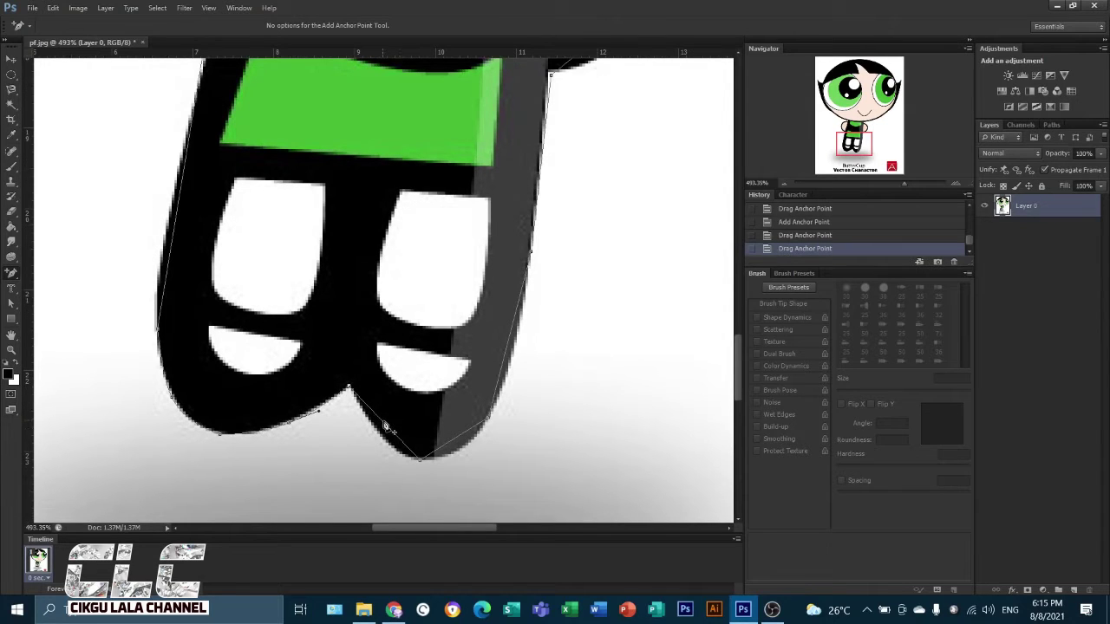
click(384, 426)
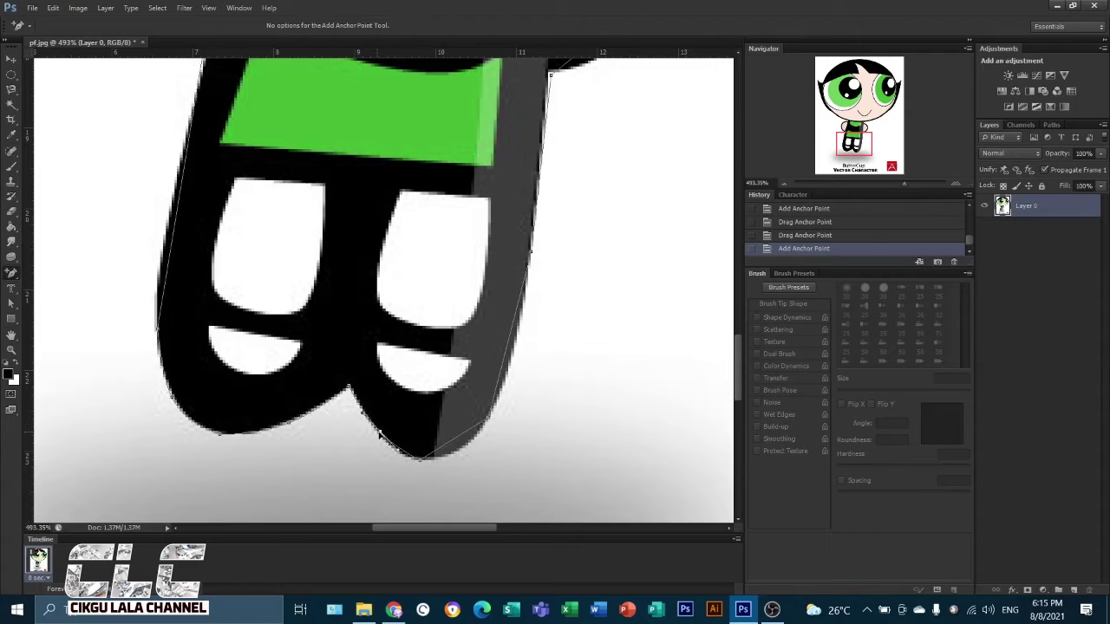
drag(378, 435, 404, 452)
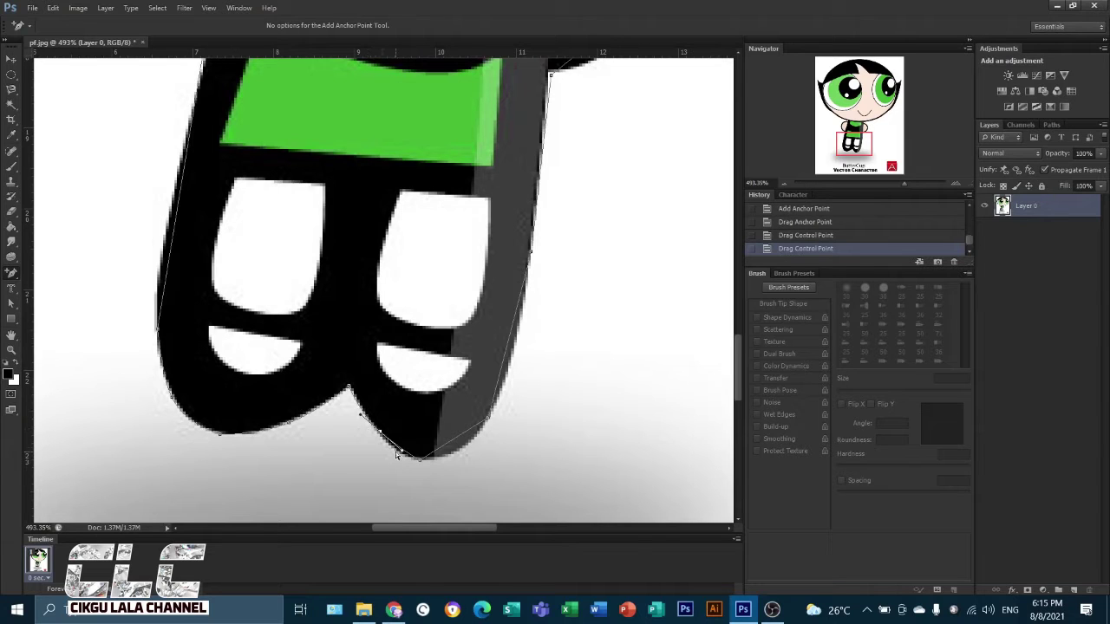
Step: Shift the whole path slightly using the Path Selection tool
click(12, 274)
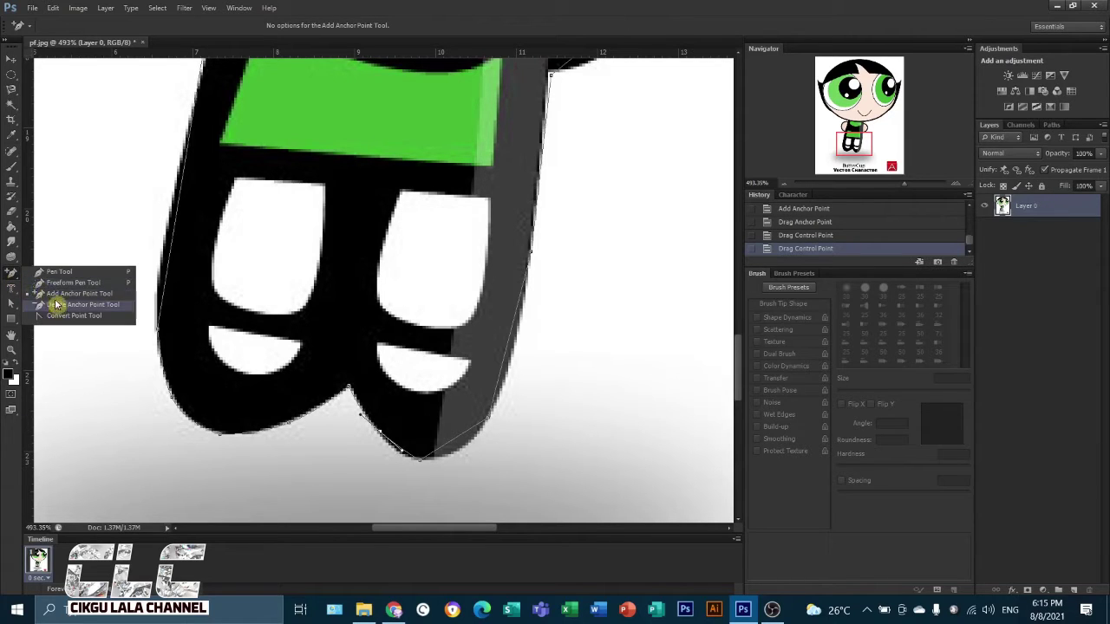
click(15, 278)
click(12, 304)
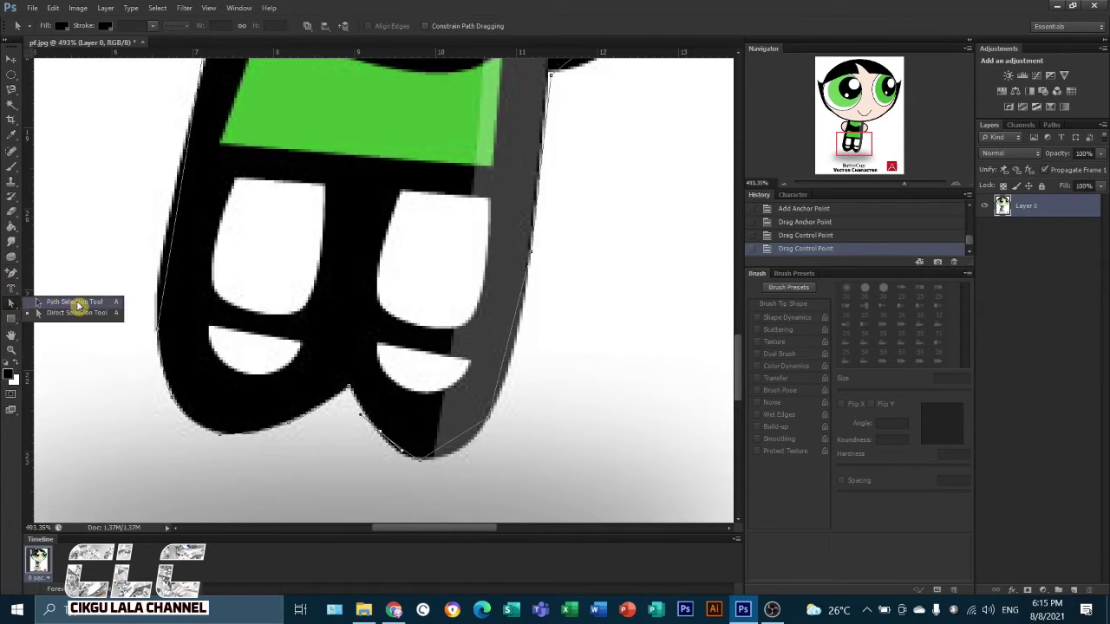
click(77, 303)
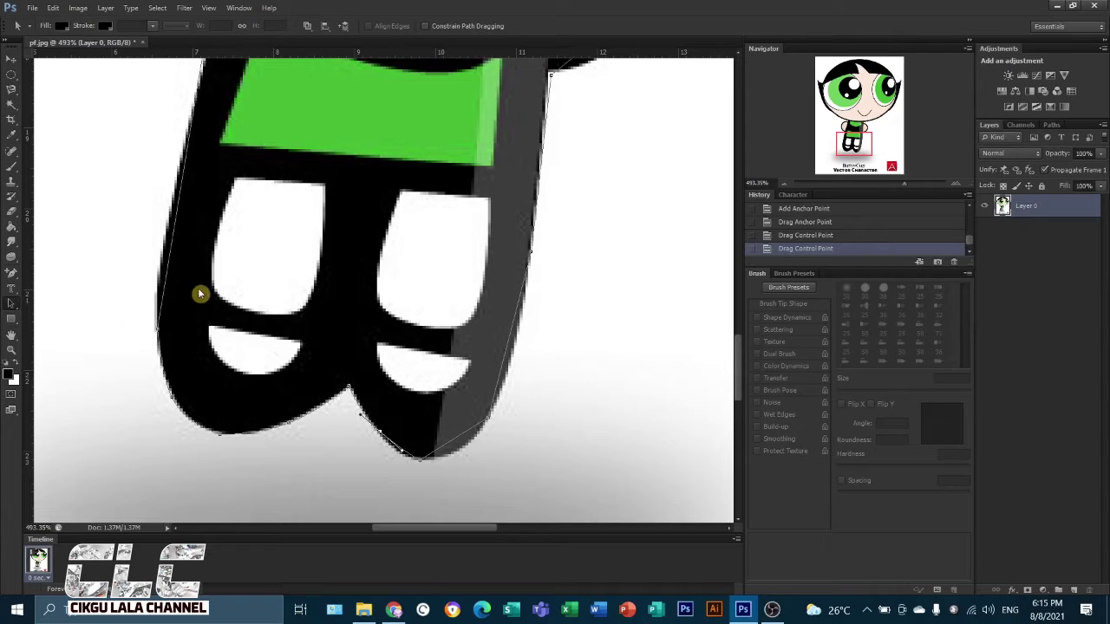
drag(227, 279, 229, 283)
Step: Refine the anchor and handles on the right shoe's inner edge using the Direct Selection tool
click(13, 305)
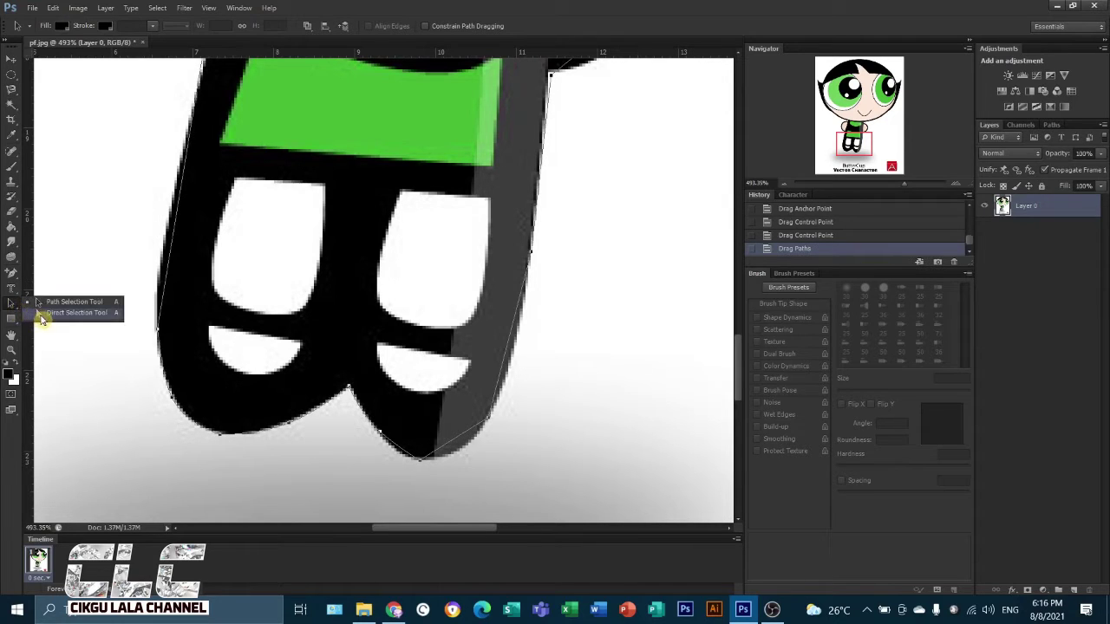
click(36, 313)
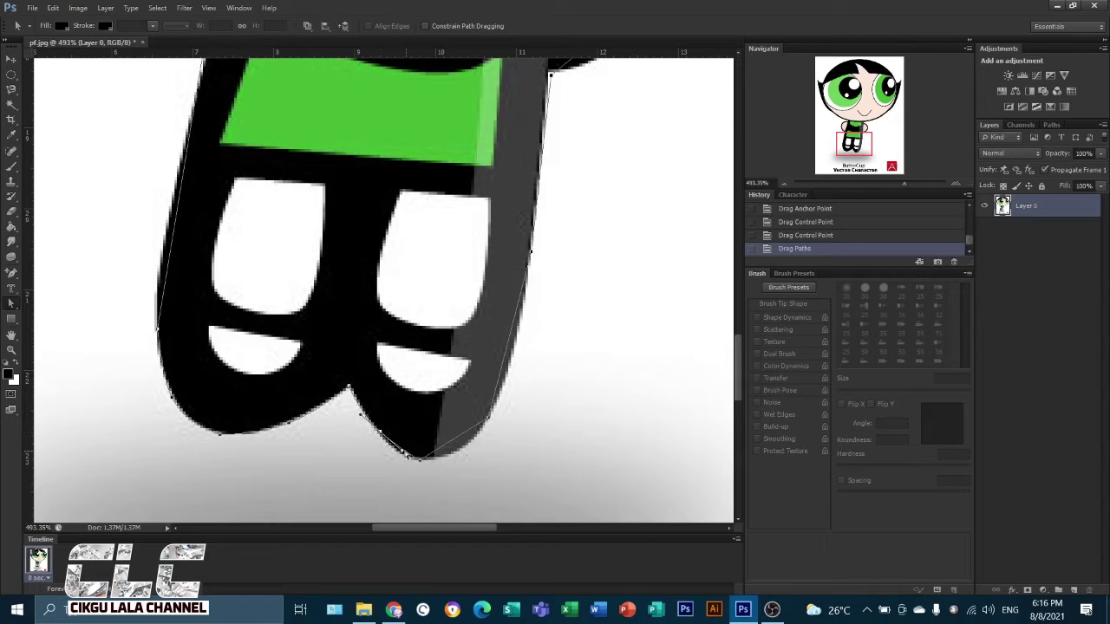
drag(402, 457, 380, 432)
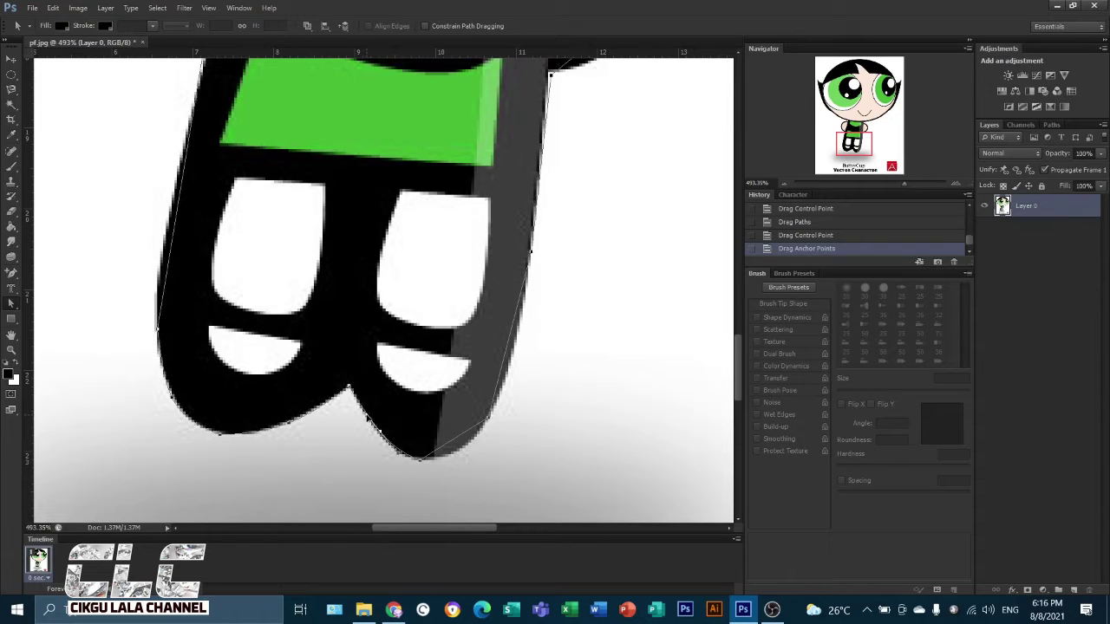
drag(379, 429, 379, 427)
scroll(379, 428, up, 5)
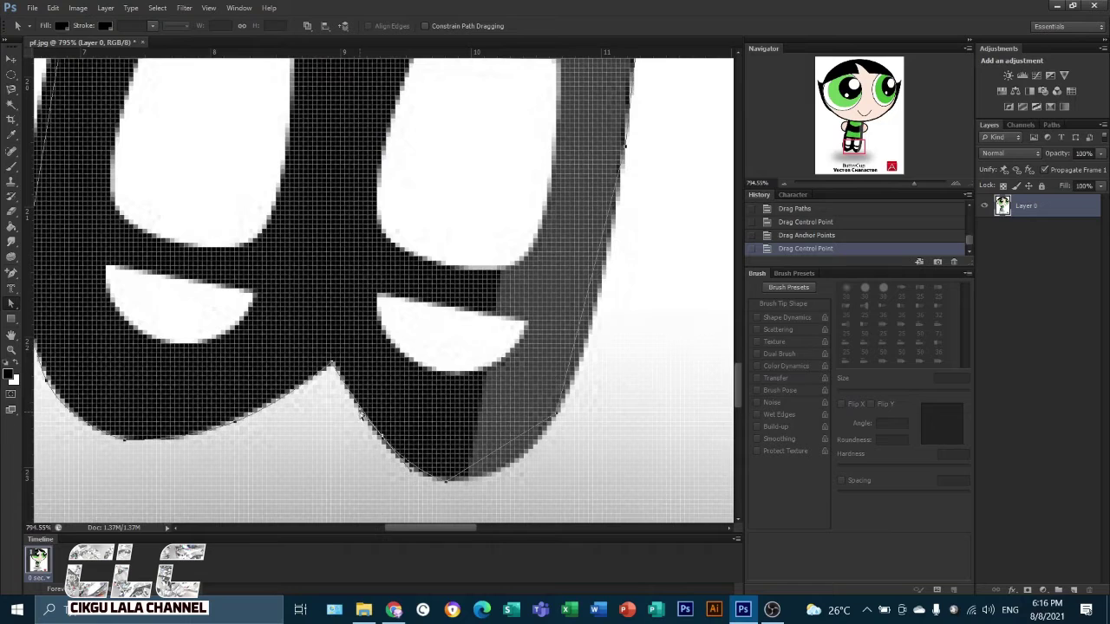
drag(362, 418, 363, 417)
Step: Nudge the whole path with the Add Anchor Point tool until it lines up with the legs and shoes
right_click(12, 309)
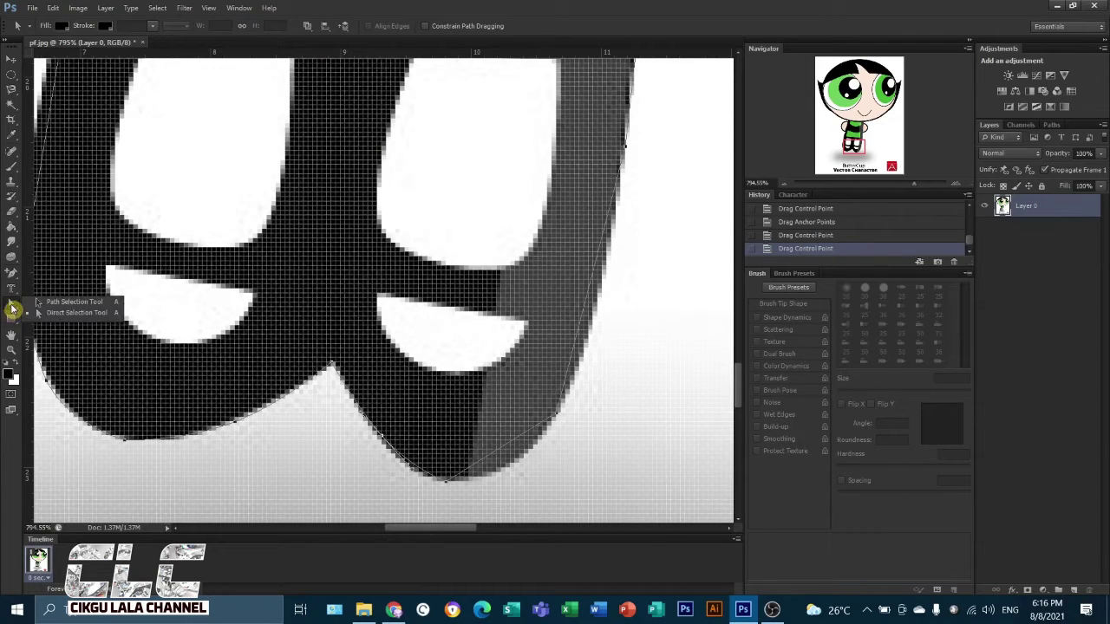
click(11, 271)
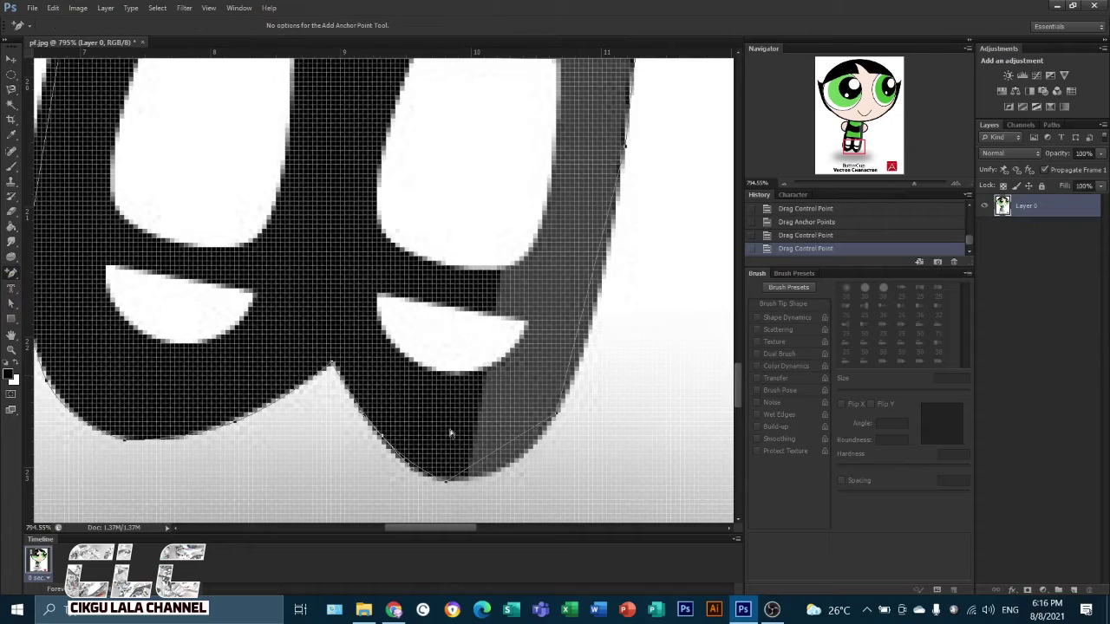
click(381, 440)
drag(382, 442, 384, 441)
drag(383, 441, 385, 439)
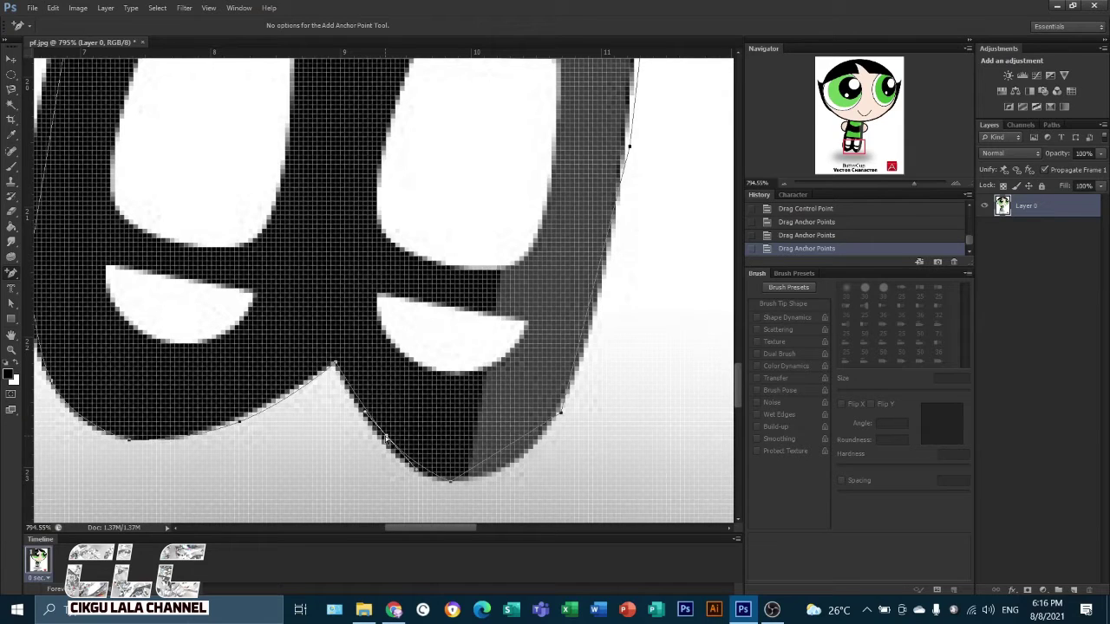
scroll(404, 490, down, 4)
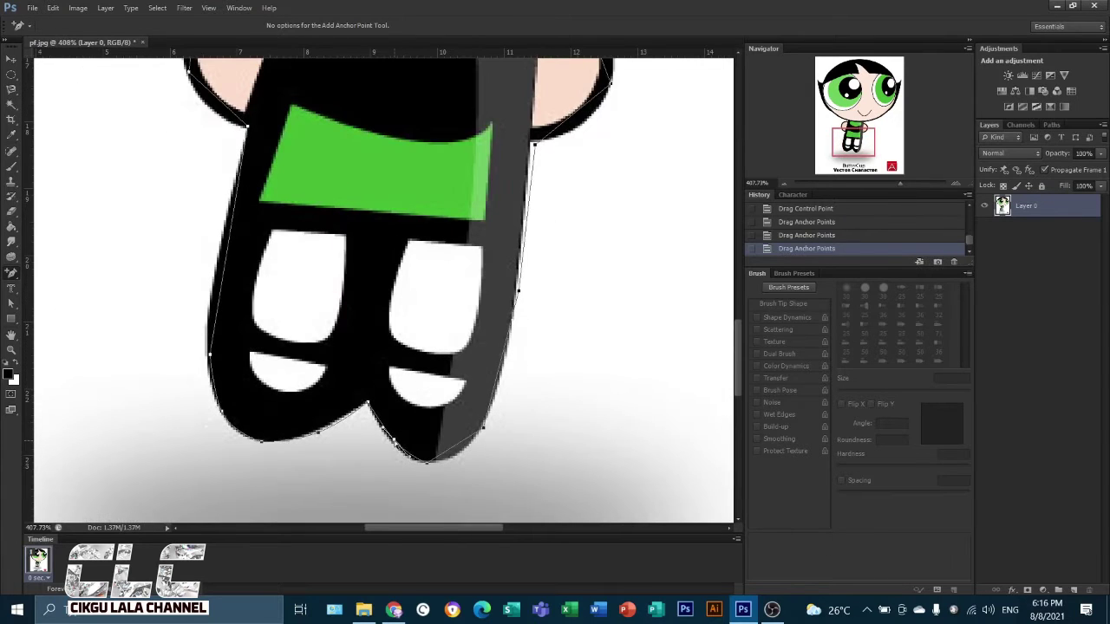
drag(393, 442, 406, 451)
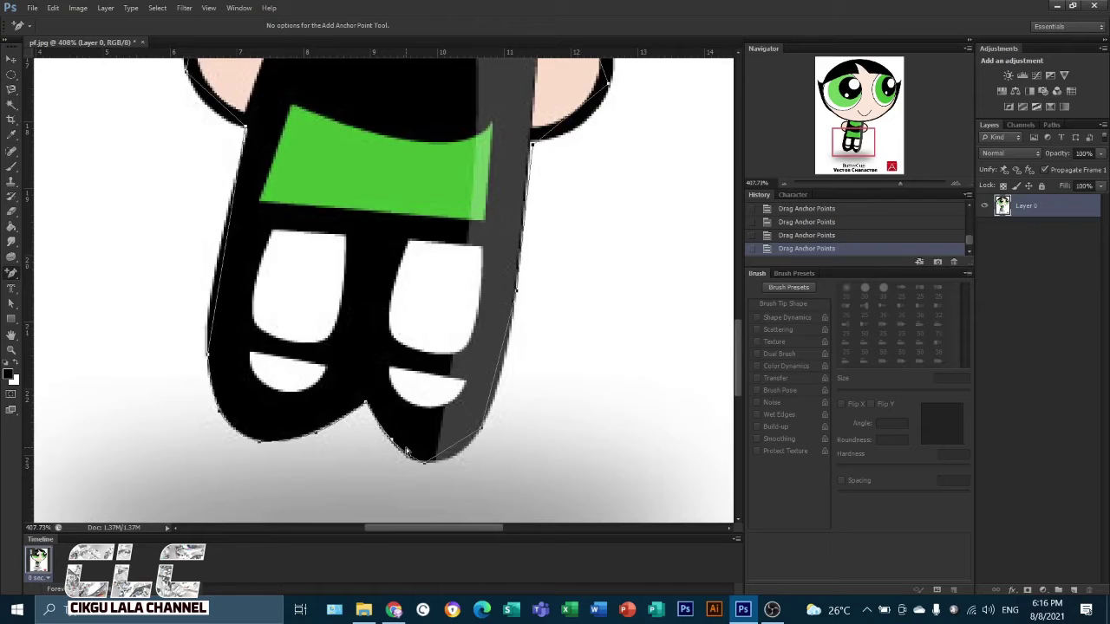
Step: Add anchor points on the right shoe's rounded toe and the right leg's outer edge, pulling both outward to the black outline
click(456, 451)
drag(460, 453, 464, 450)
click(500, 368)
drag(498, 368, 504, 372)
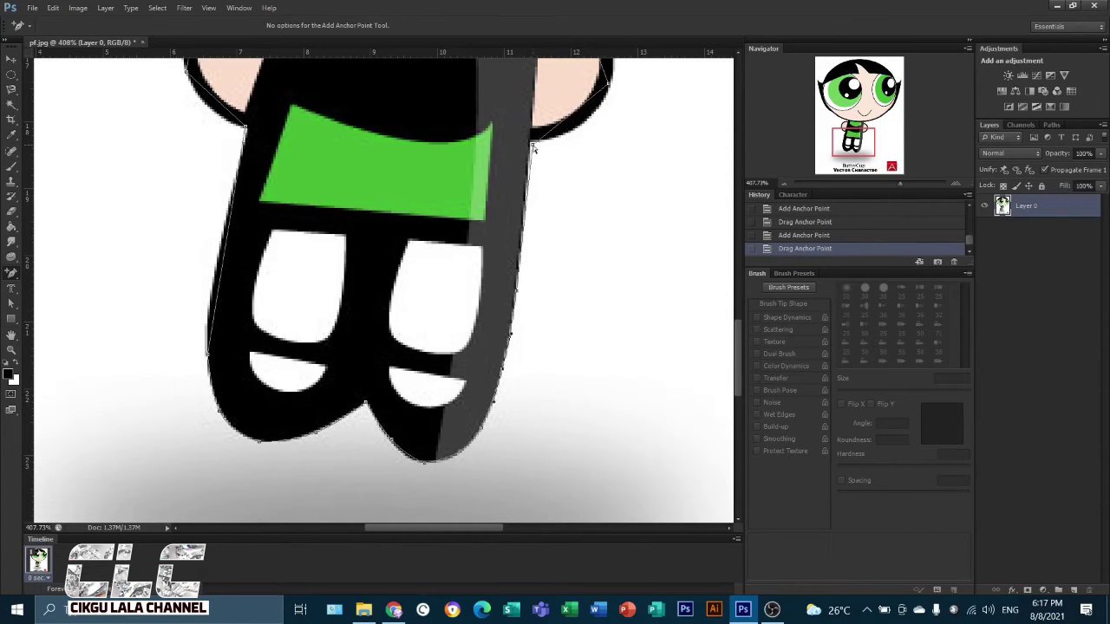
Step: Fit the anchor under the right arm to its corner and add an anchor that curves the path along the arm's lower edge
drag(532, 144, 582, 129)
click(579, 126)
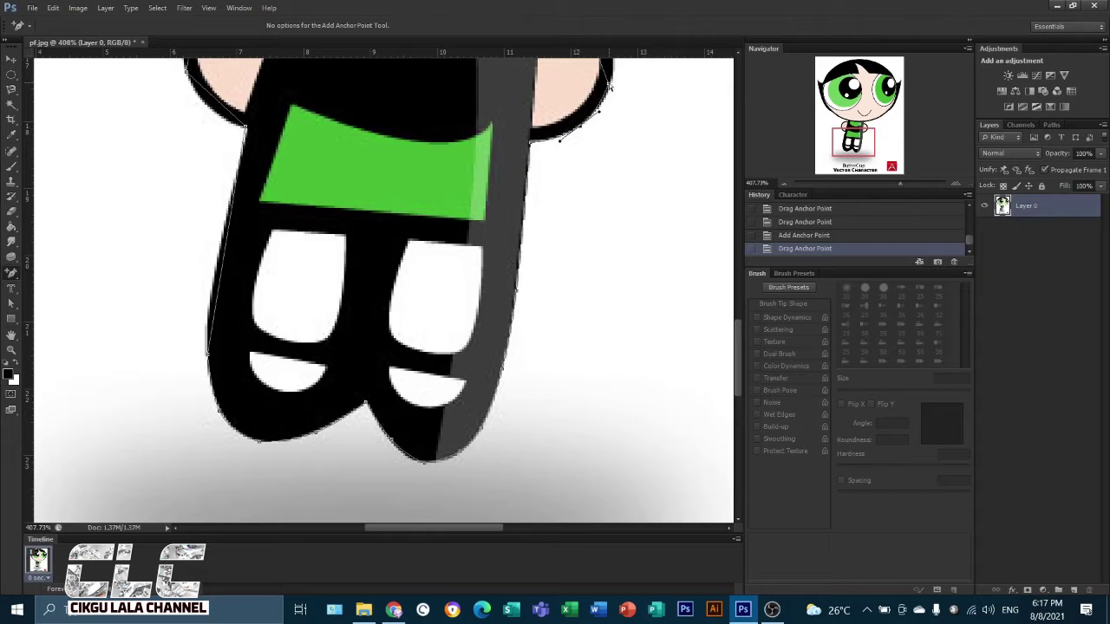
drag(609, 84, 612, 86)
Step: Add anchor points on the right arm's outer and upper edge, and move the neighbouring anchor up to where the body meets the chin
scroll(573, 147, up, 3)
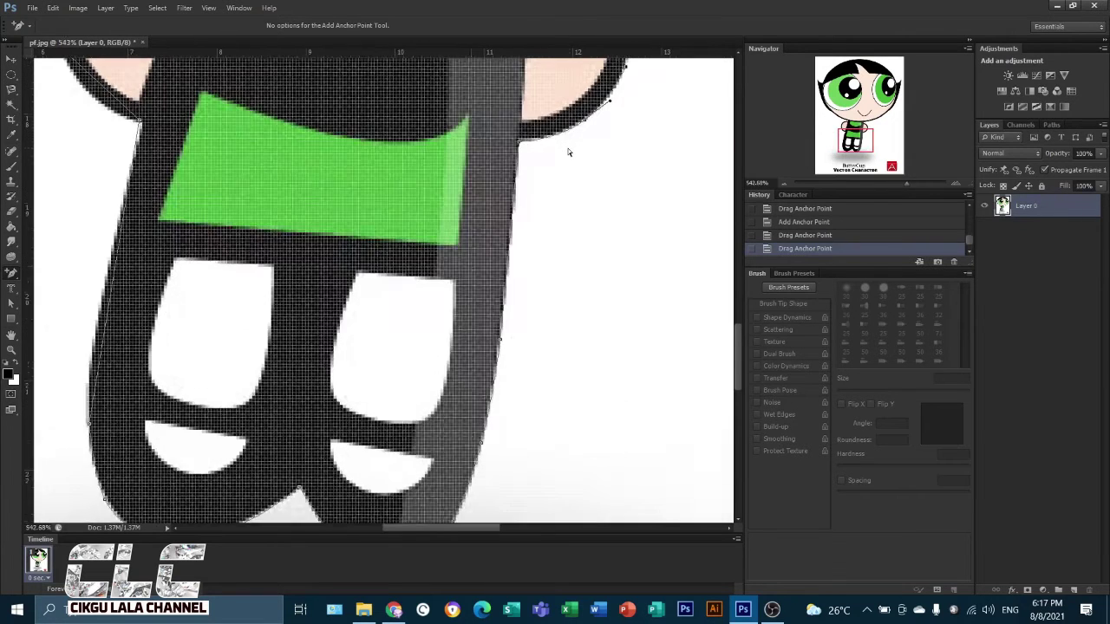
drag(861, 137, 866, 122)
click(515, 325)
drag(516, 325, 503, 297)
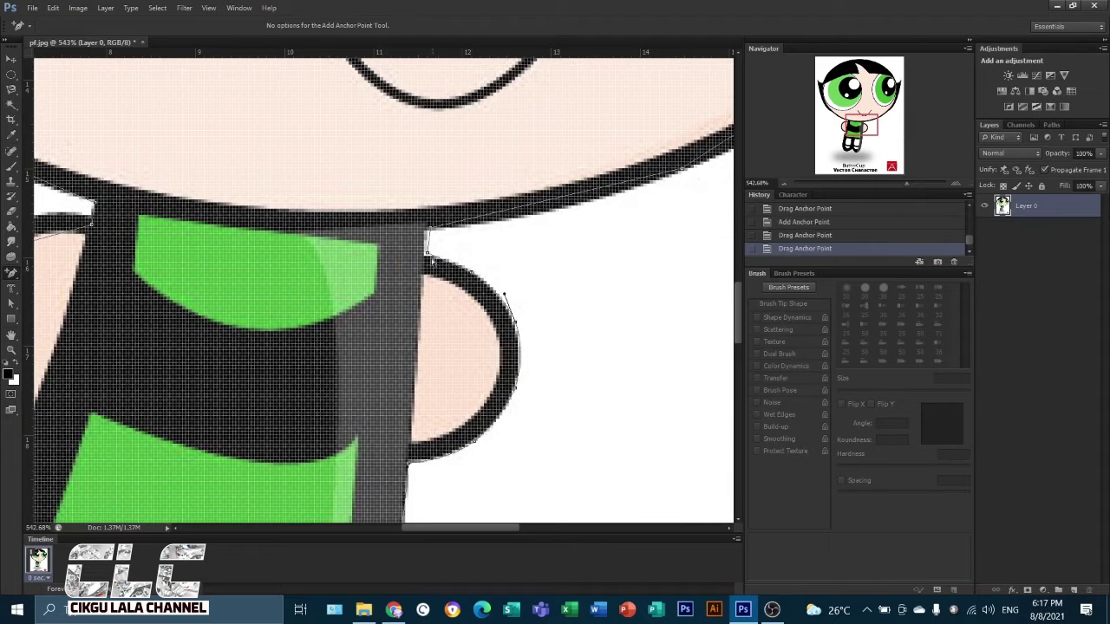
drag(427, 255, 427, 228)
click(448, 266)
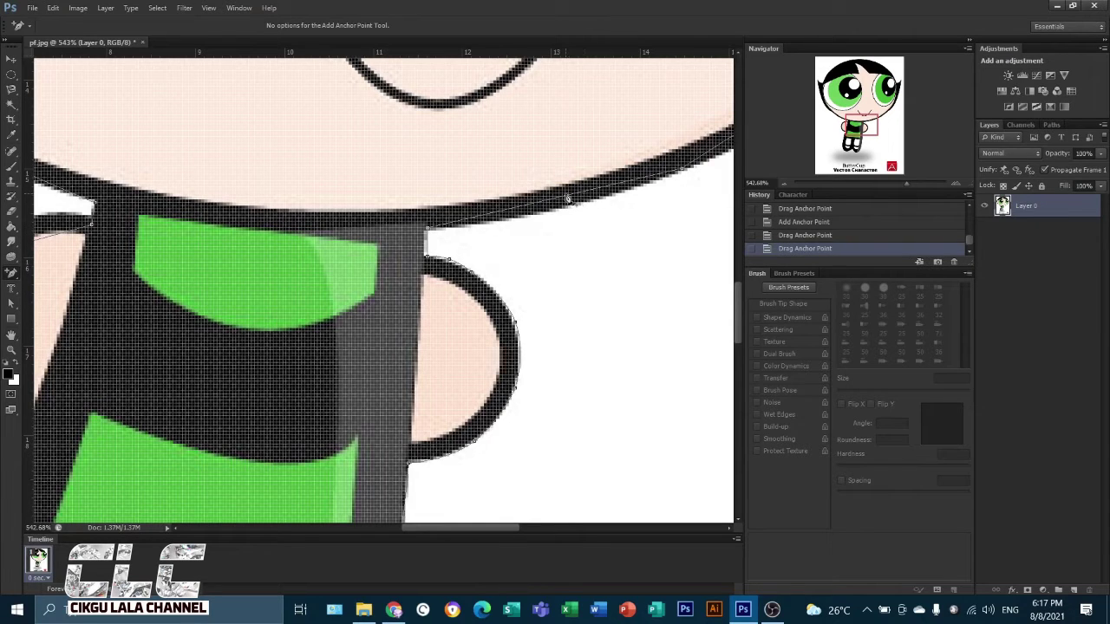
Step: Add anchor points along the chin and right jawline and align them and the neighbouring anchors with the outer edge
click(565, 211)
drag(565, 211, 565, 209)
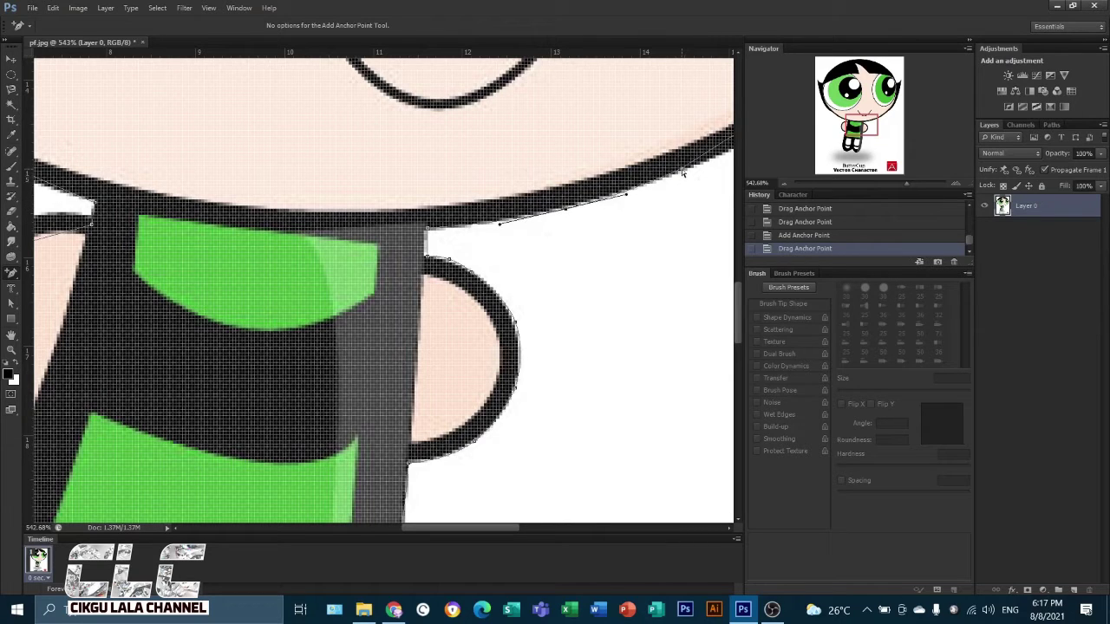
drag(683, 170, 685, 172)
drag(857, 131, 880, 118)
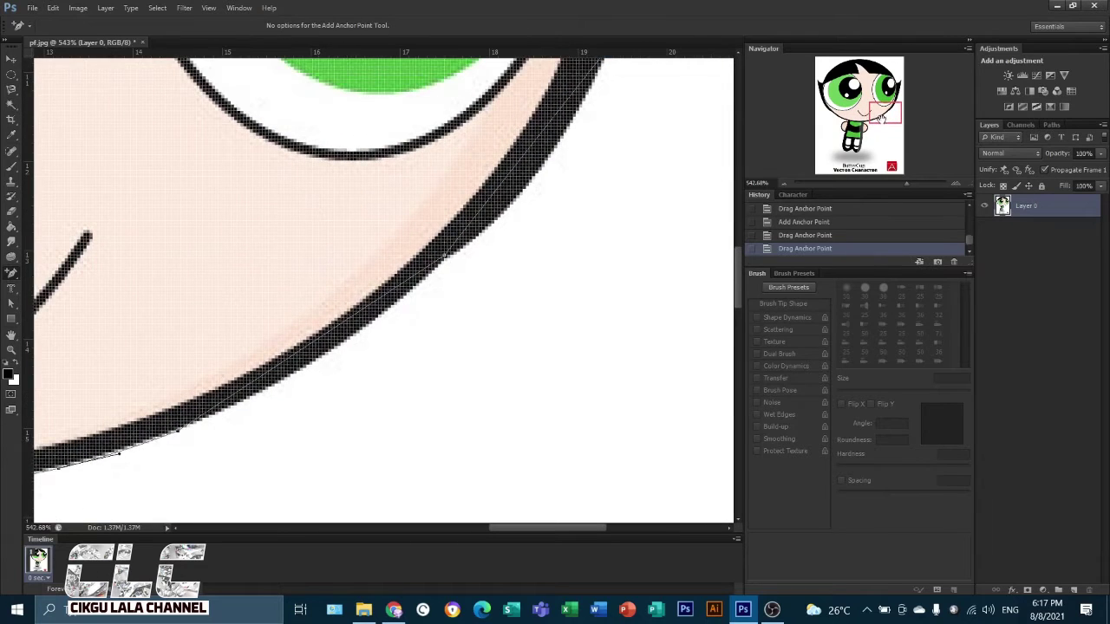
click(321, 340)
drag(321, 339, 328, 354)
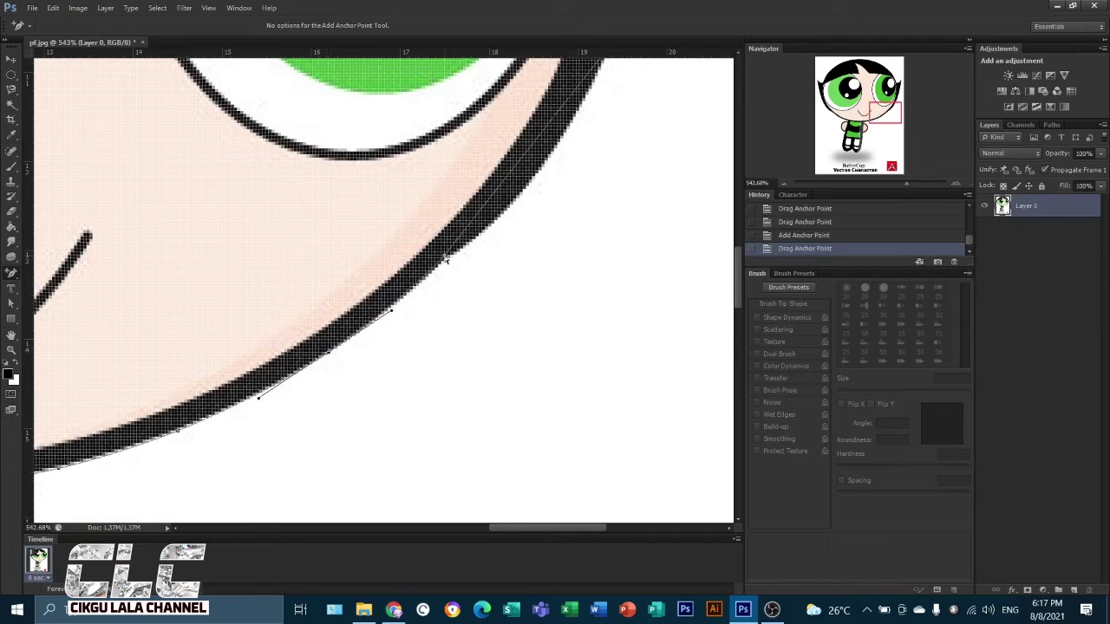
drag(447, 259, 447, 258)
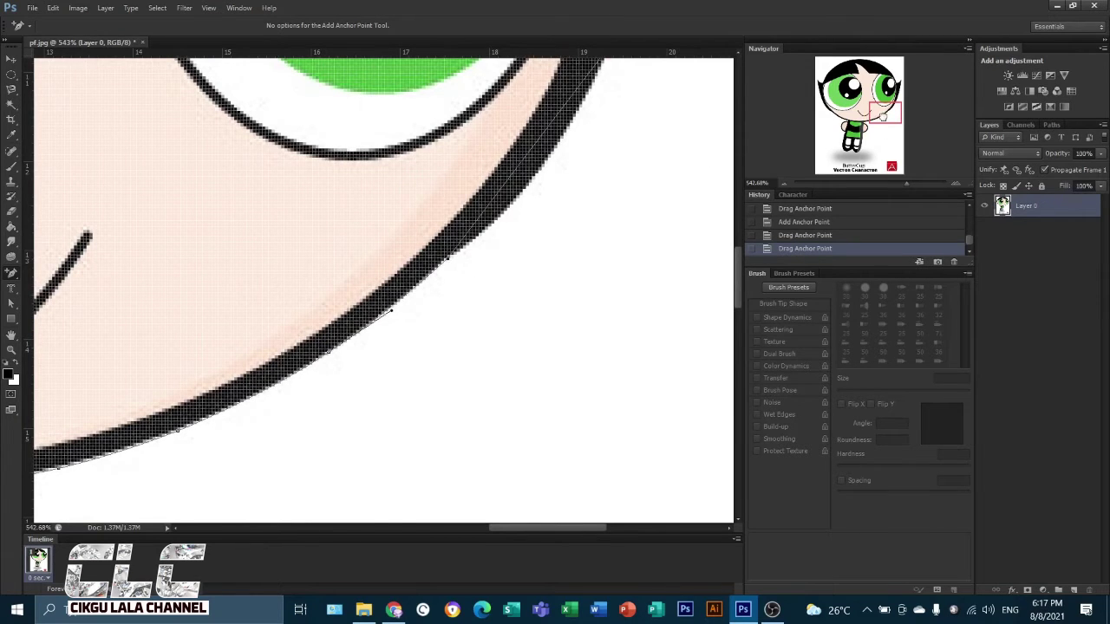
Step: Add an anchor point where the hair outline bulges beside the right cheek and adjust its handle to follow the curve
drag(886, 117, 888, 106)
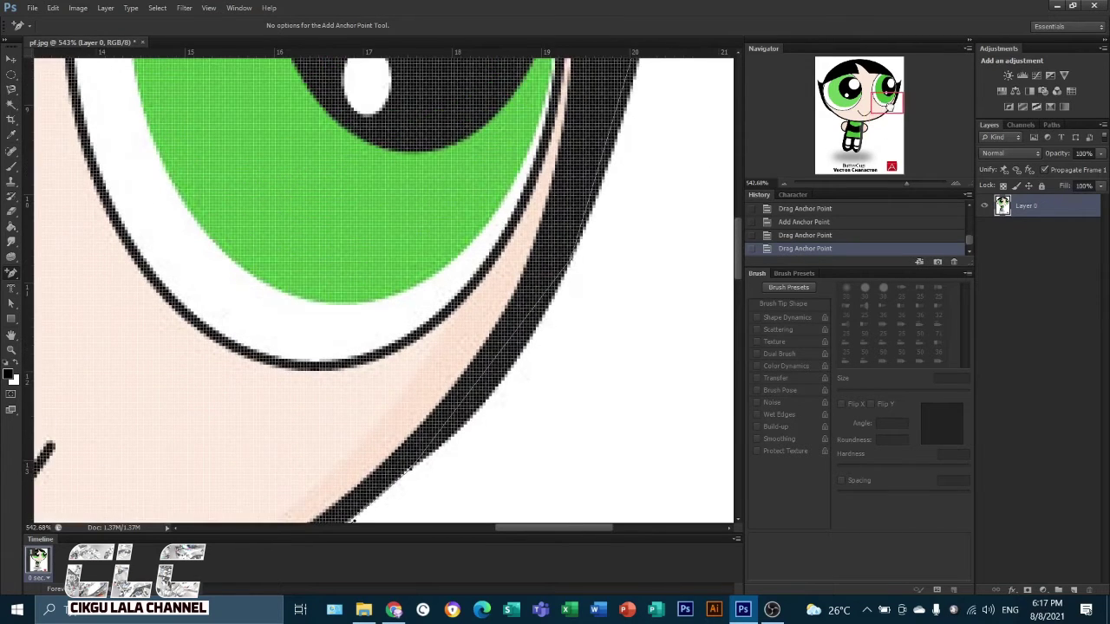
click(486, 378)
drag(486, 378, 500, 384)
drag(541, 329, 542, 322)
drag(887, 105, 887, 98)
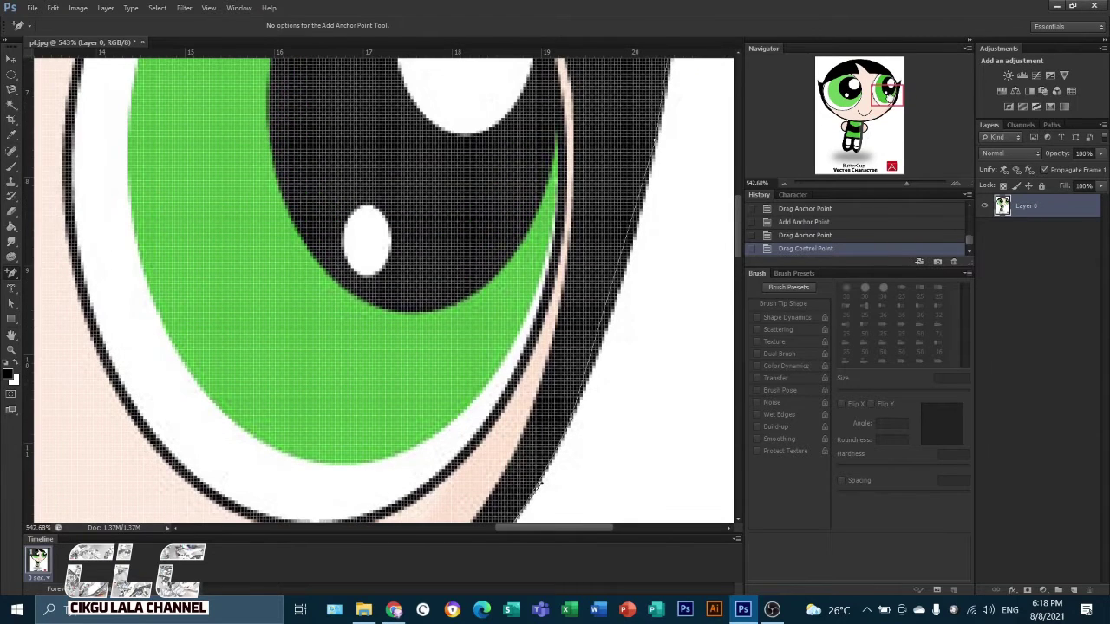
Step: Add anchor points up the outer side of the hair beside the right eye and fit them to the edge below the spike tip
click(612, 296)
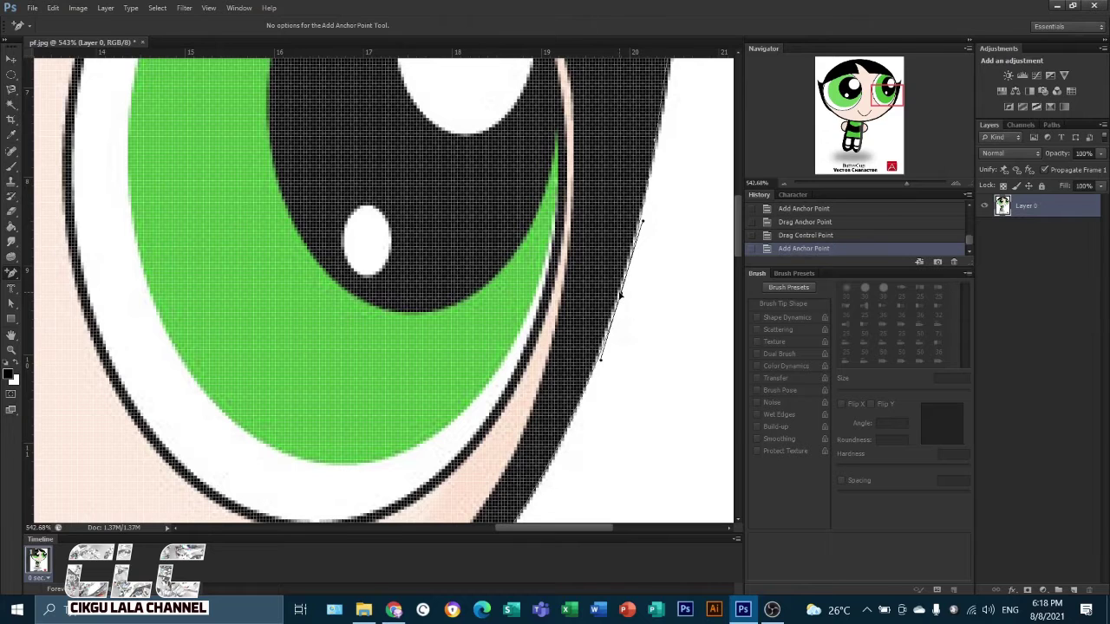
drag(620, 295, 620, 296)
drag(890, 99, 891, 89)
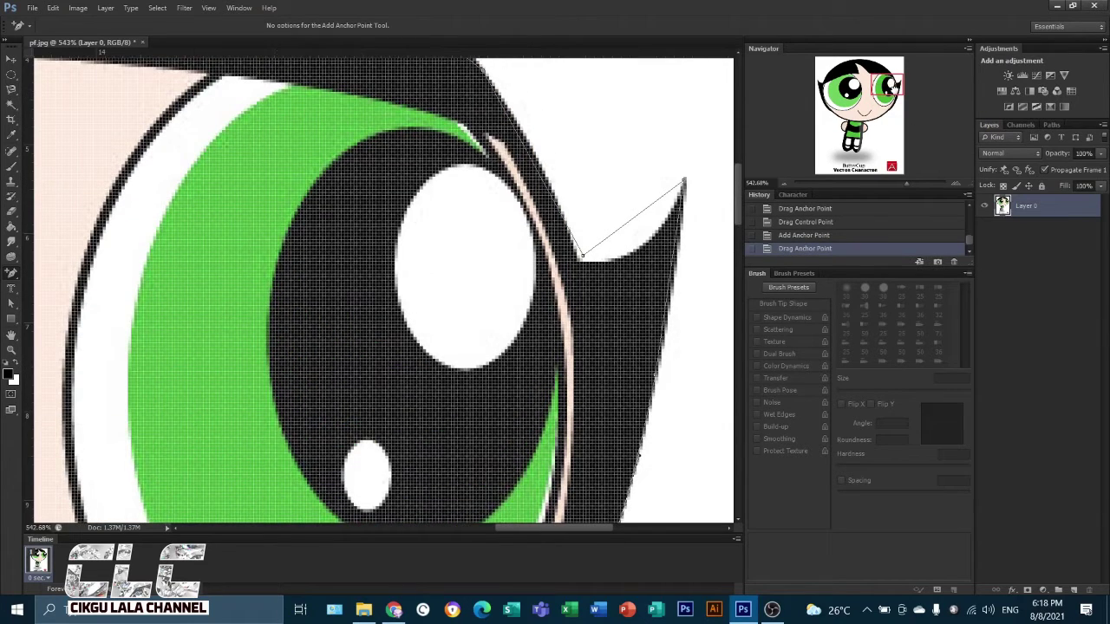
click(669, 286)
drag(670, 286, 676, 289)
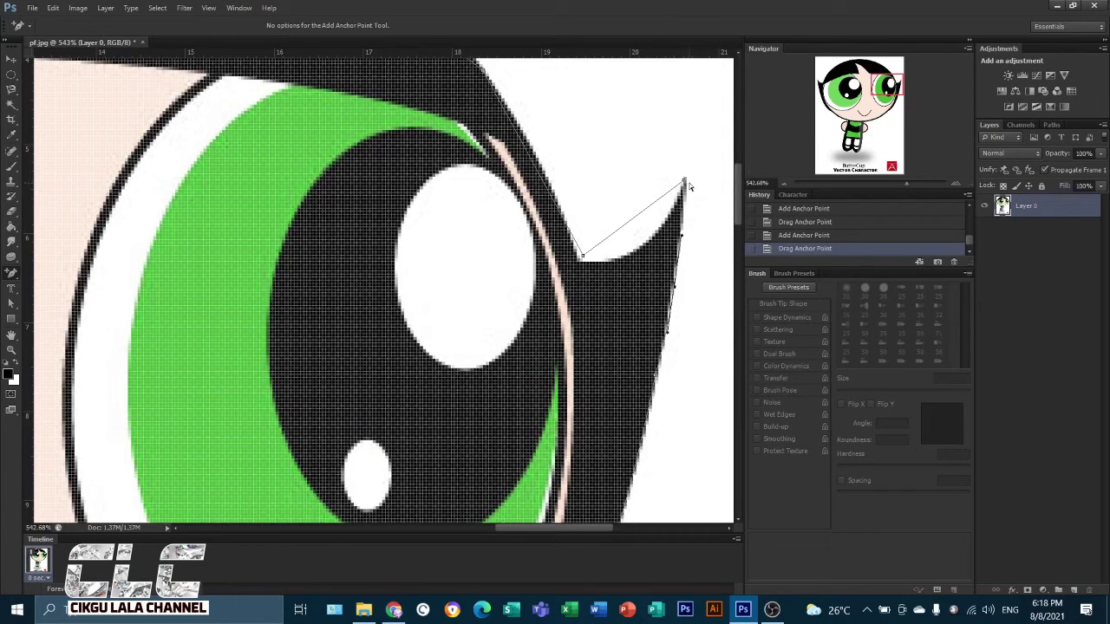
Step: Add an anchor point on the right hair spike's inner edge and adjust its handle and the base anchor to form the concave curve
click(634, 219)
drag(634, 219, 646, 240)
drag(584, 257, 583, 262)
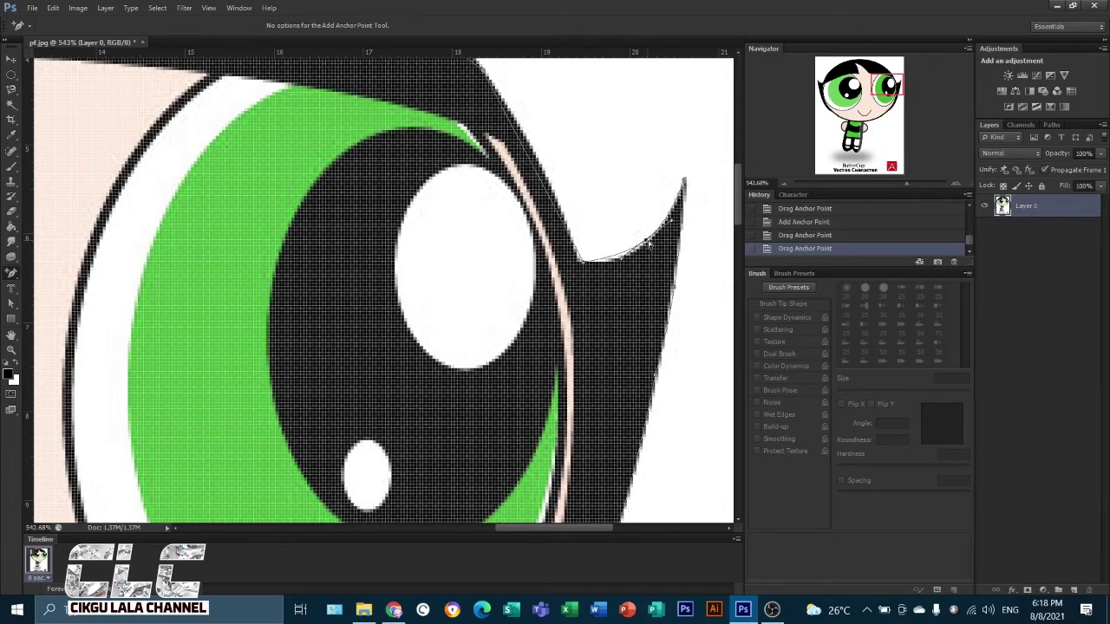
drag(671, 221, 669, 209)
Step: Add an anchor point on the hair edge above the right spike's base and adjust its position and handle to match the outline
click(529, 163)
drag(529, 162, 535, 159)
drag(535, 157, 536, 159)
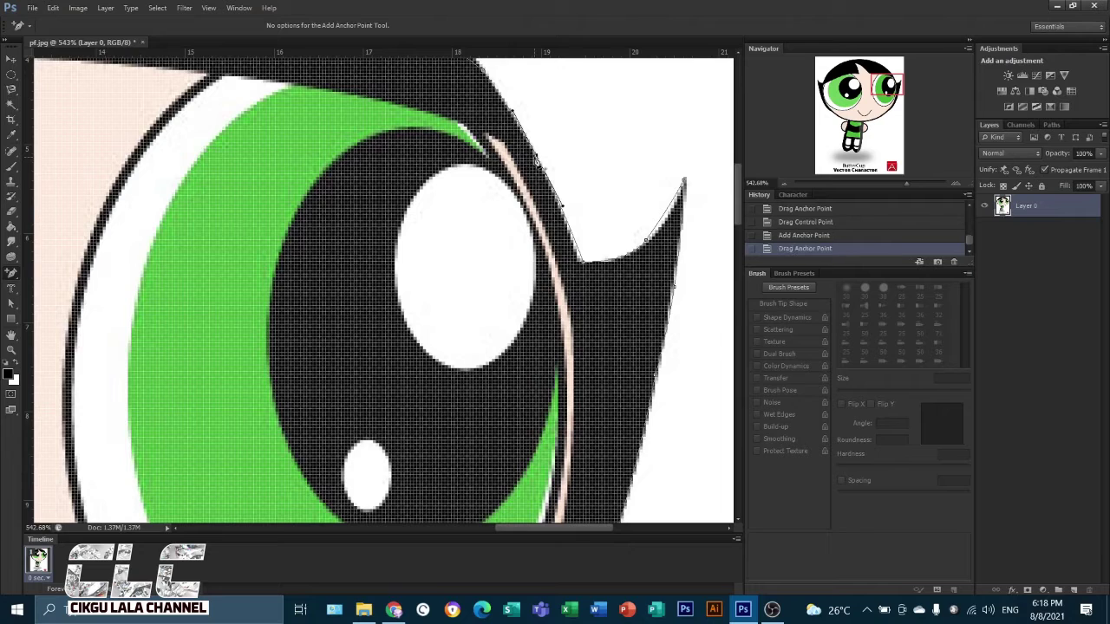
drag(513, 114, 515, 111)
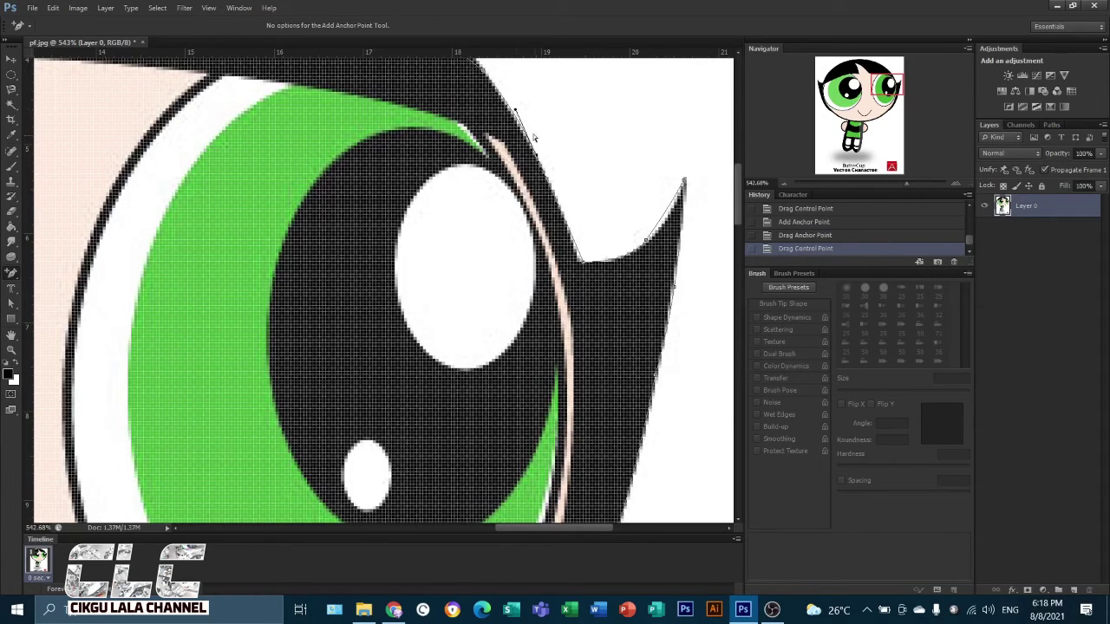
Step: Add an anchor point on the upper right hair curve, pull it out to the edge and fine-tune its upper handle
drag(888, 89, 883, 80)
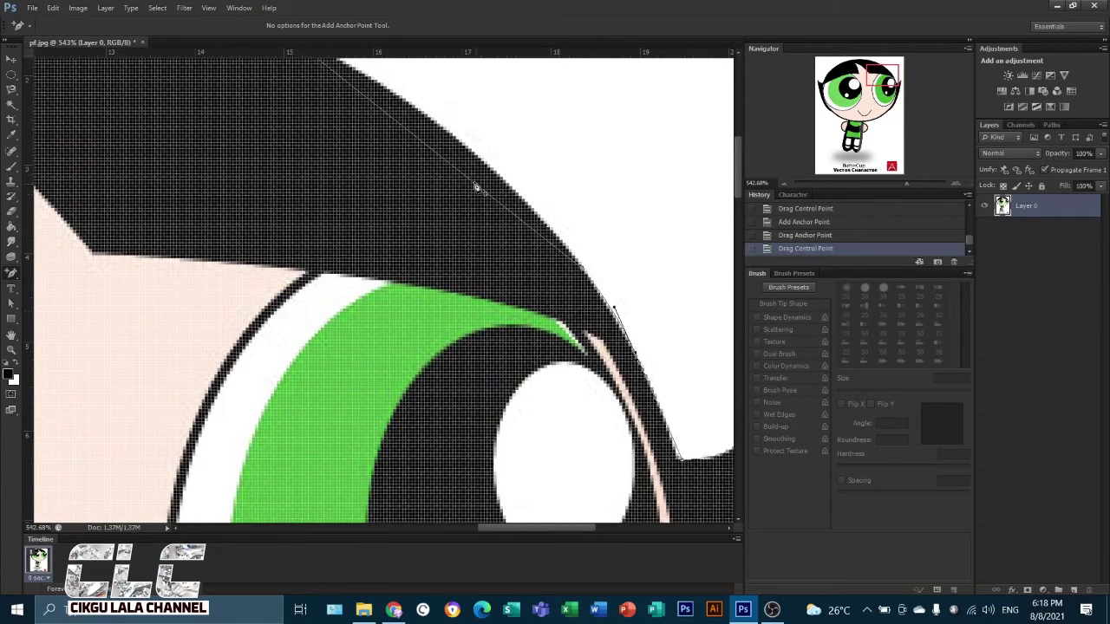
click(405, 131)
drag(405, 131, 422, 113)
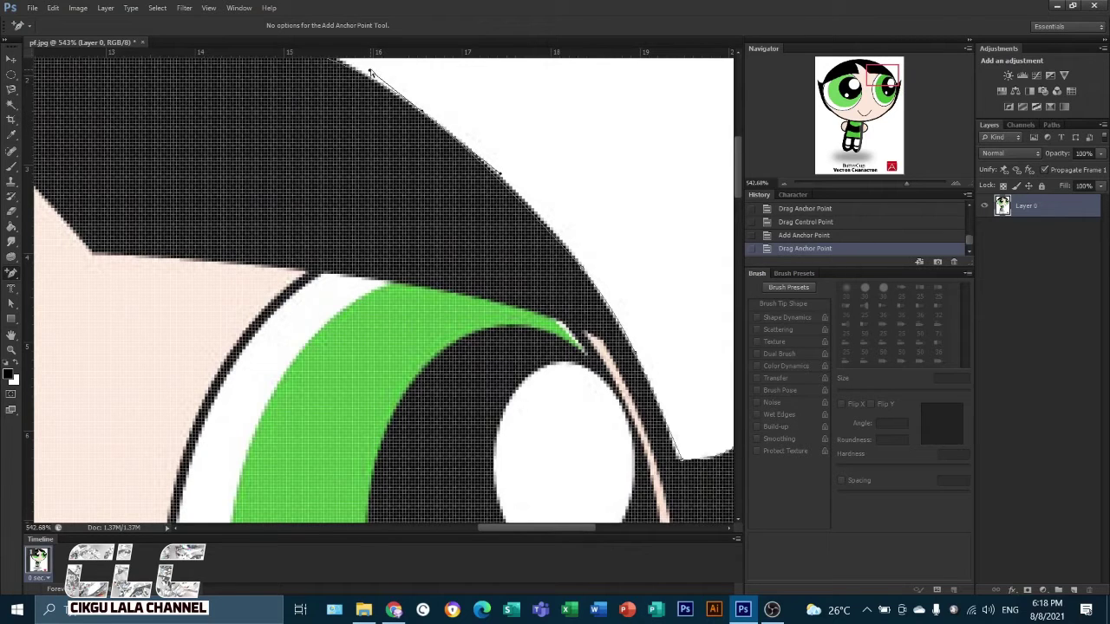
drag(370, 73, 370, 77)
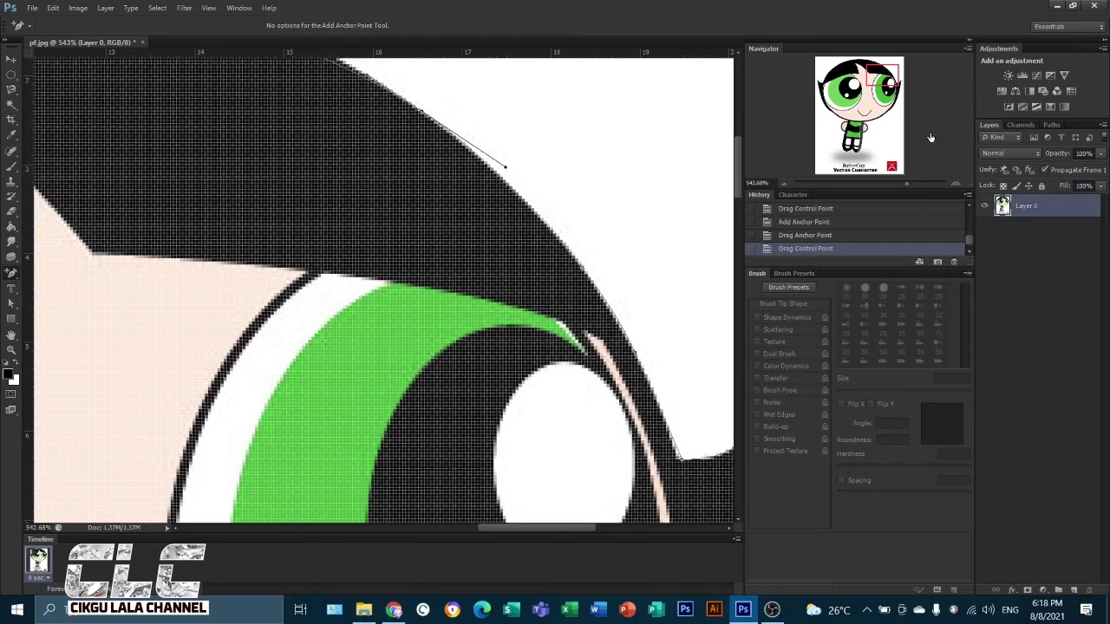
Step: Adjust the handle on the upper right hair curve, then add an anchor point nearer the crown and fit it to the edge
drag(881, 78, 876, 69)
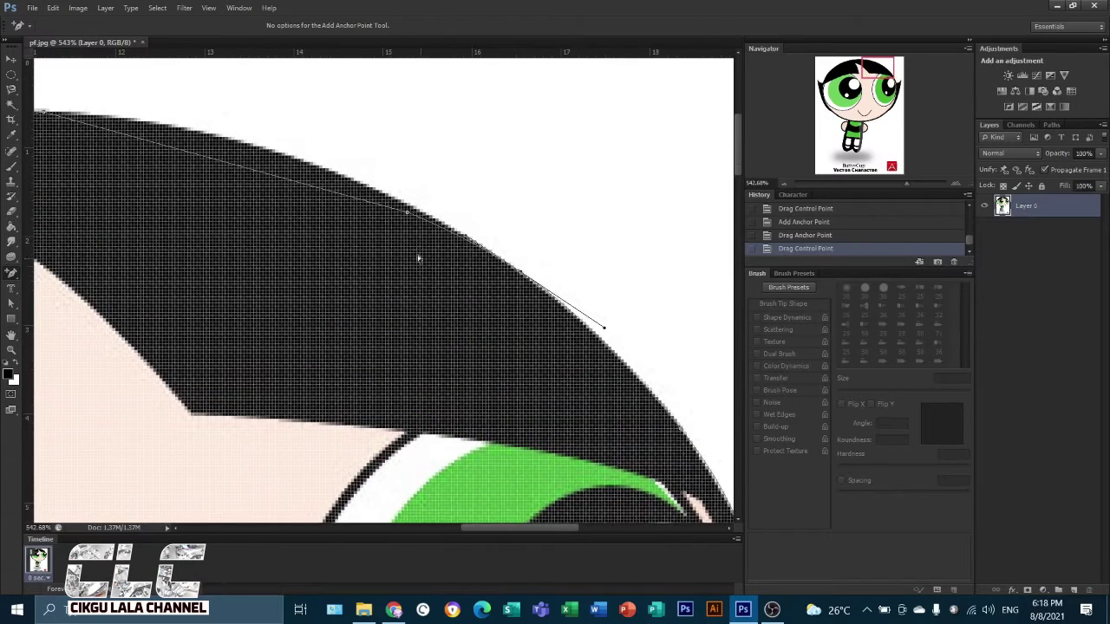
drag(408, 214, 412, 209)
click(208, 158)
drag(207, 158, 217, 135)
drag(315, 161, 318, 158)
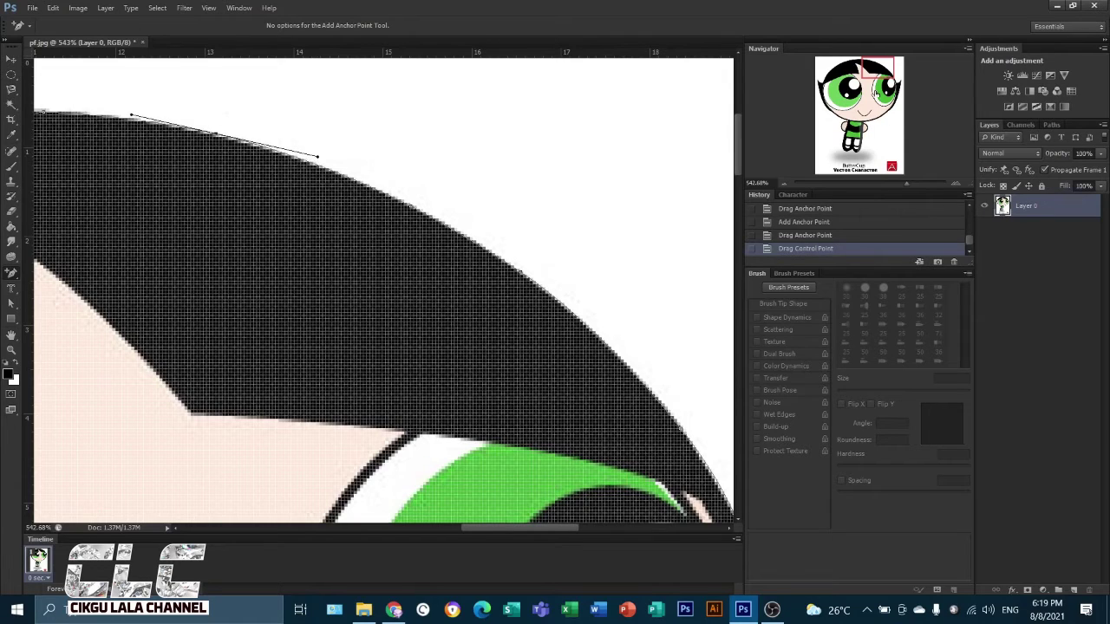
Step: Add an anchor point on the crown of the hair above the fringe gap, pull it to the edge and adjust its handle
drag(878, 75, 851, 75)
drag(302, 139, 303, 124)
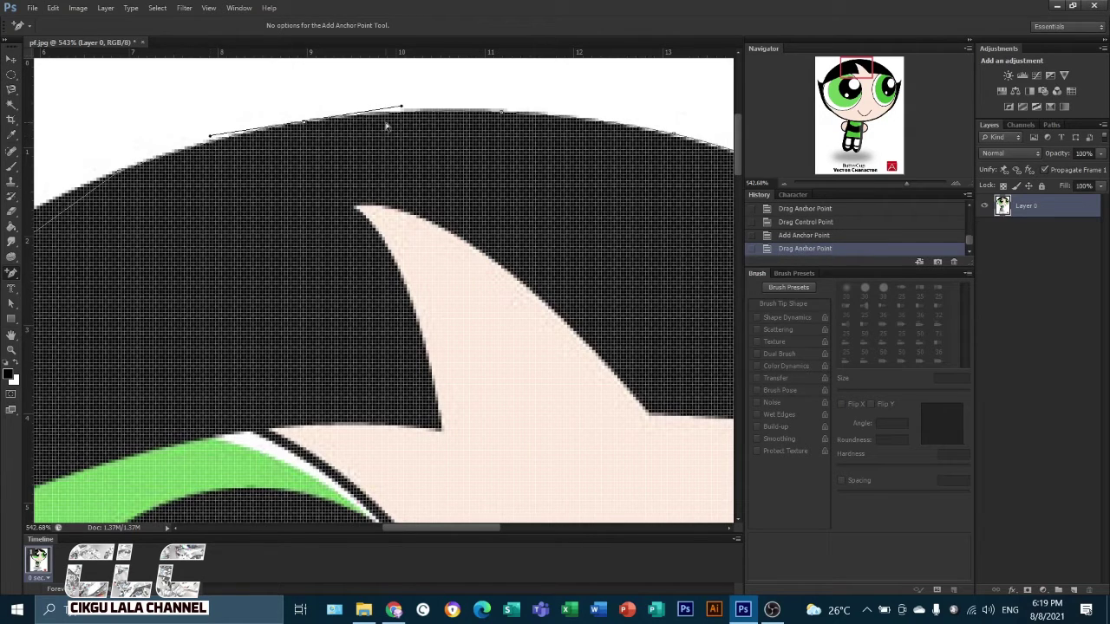
drag(400, 106, 404, 109)
Step: Add an anchor point on the upper left hair curve and fine-tune the neighbouring anchor and handle to match the edge
drag(863, 69, 844, 71)
drag(397, 250, 374, 232)
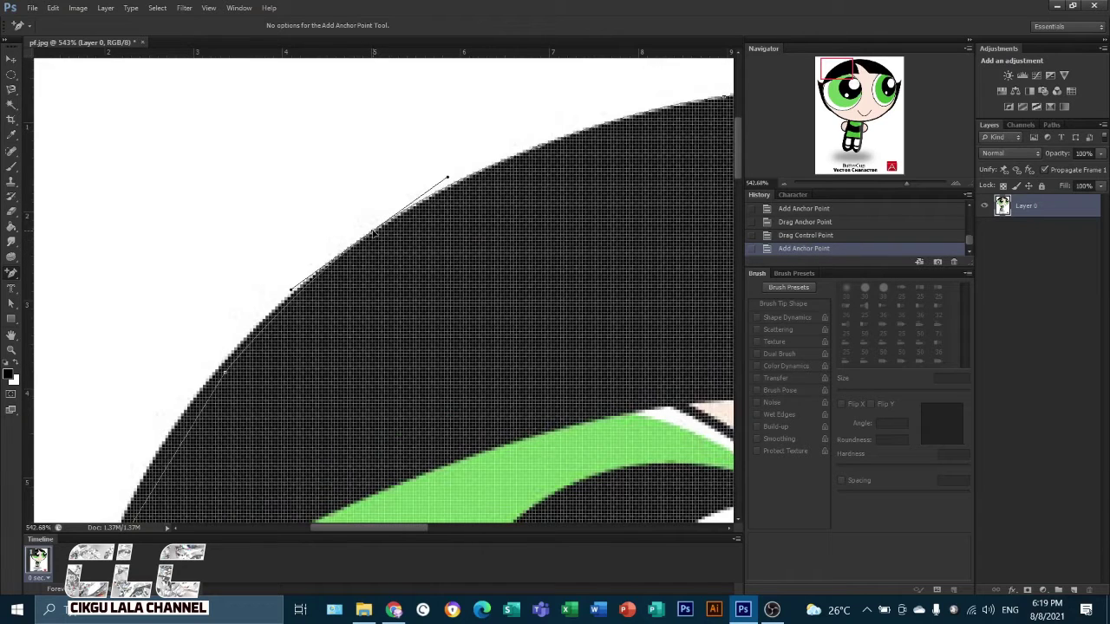
drag(225, 373, 223, 365)
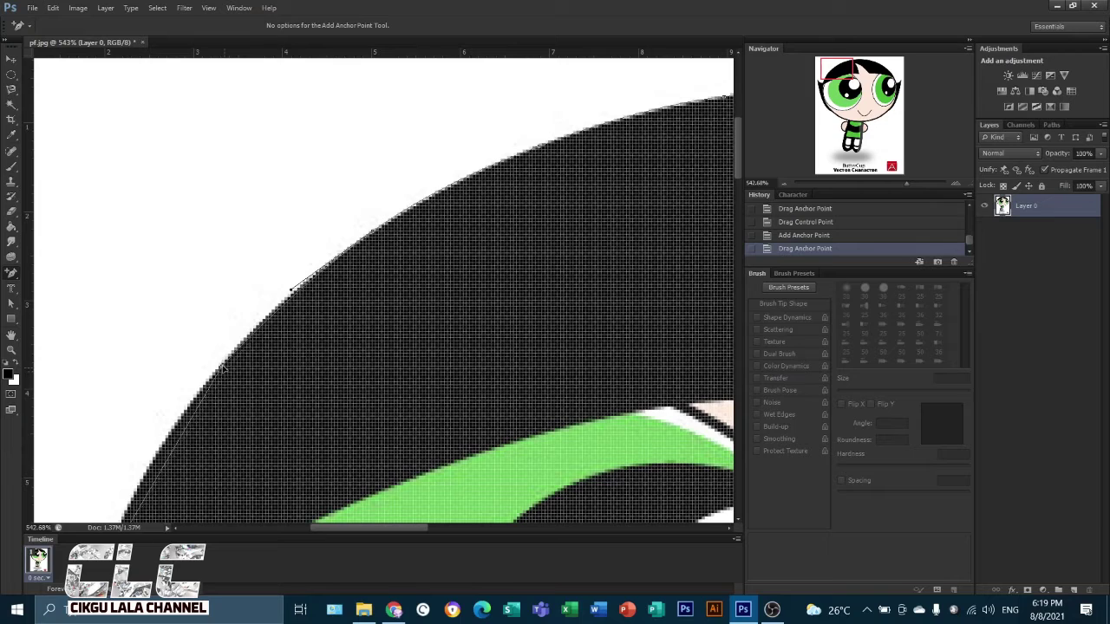
click(373, 234)
drag(448, 179, 452, 182)
Step: Add an anchor point on the hair edge above the left spike's base, pull it outward and adjust its upper handle
drag(841, 78, 836, 85)
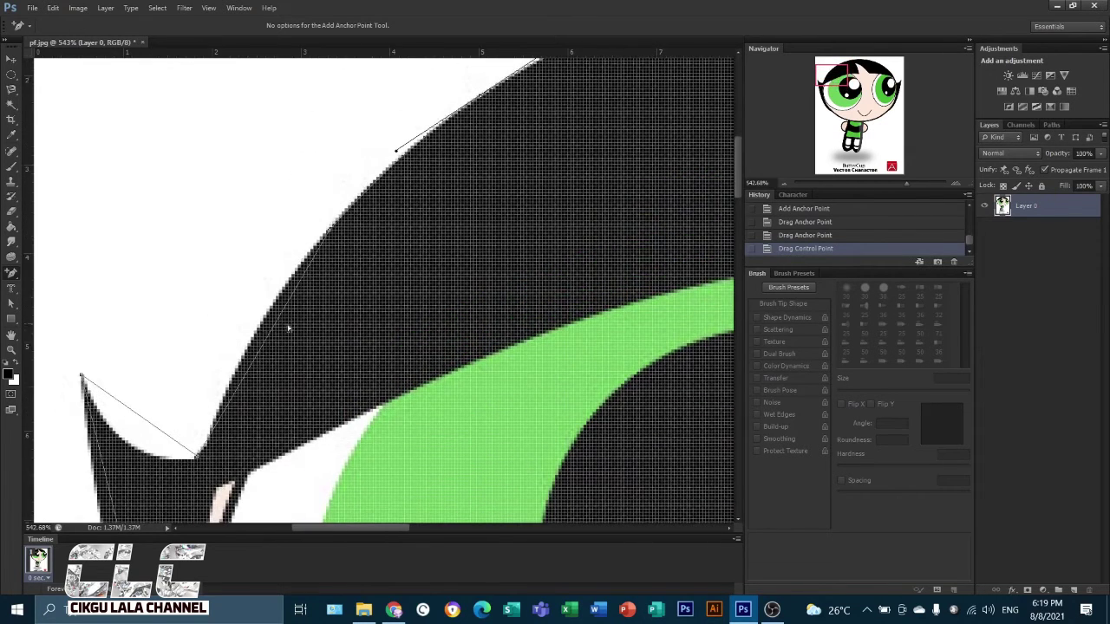
drag(269, 341, 258, 330)
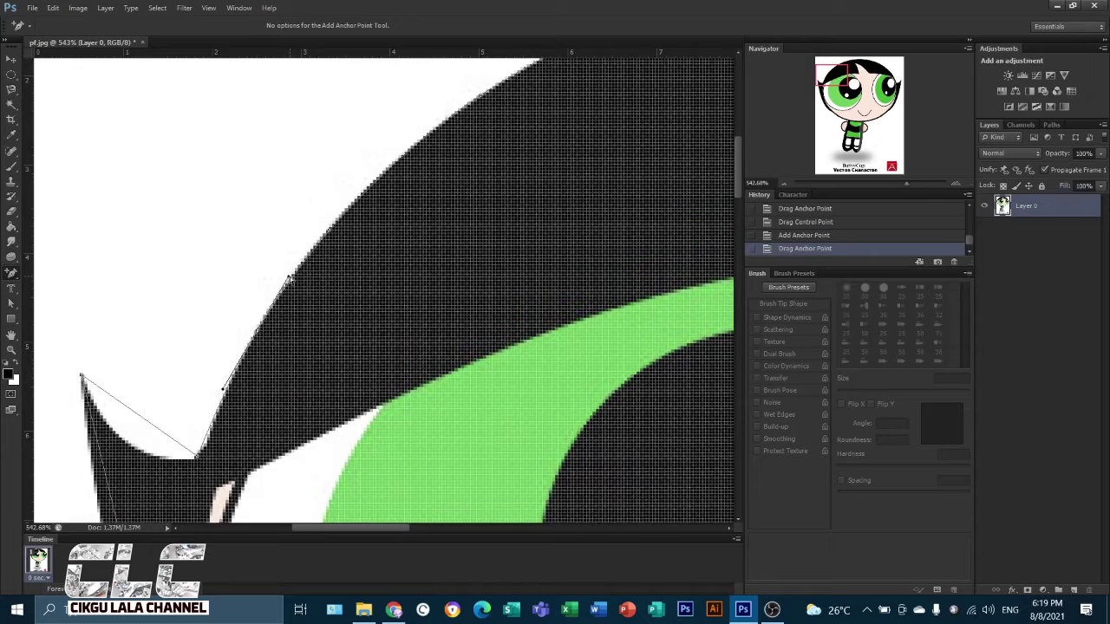
drag(290, 278, 289, 273)
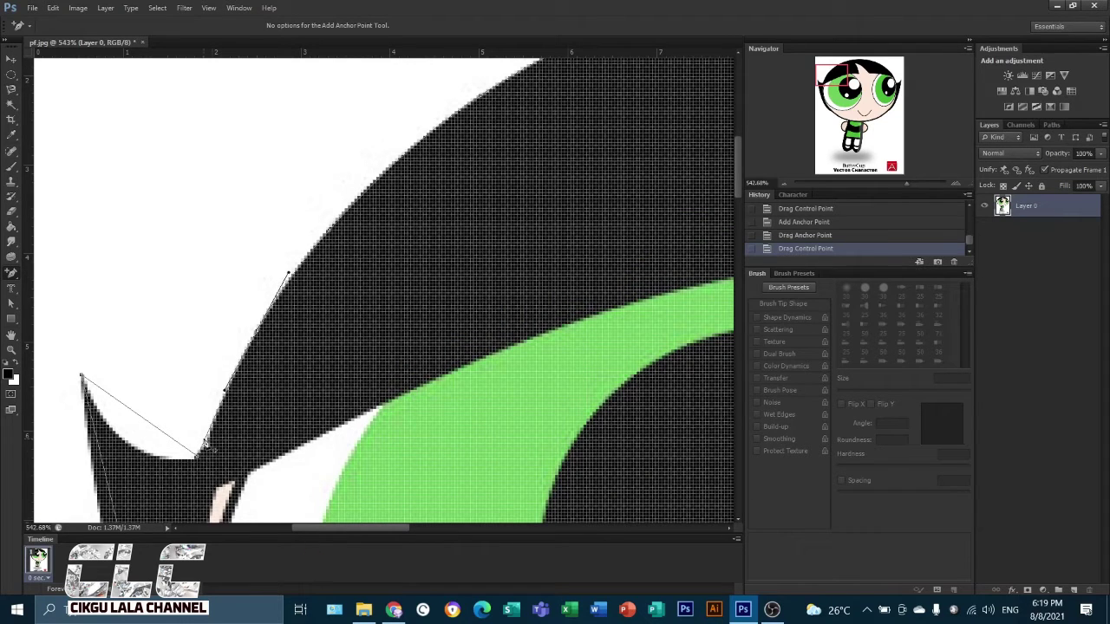
Step: Add an anchor point on the left hair spike's inner edge and adjust it, the base anchor and its handles to form the concave curve
click(142, 418)
drag(145, 422, 127, 445)
drag(198, 460, 118, 453)
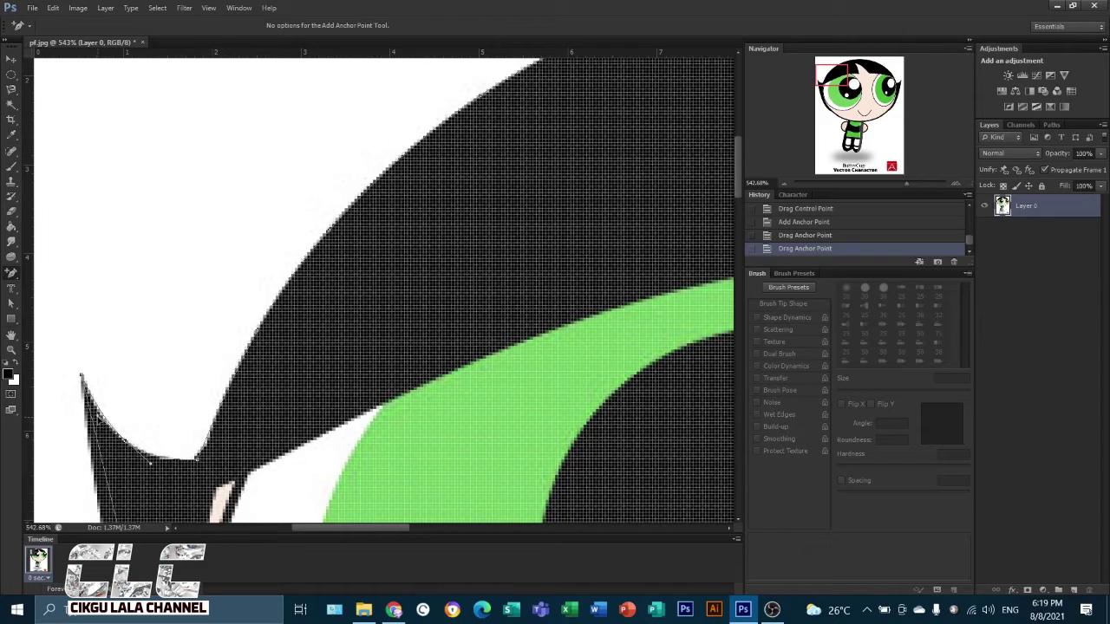
drag(149, 462, 154, 461)
drag(95, 420, 96, 422)
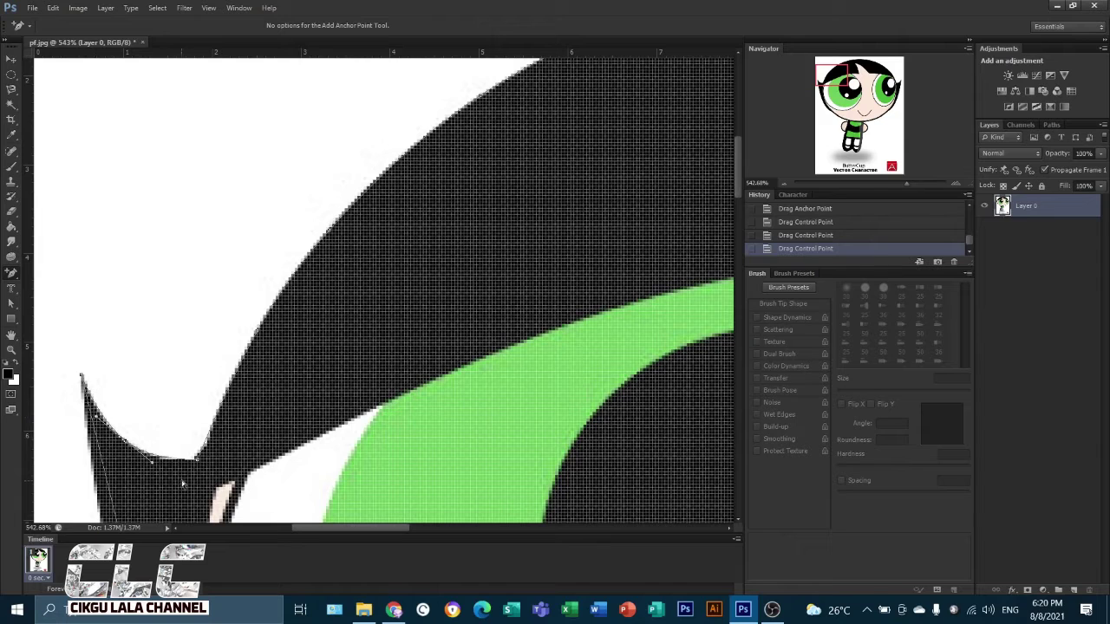
Step: Add two anchor points down the outer edge of the hair beside the left eye and fit them to the outline
scroll(183, 484, down, 2)
drag(844, 77, 846, 95)
drag(112, 301, 98, 305)
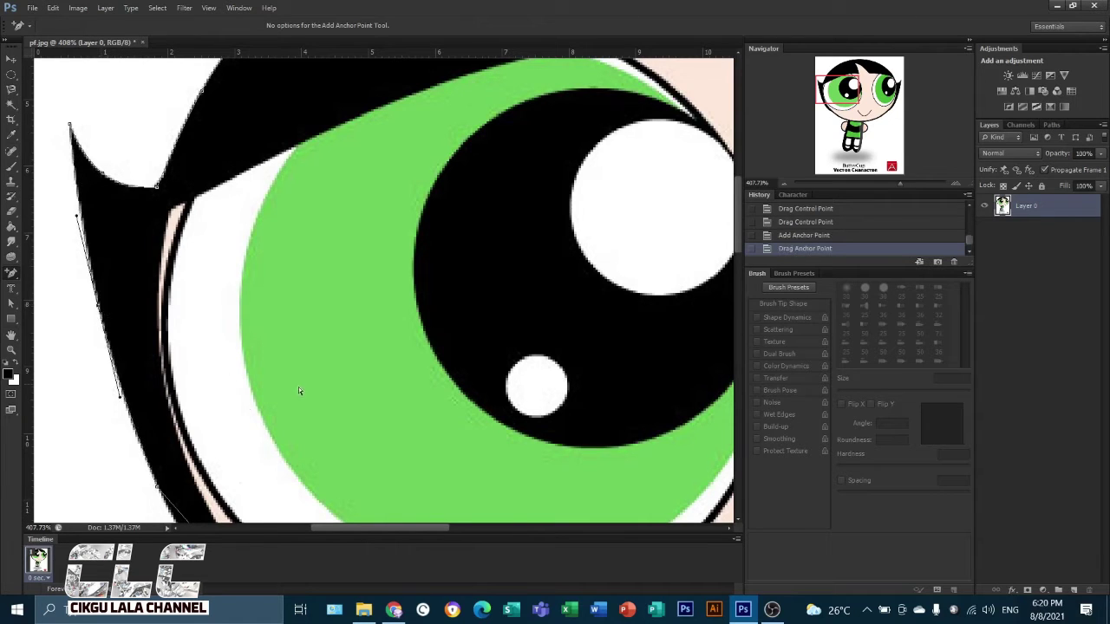
scroll(242, 406, down, 5)
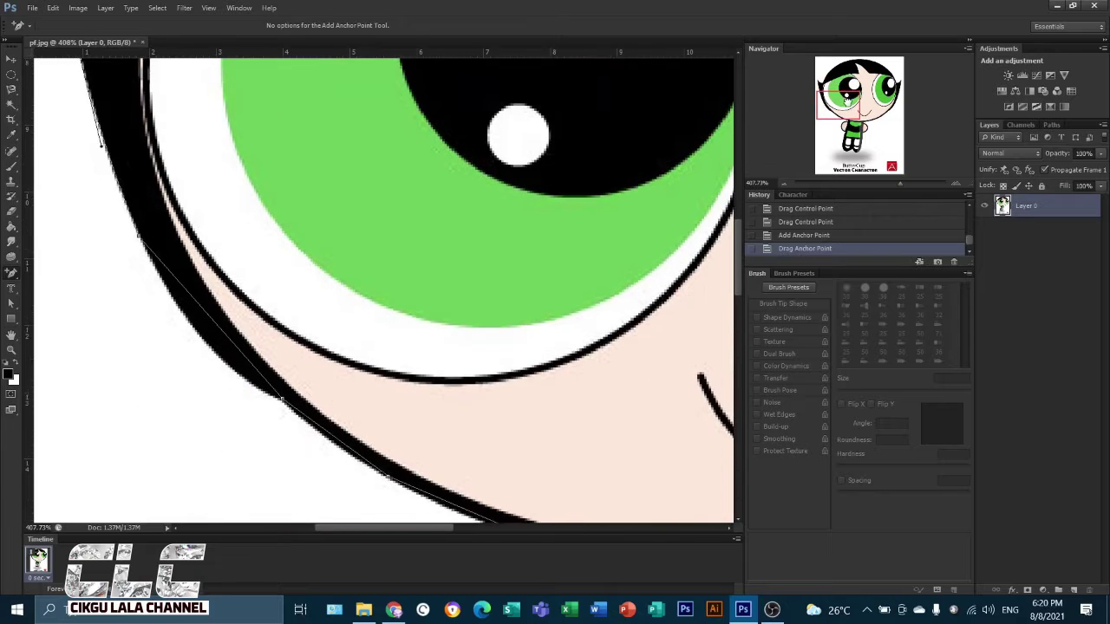
click(211, 300)
drag(210, 301, 200, 319)
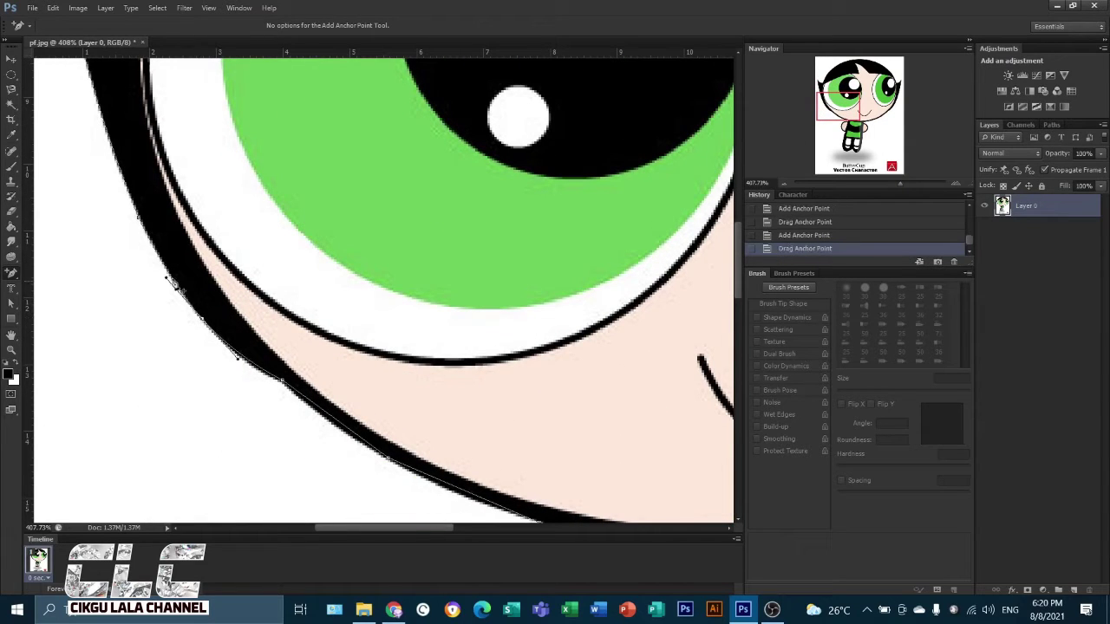
drag(166, 279, 170, 278)
Step: Adjust the anchor at the left hair's lower tip and add anchor points along the left jawline, aligning them with the edge
click(283, 382)
drag(283, 382, 284, 388)
click(342, 432)
drag(340, 431, 339, 430)
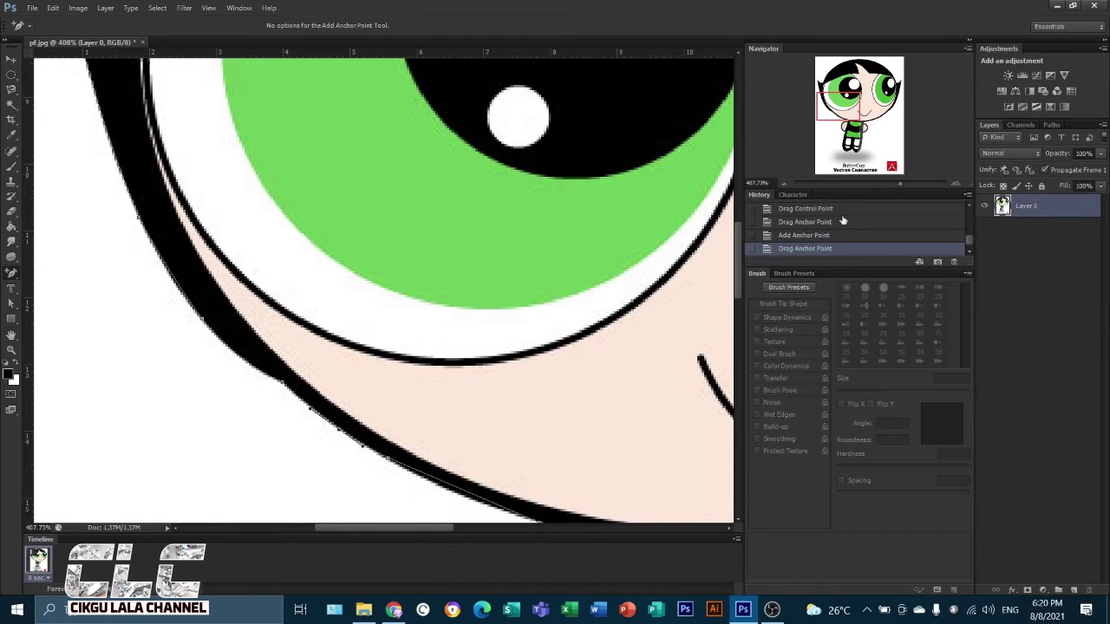
drag(850, 106, 855, 115)
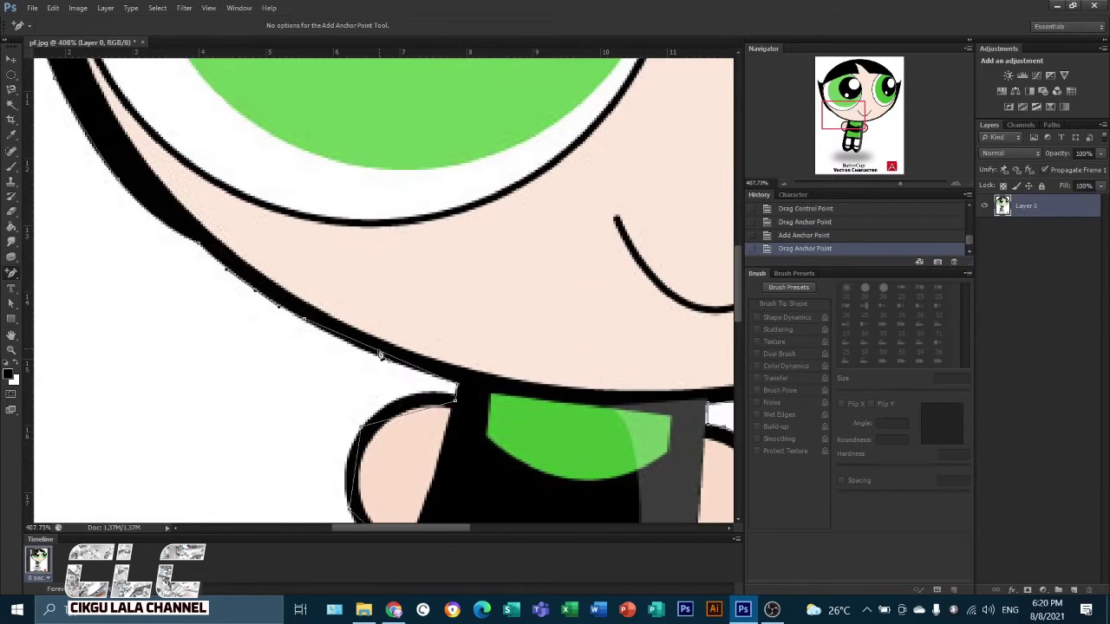
click(379, 355)
drag(378, 357, 379, 357)
Step: Reposition the corner anchors where the left arm meets the body and add anchor points around the arm to follow its rounded outline
drag(455, 400, 399, 391)
scroll(422, 410, up, 4)
click(400, 412)
drag(853, 119, 845, 132)
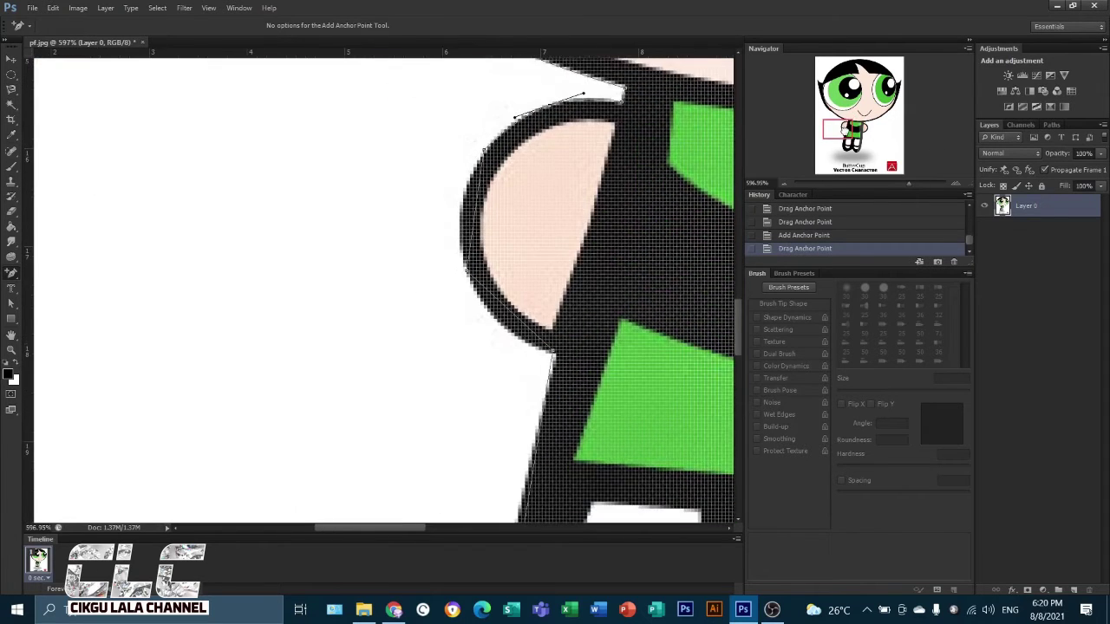
click(475, 211)
drag(476, 210, 461, 210)
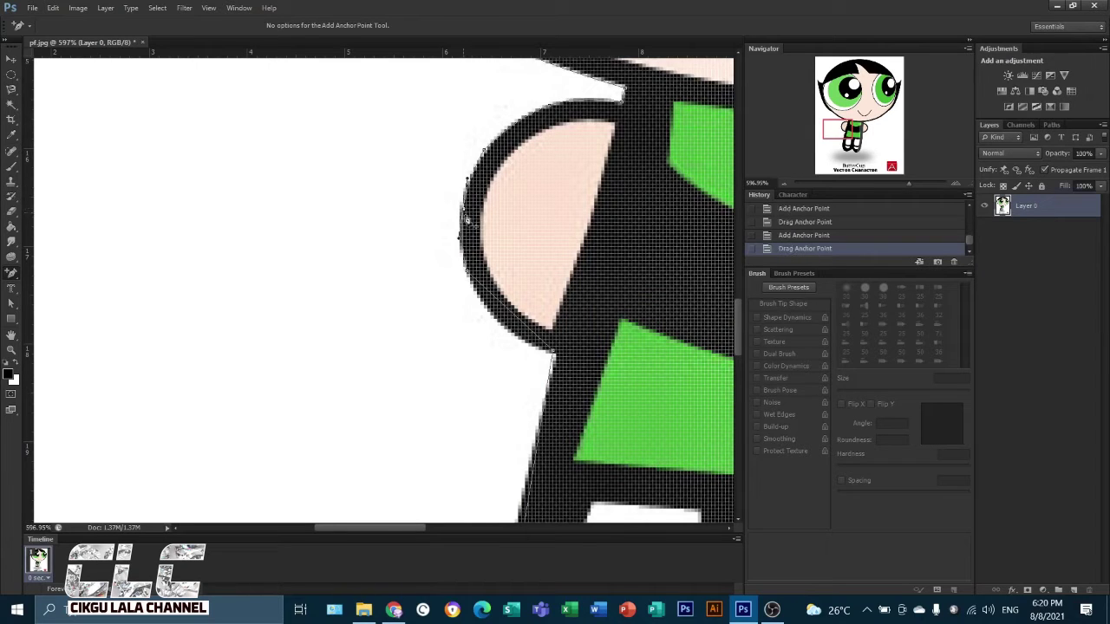
click(510, 313)
drag(510, 313, 500, 325)
drag(555, 353, 556, 354)
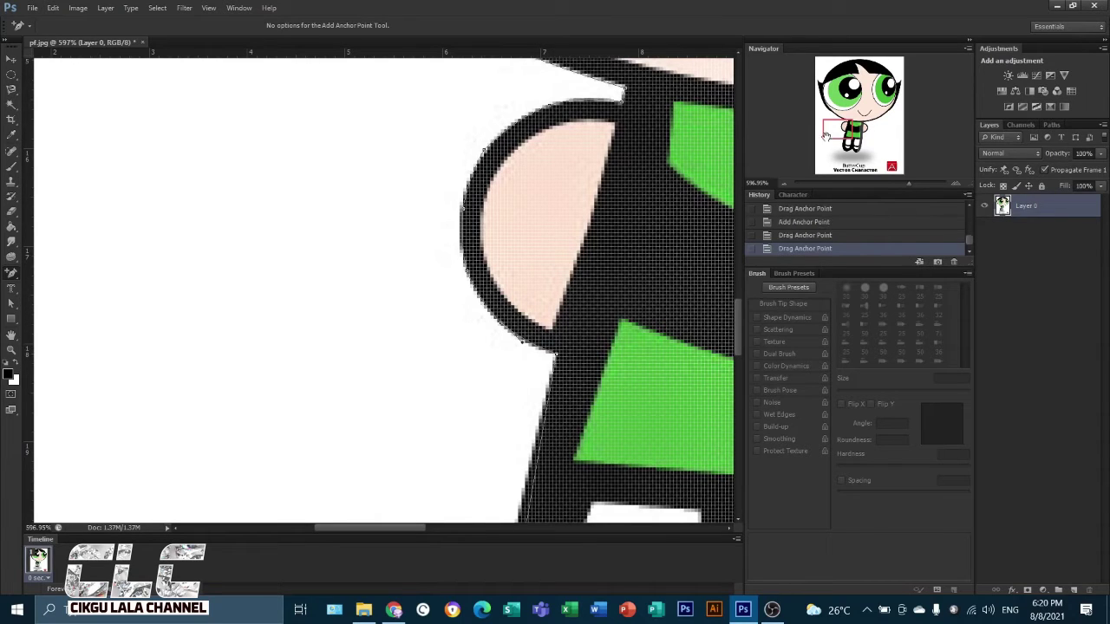
Step: Add an anchor point on the left side of the dress and leg, pull it to the edge and adjust its handle
drag(841, 130, 845, 144)
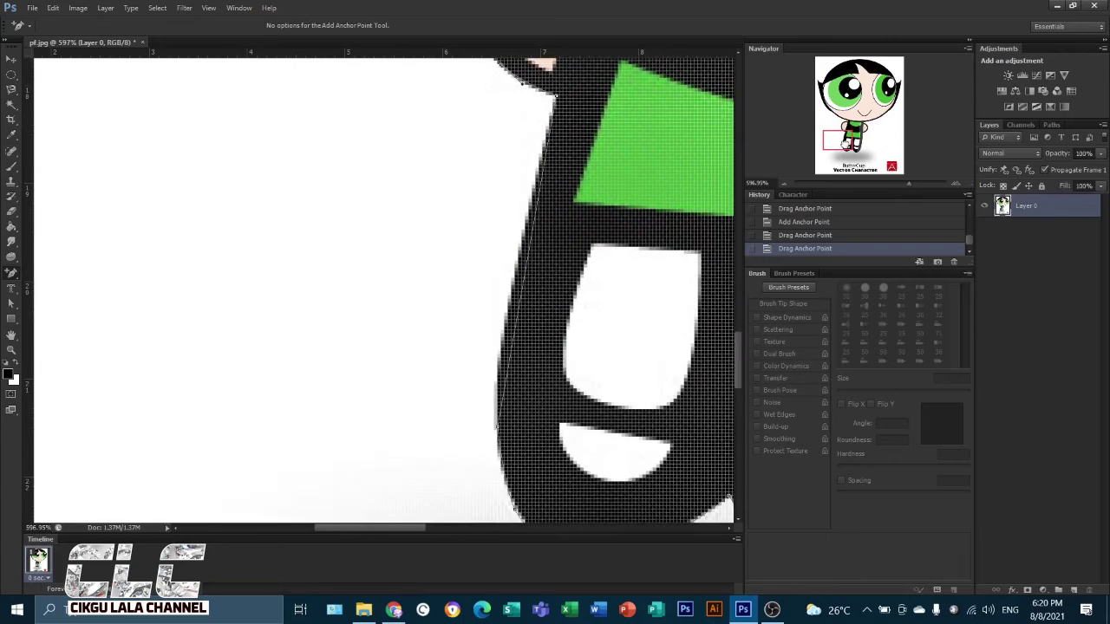
click(527, 263)
drag(527, 264, 519, 261)
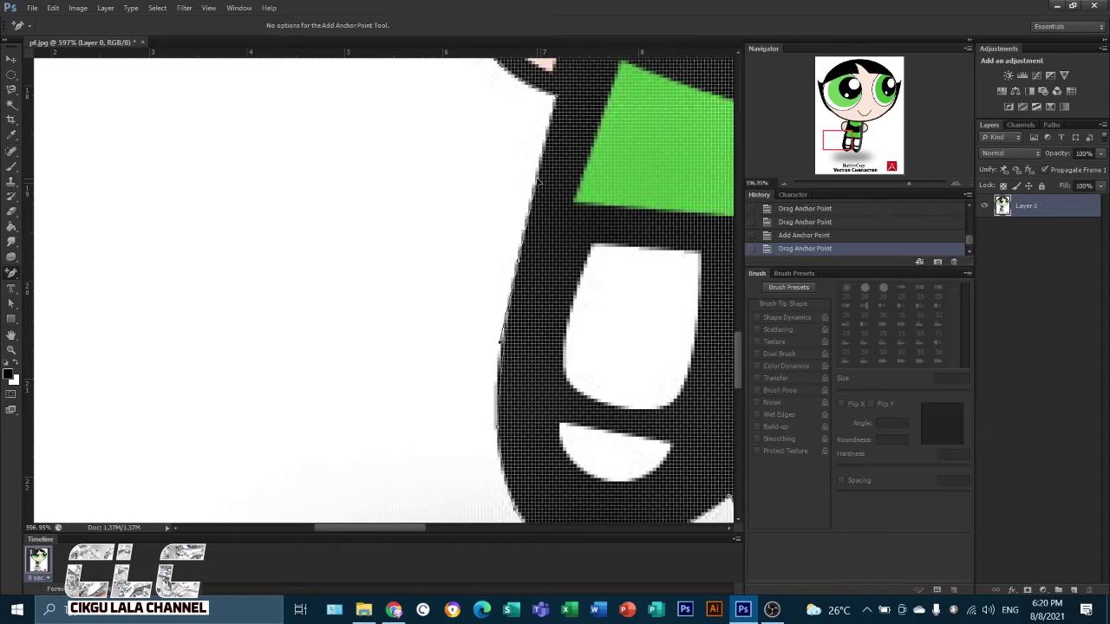
drag(537, 179, 539, 179)
drag(847, 137, 850, 142)
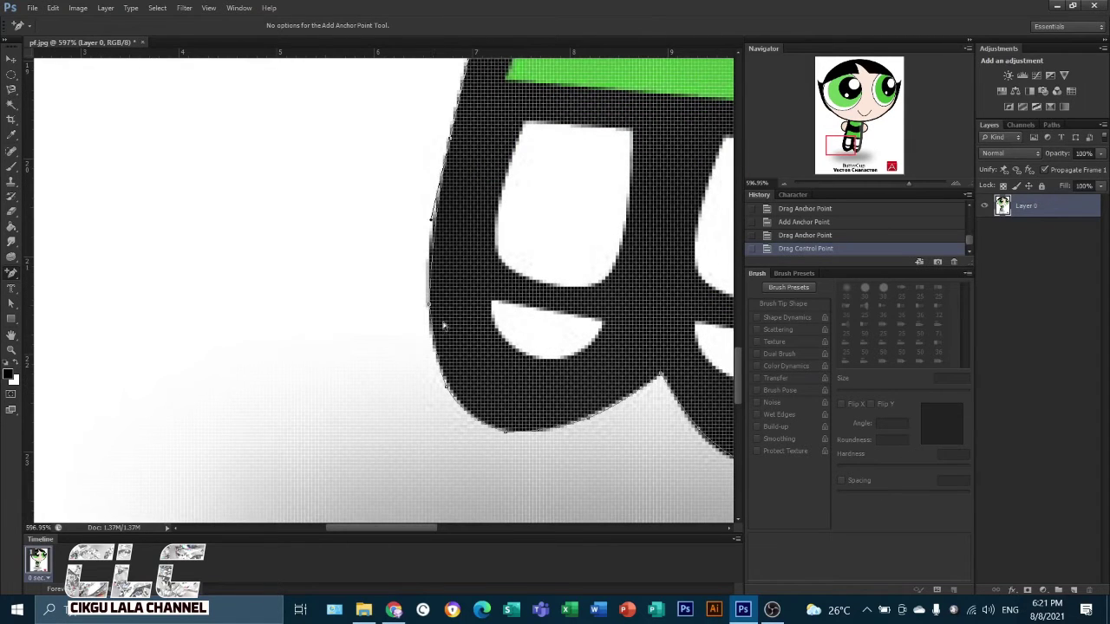
Step: Convert the finished path into a new anti-aliased selection
scroll(591, 341, down, 8)
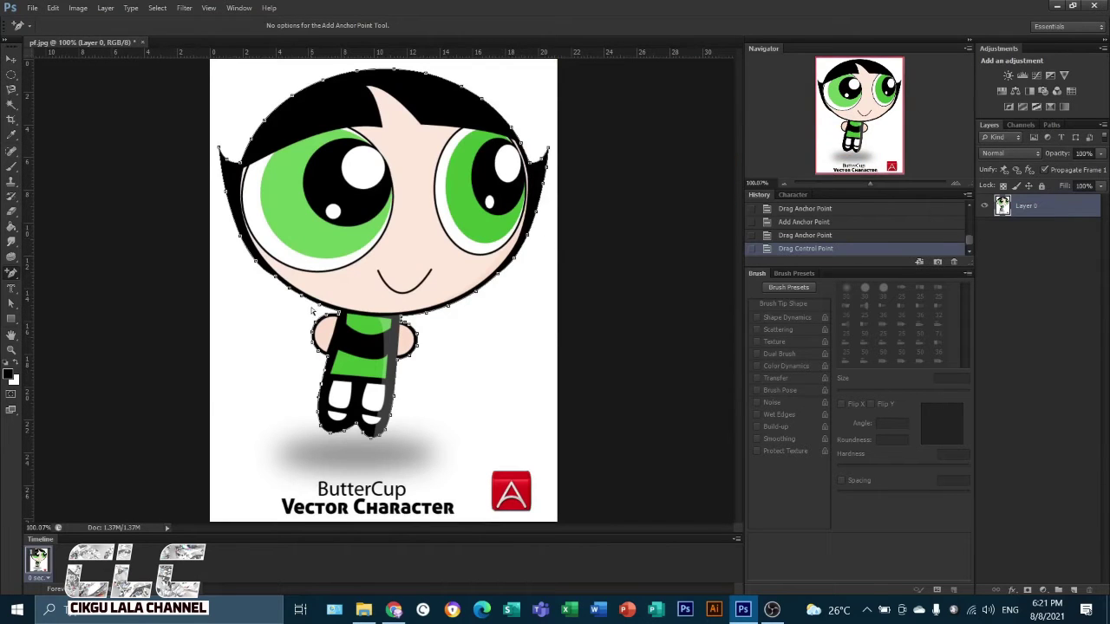
right_click(379, 226)
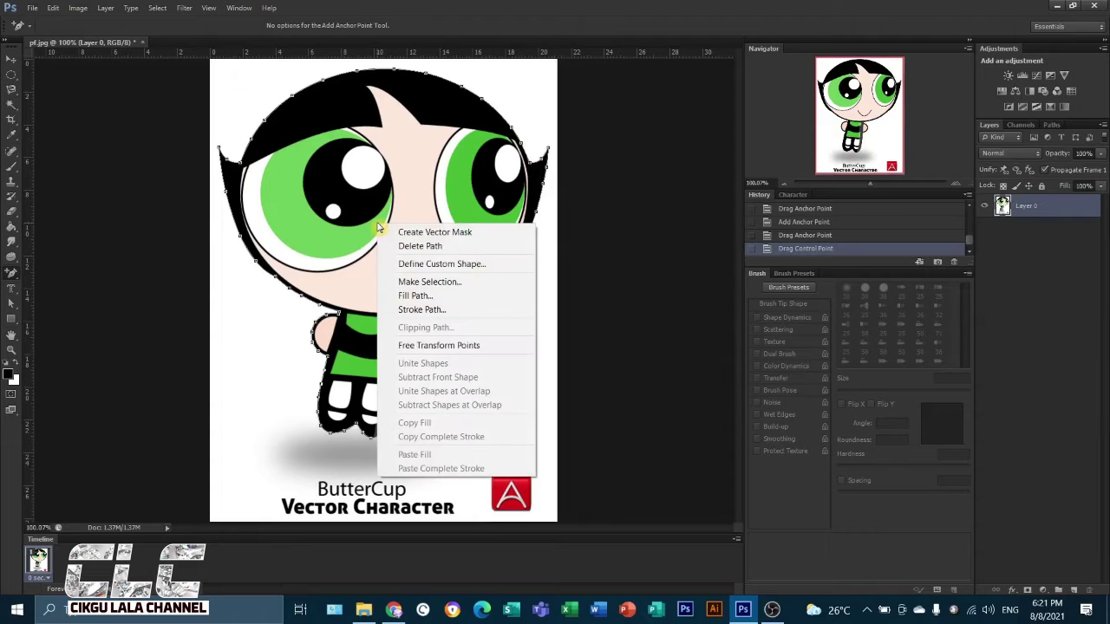
click(431, 282)
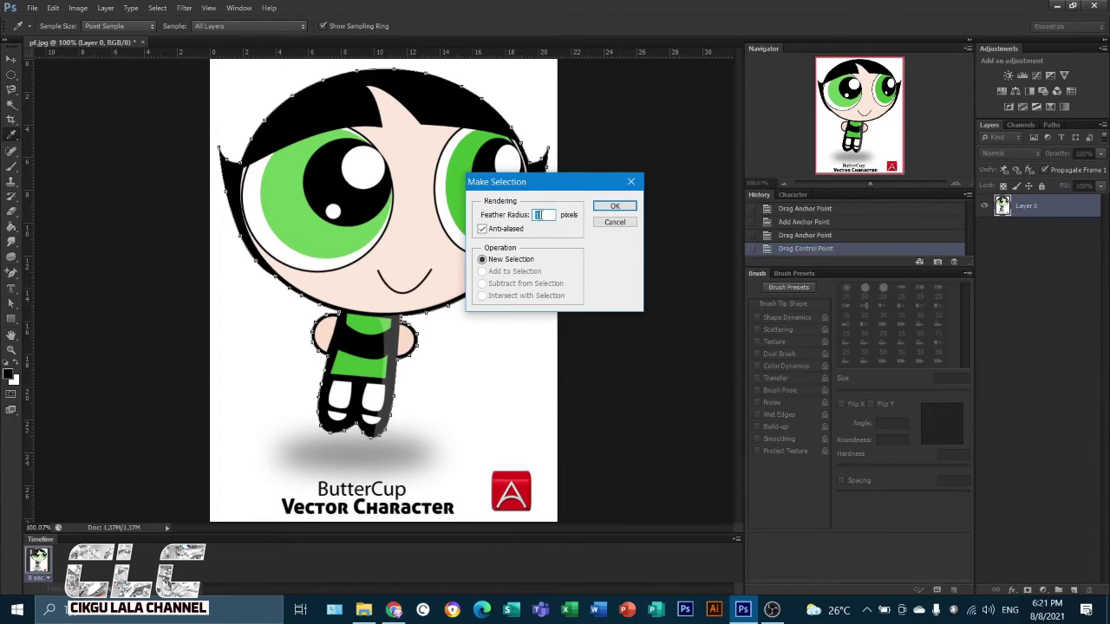
click(613, 209)
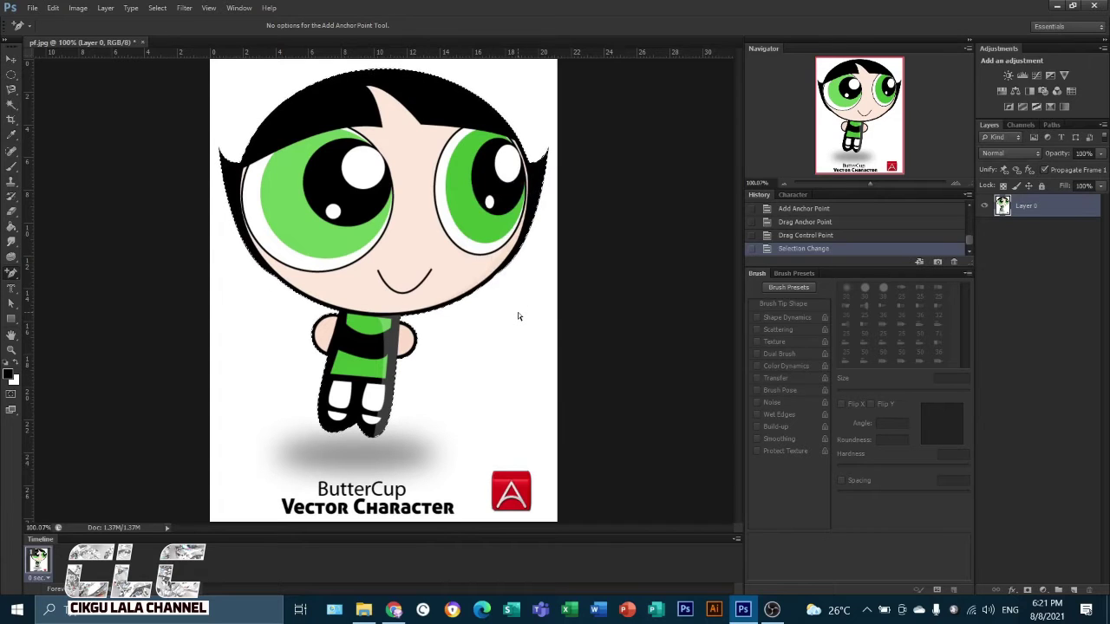
Step: Copy the selected character to a new layer and hide Layer 0 to show the cutout on transparency
key(ctrl+j)
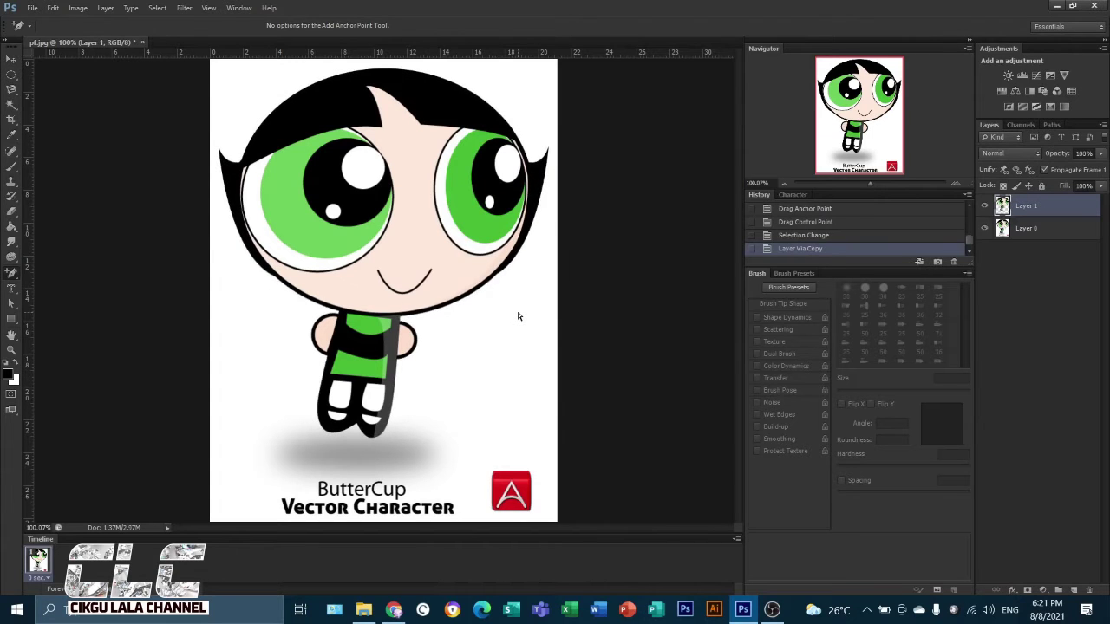
click(984, 228)
click(985, 208)
click(985, 206)
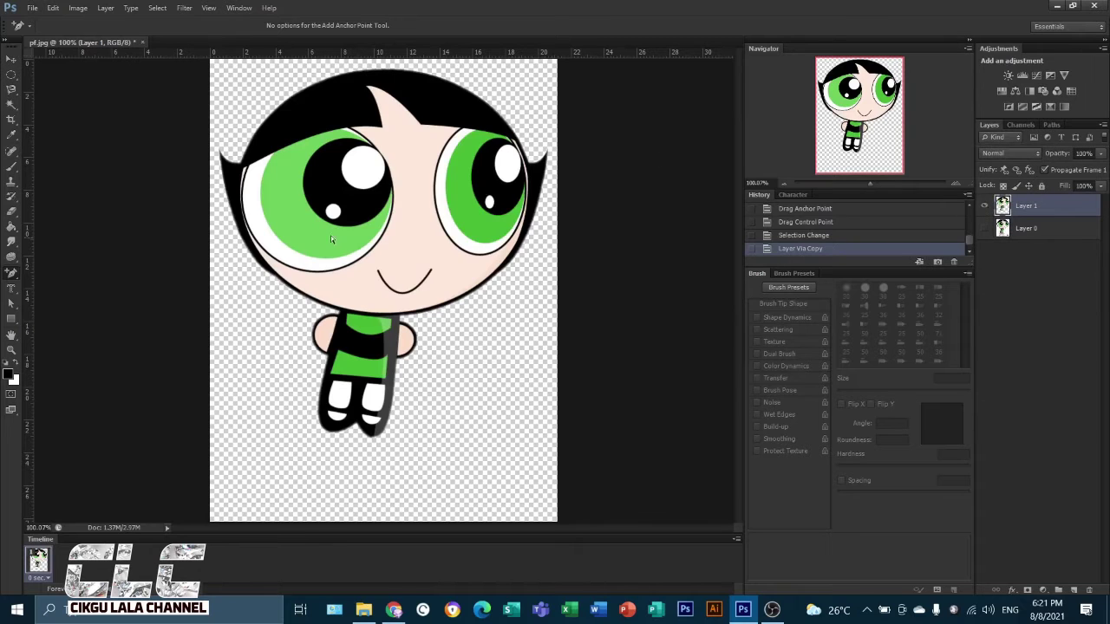
scroll(300, 269, up, 4)
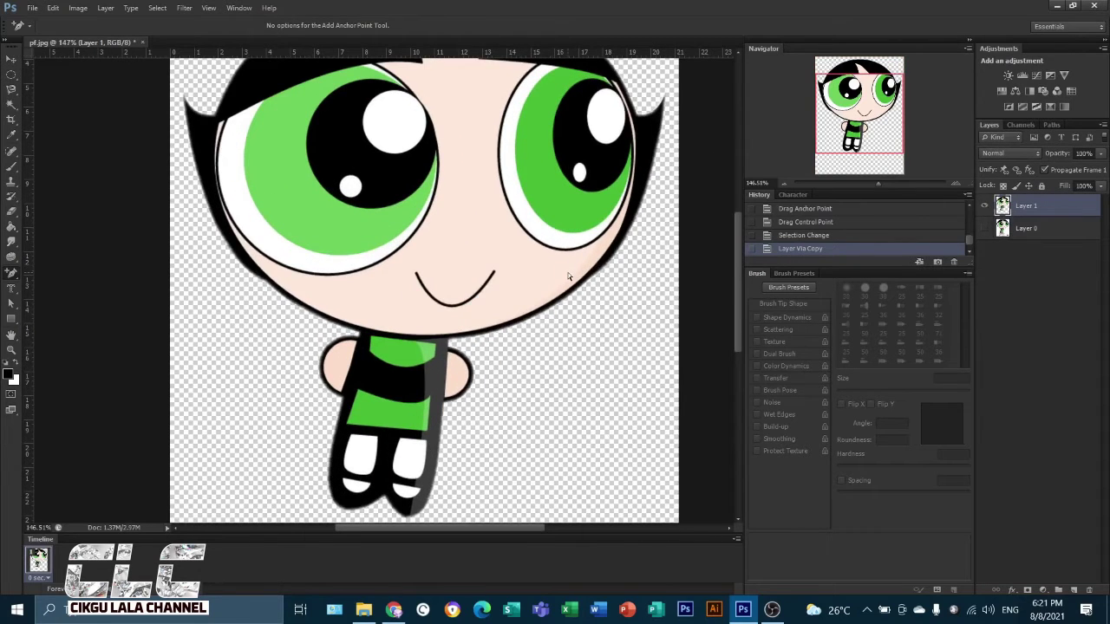
scroll(568, 276, down, 2)
scroll(408, 79, down, 2)
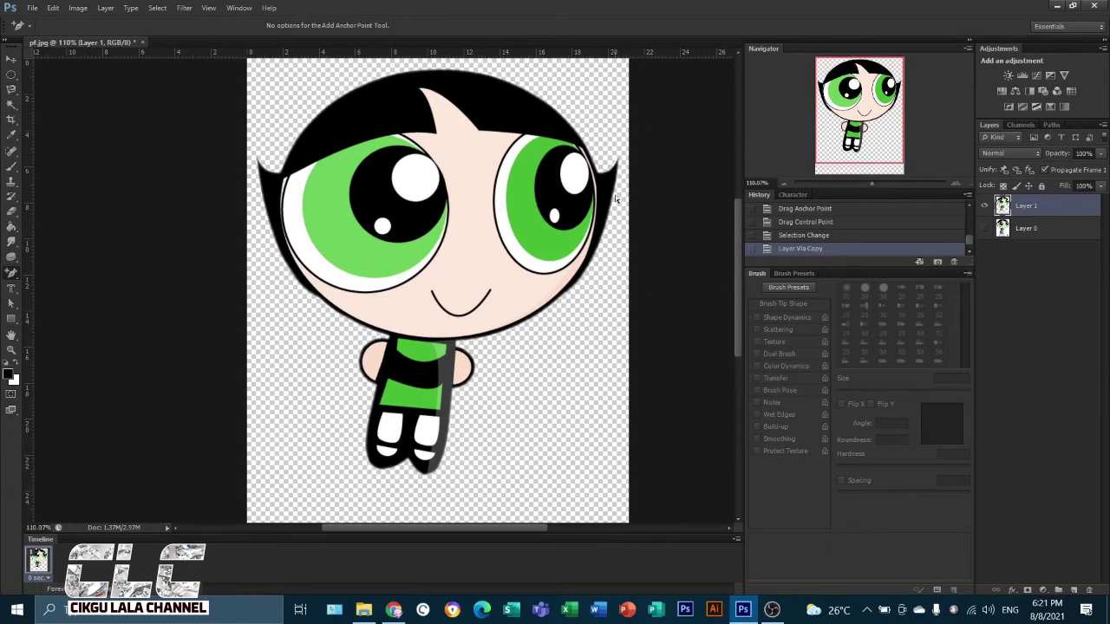
scroll(397, 365, up, 3)
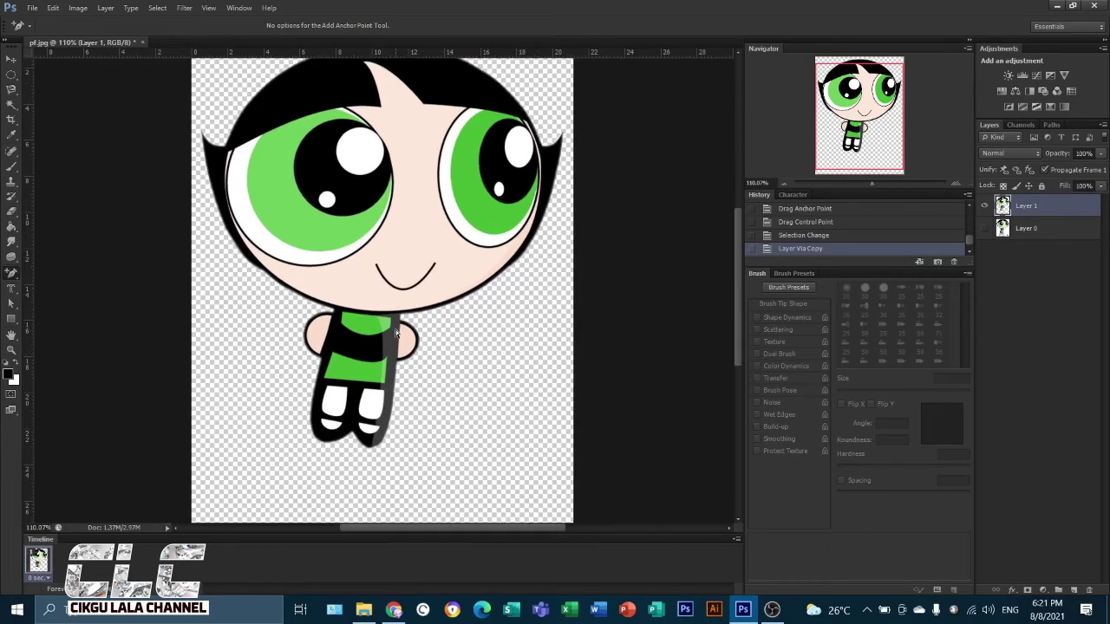
scroll(397, 331, down, 3)
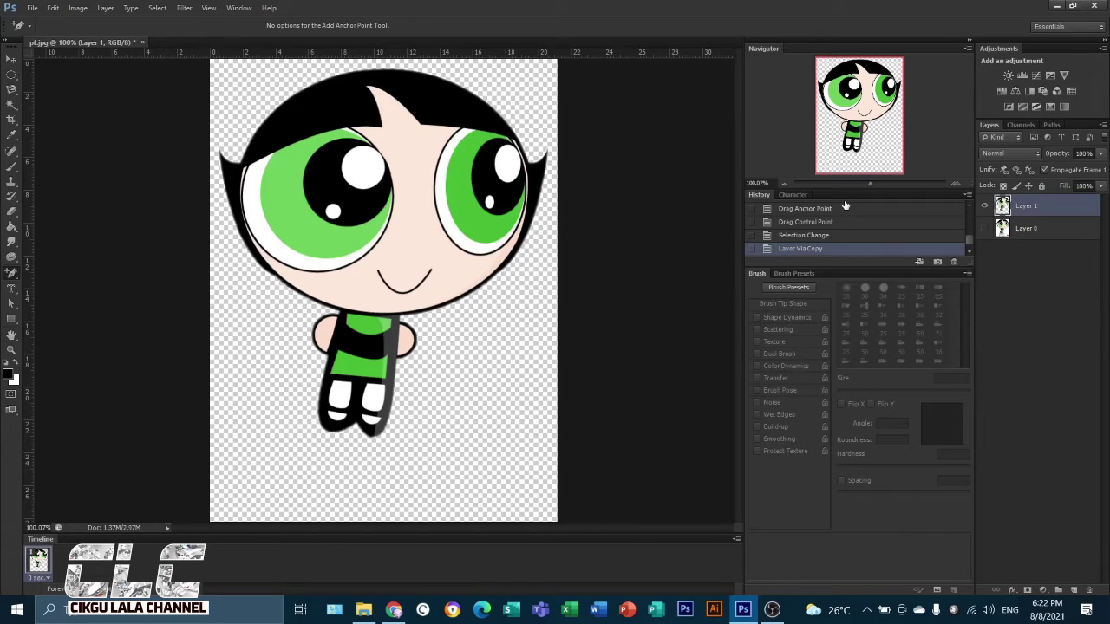
click(899, 264)
Step: Close pf.jpg without saving the changes
click(143, 42)
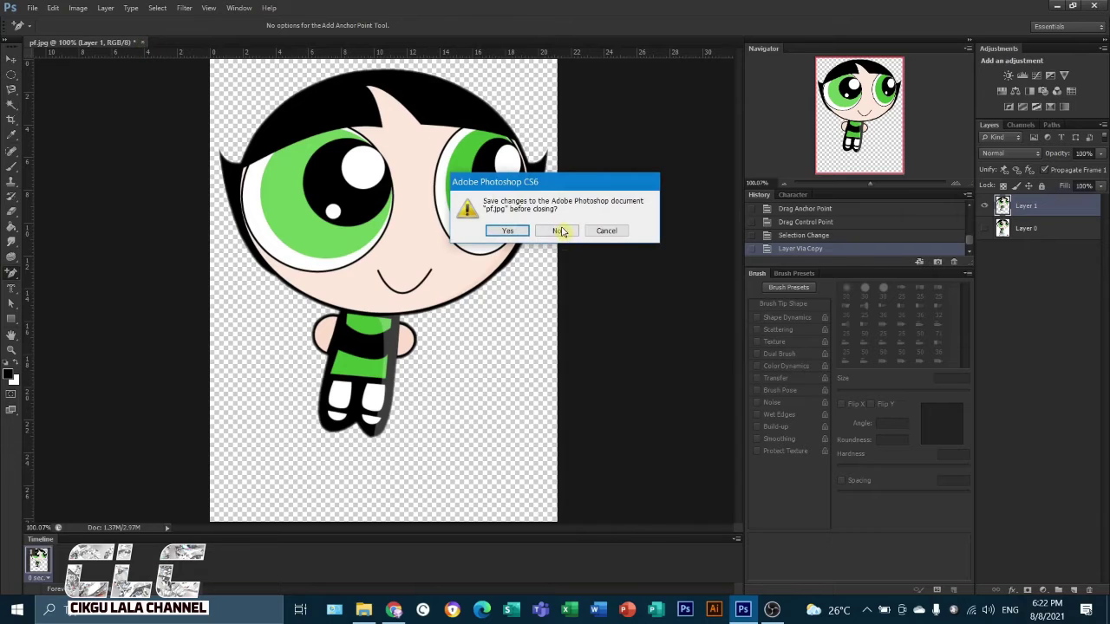
click(560, 232)
Step: Select the Freeform Pen Tool, then switch to the Magnetic Lasso Tool and show the lasso tool variants for comparison
click(9, 277)
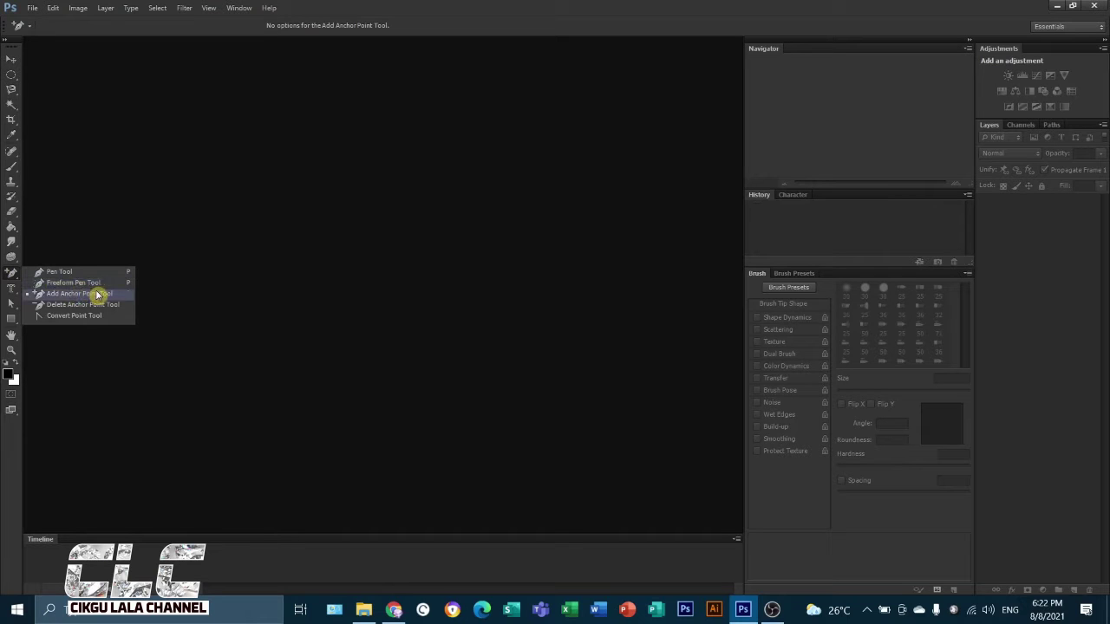
click(52, 283)
click(14, 278)
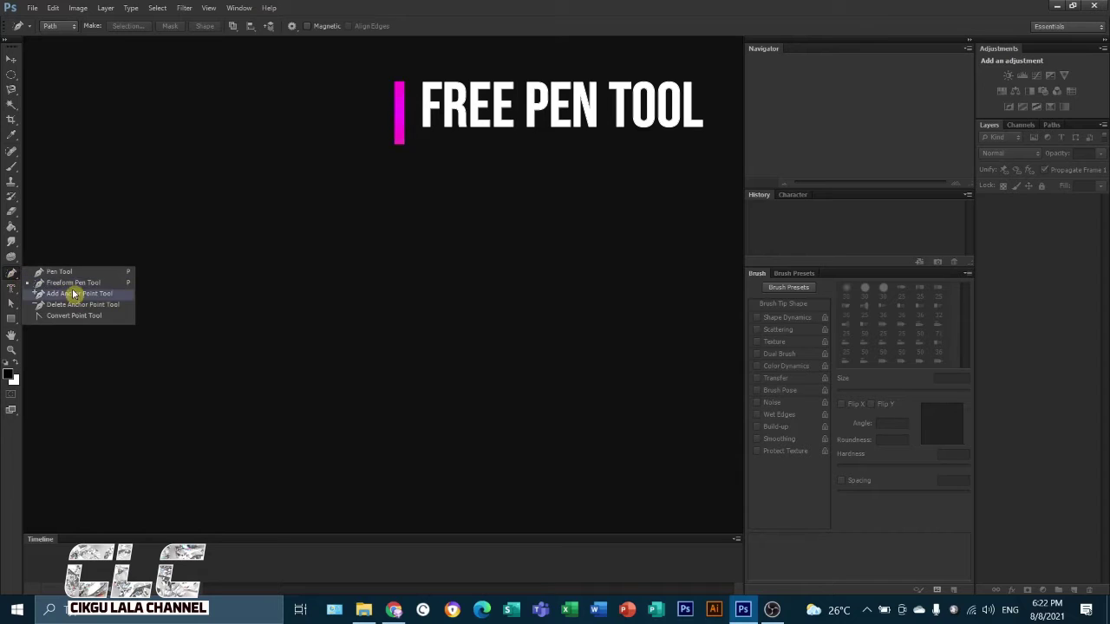
click(18, 93)
click(18, 94)
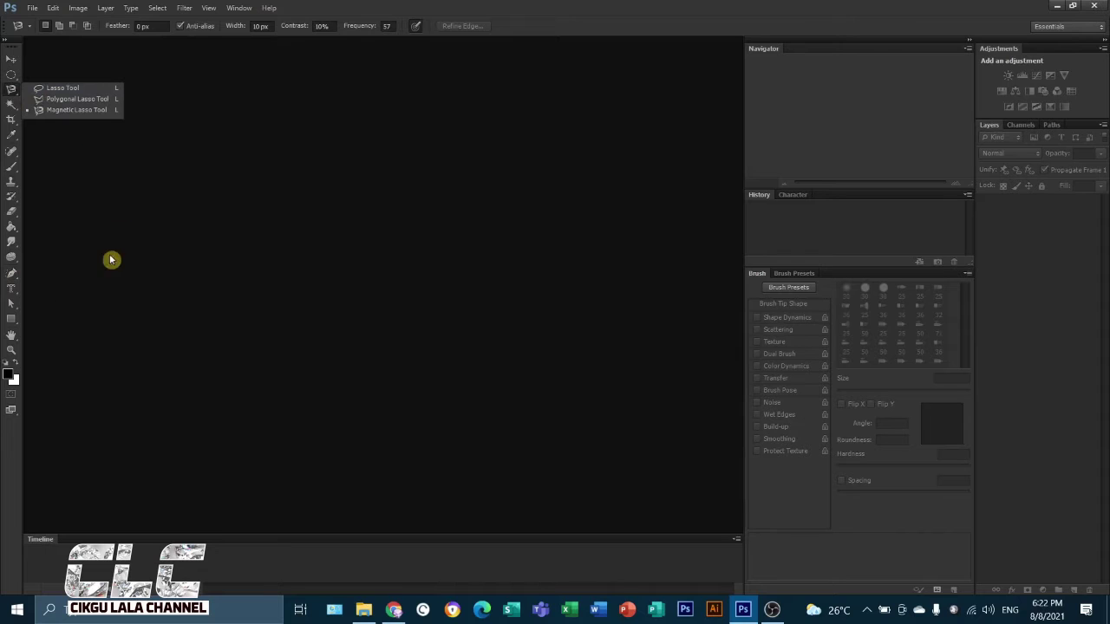
Step: Switch to the pen tools and open pf.jpg from the PEN TOOL folder
click(12, 279)
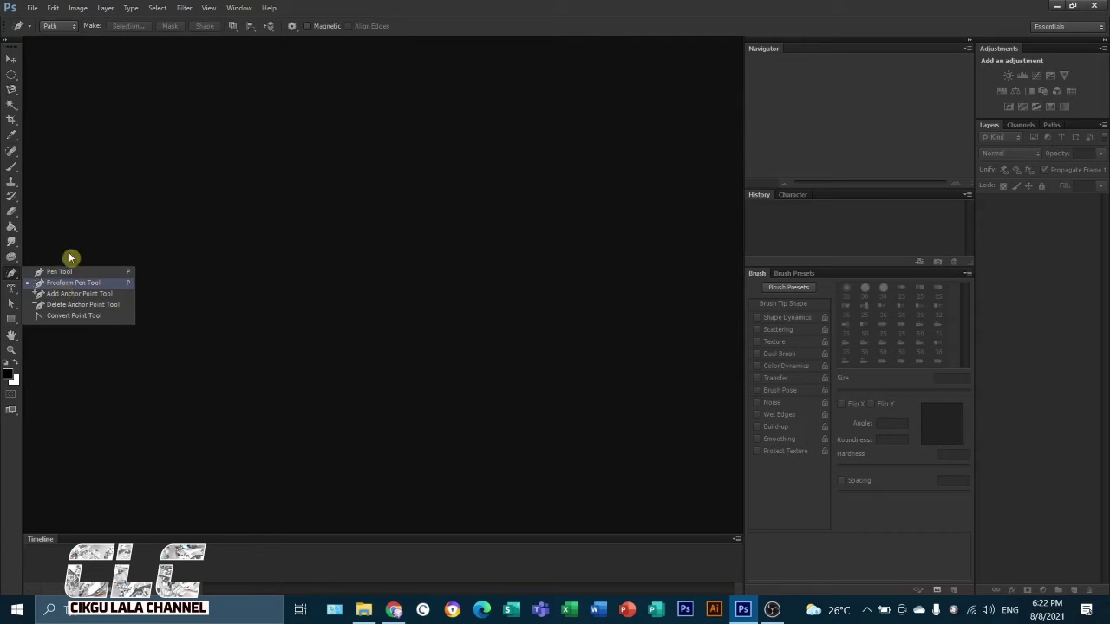
click(32, 8)
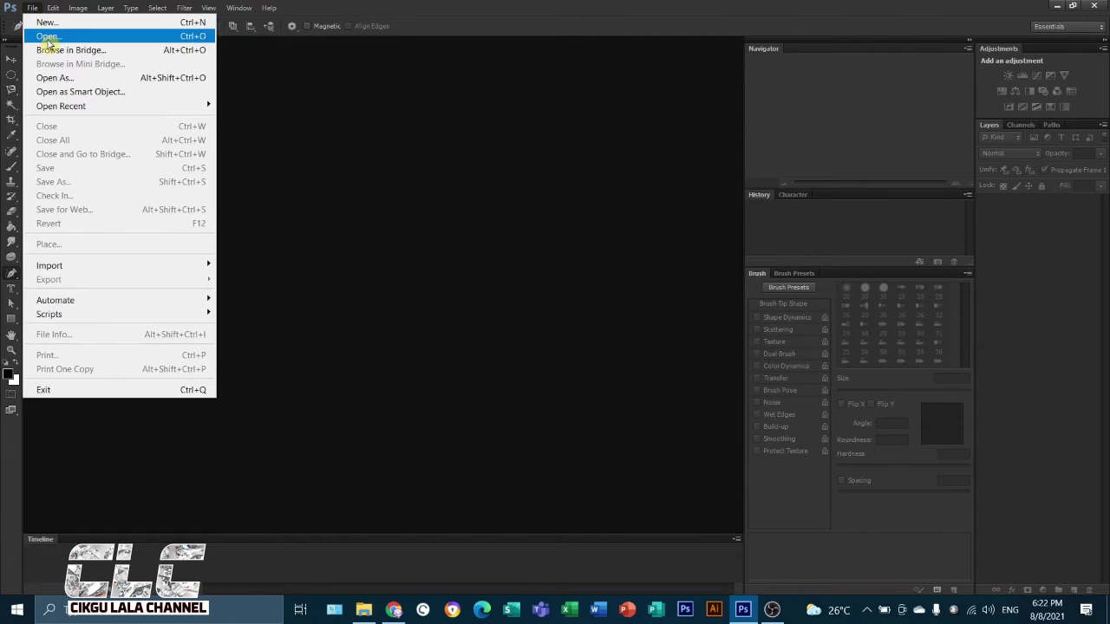
click(48, 37)
click(757, 162)
click(1024, 451)
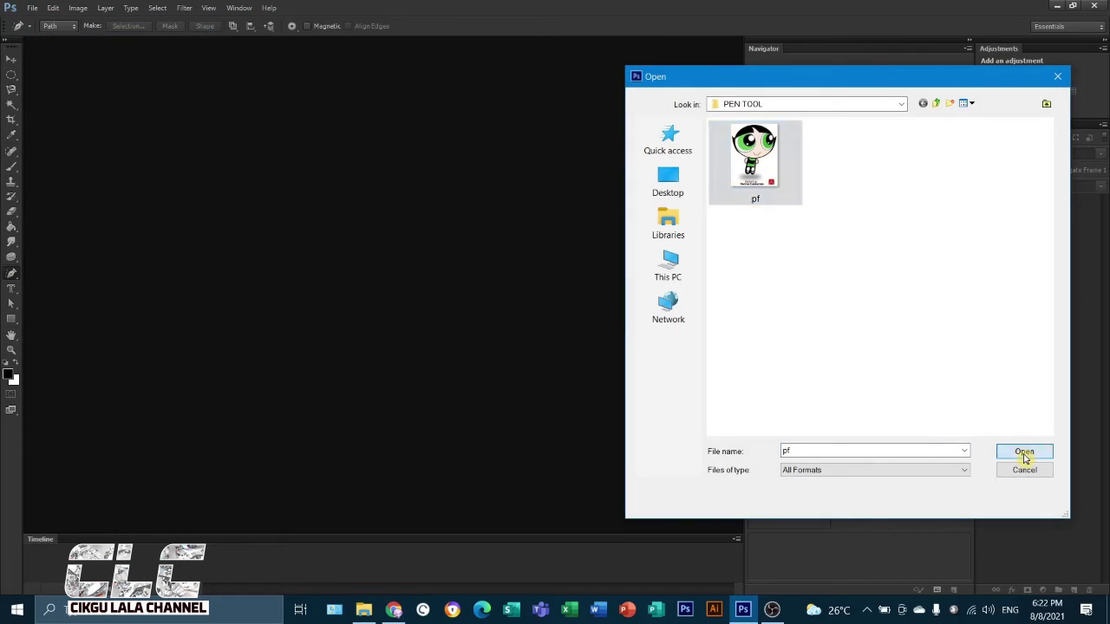
Step: Try tracing the character's face outline freehand with the Freeform Pen Tool from the chin up to the hair tip
right_click(18, 276)
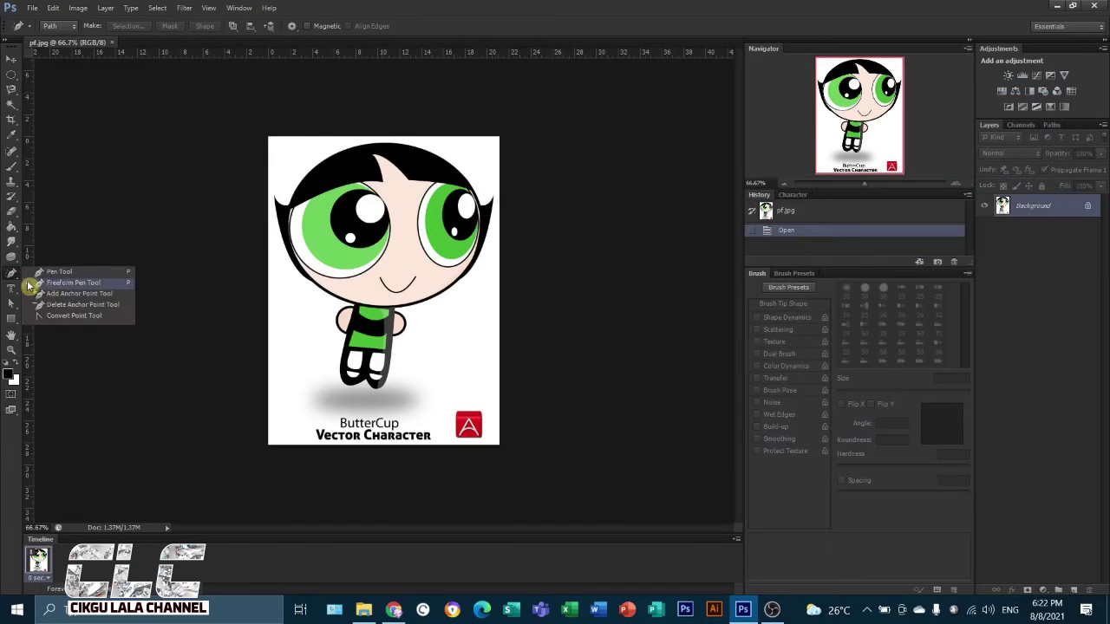
click(61, 282)
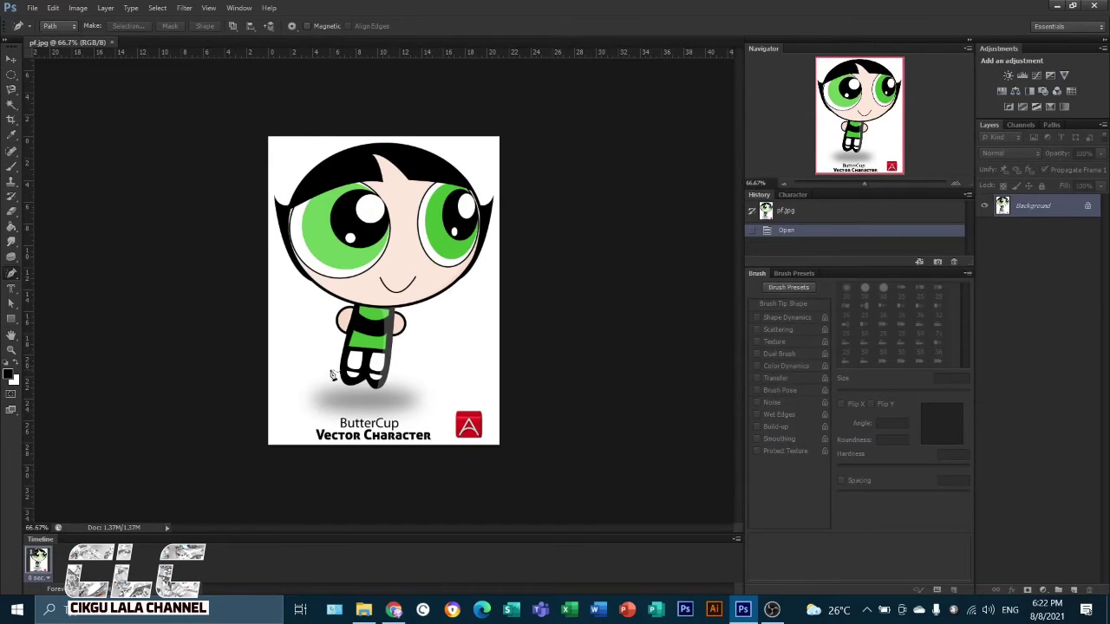
scroll(342, 366, up, 6)
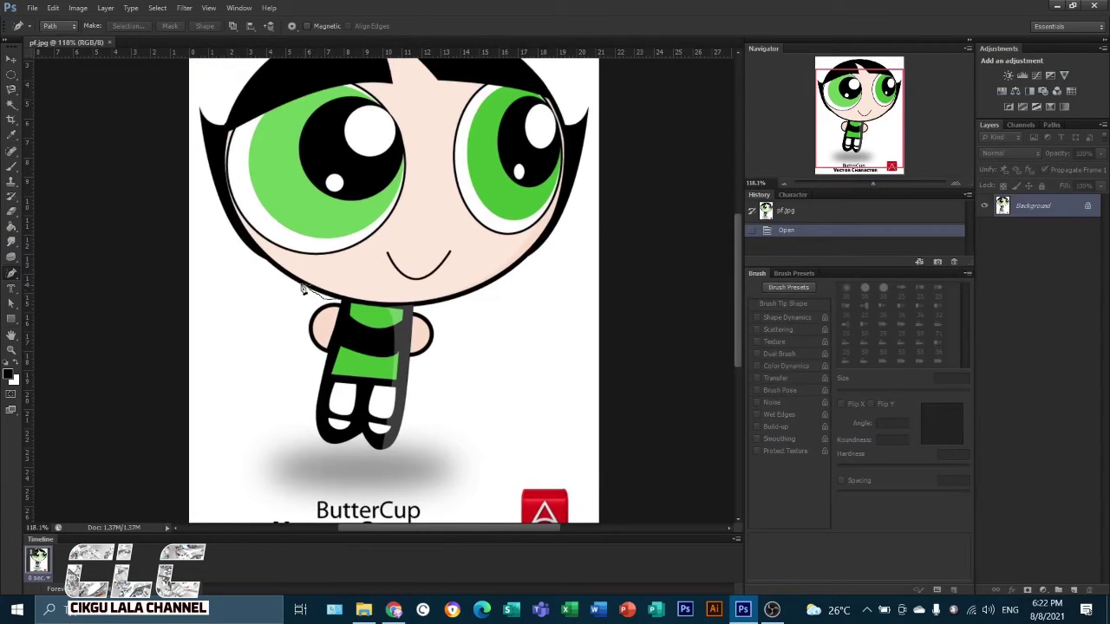
drag(293, 280, 245, 245)
drag(223, 204, 211, 176)
drag(203, 116, 204, 114)
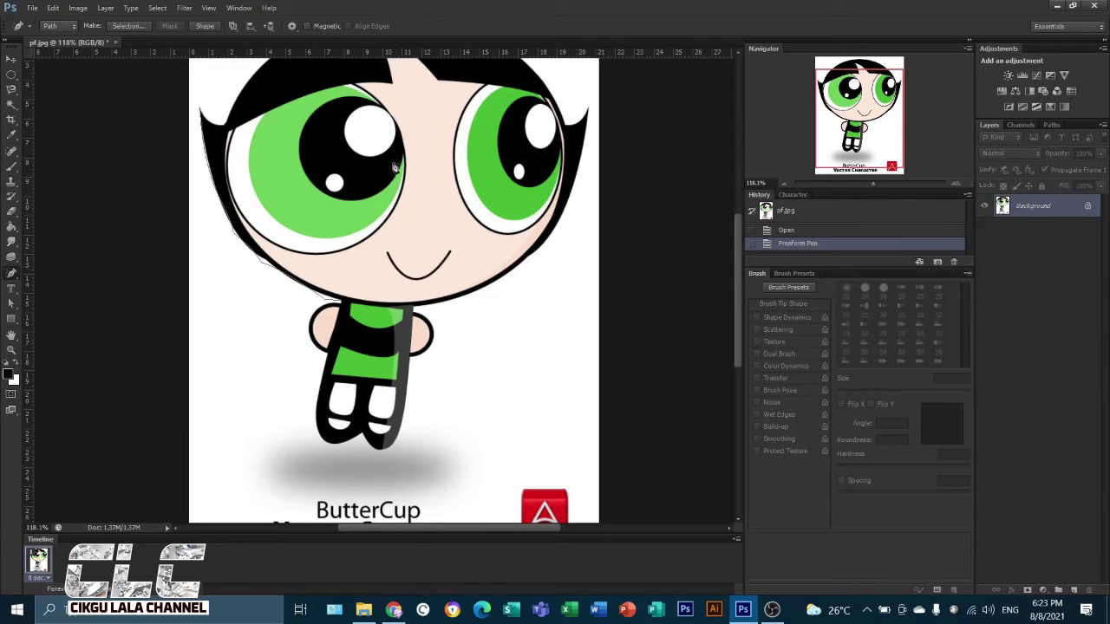
click(785, 230)
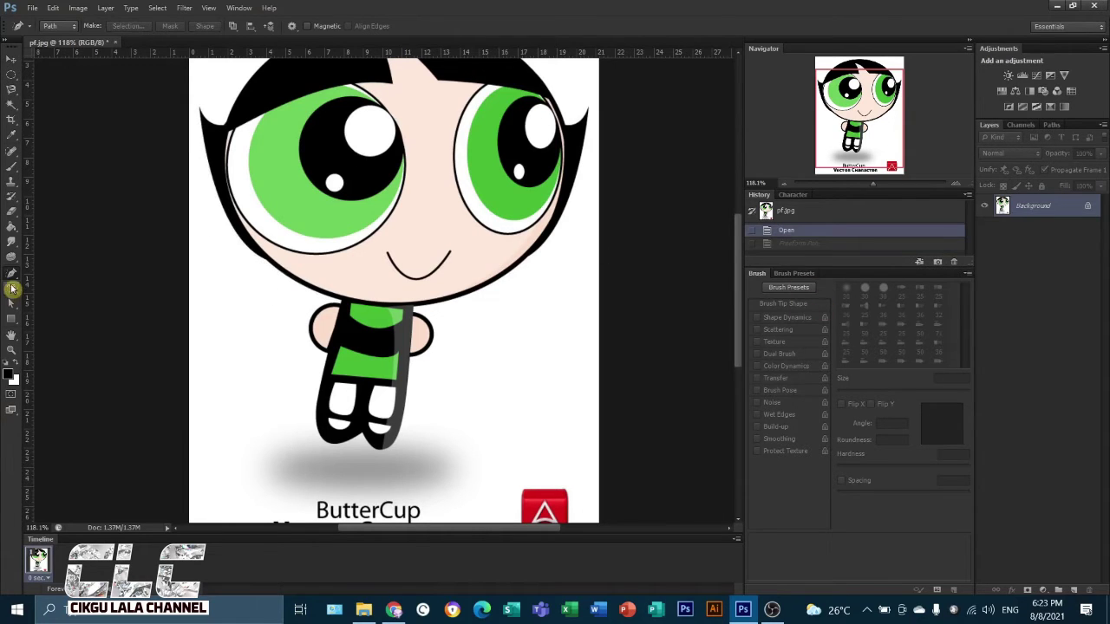
Step: Select the Add Anchor Point Tool and show the pen tool variants
right_click(11, 274)
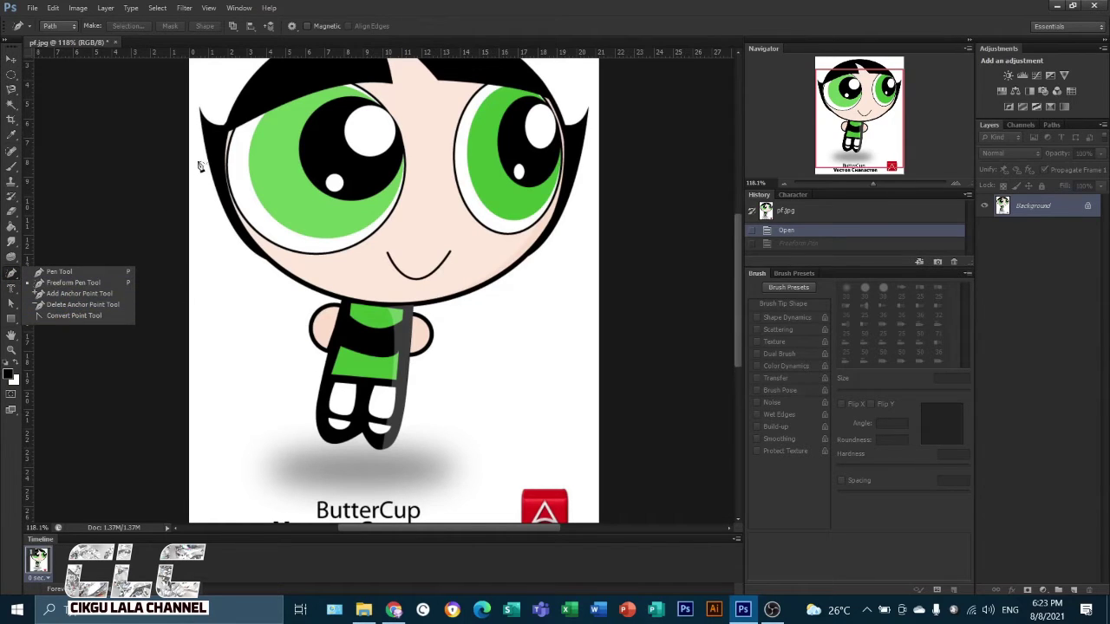
click(48, 297)
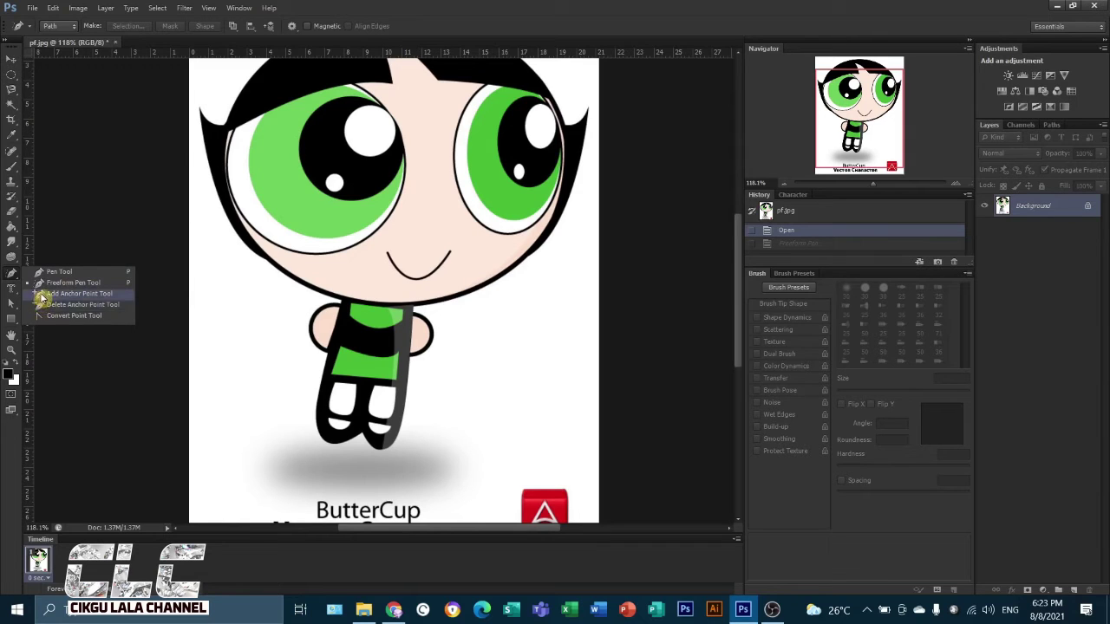
click(10, 274)
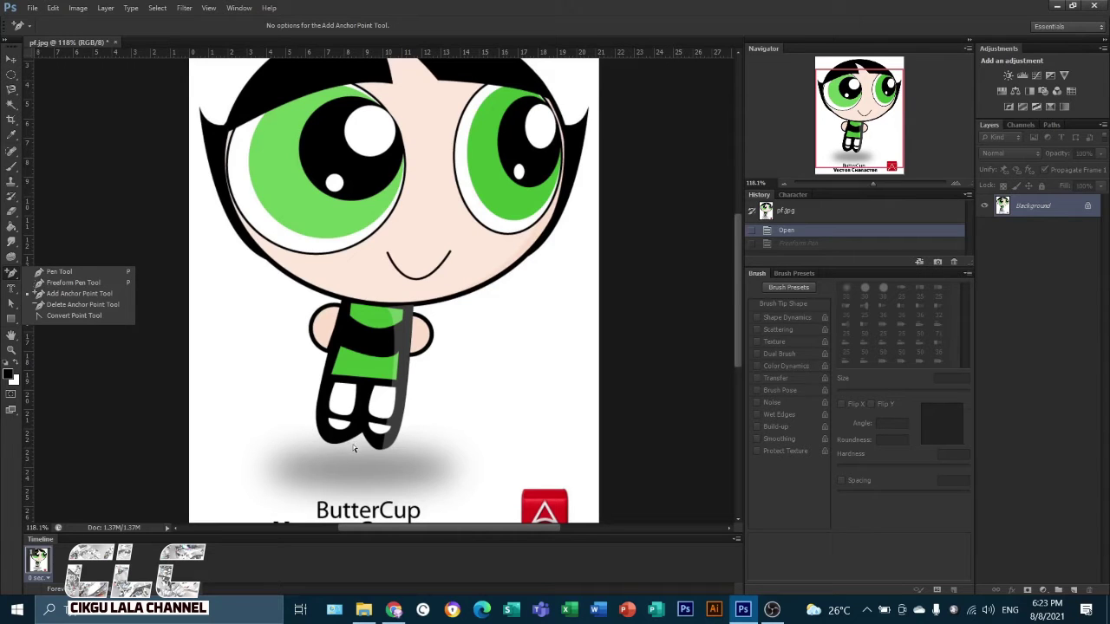
click(11, 278)
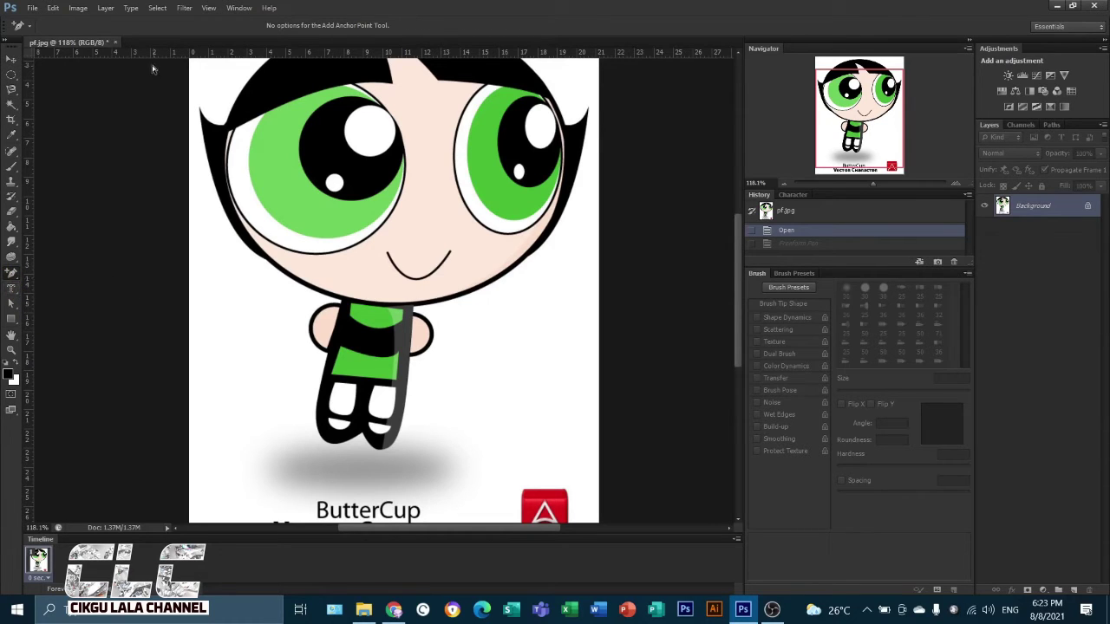
Step: Close pf.jpg without saving the changes
click(114, 43)
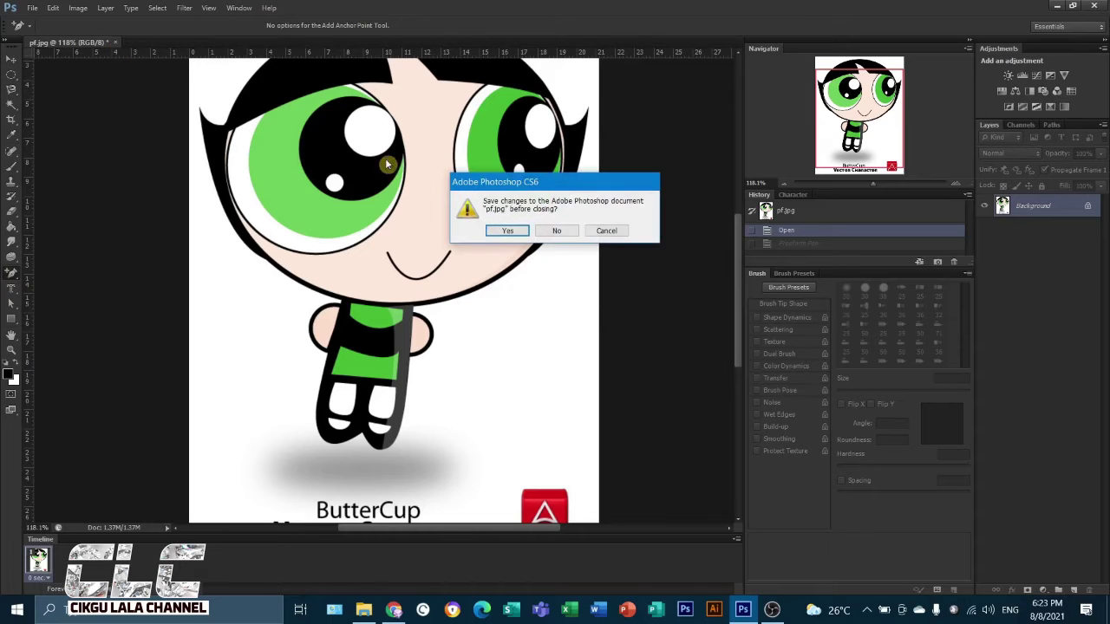
click(550, 229)
Step: Show the type tool variants and create a new A4 document, 210 × 297 mm, 300 pixels/inch, RGB, with a white background
click(12, 288)
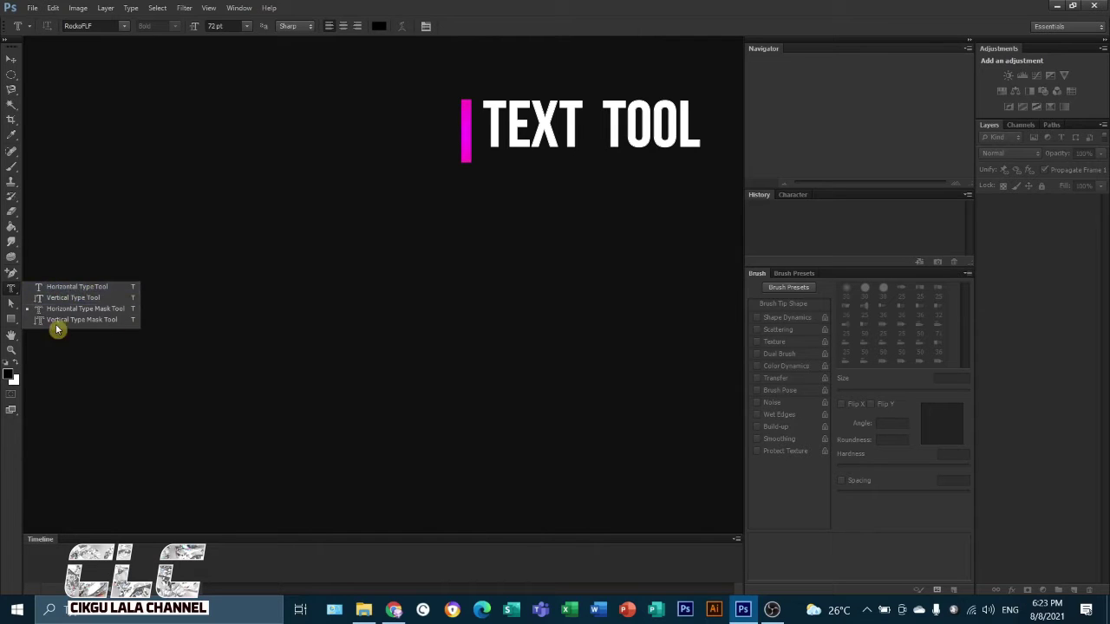
click(29, 8)
click(34, 22)
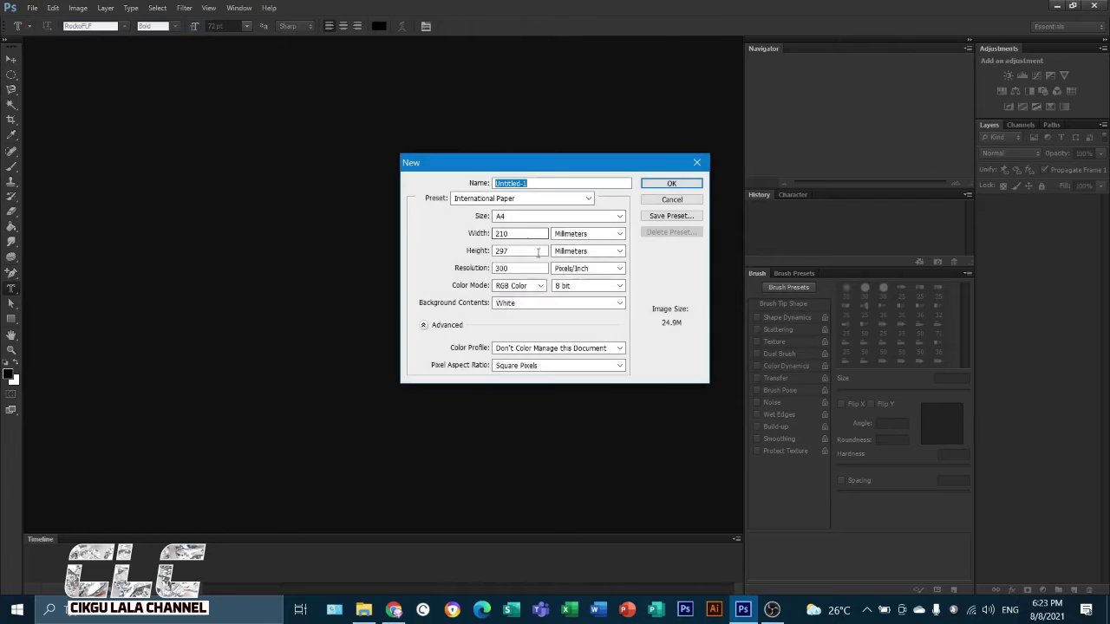
click(672, 184)
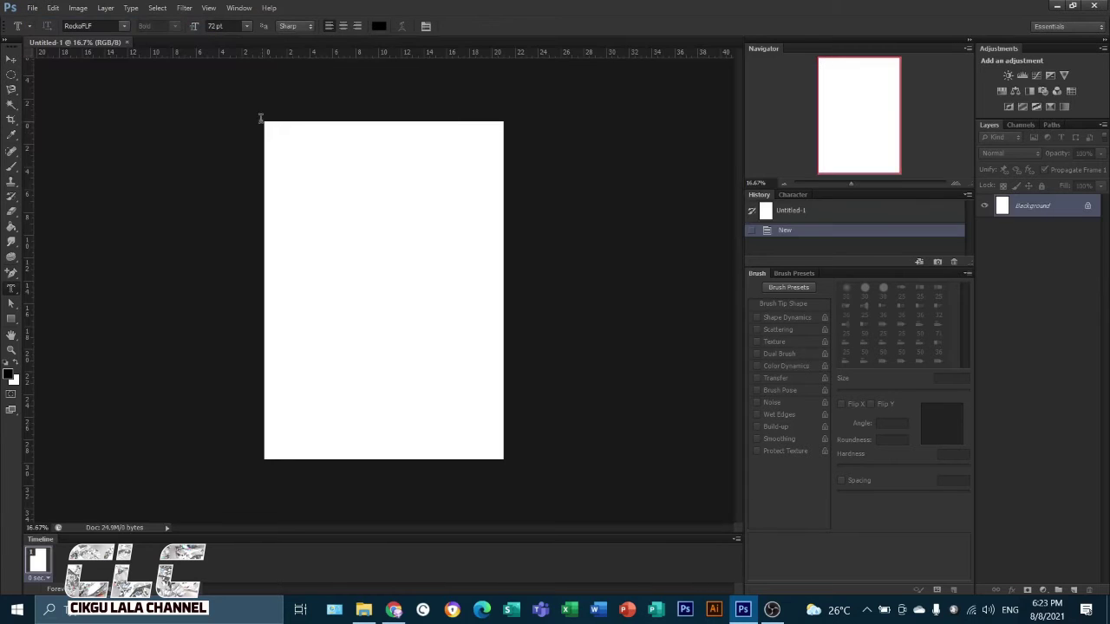
Step: Rotate the blank canvas 90° clockwise into landscape orientation
click(78, 8)
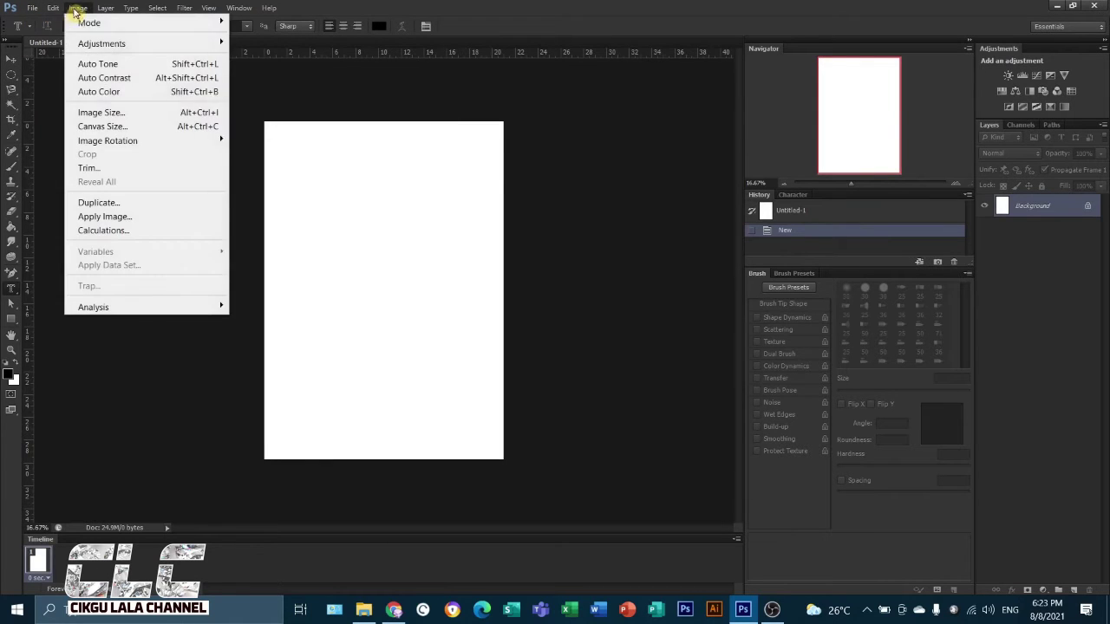
mouse_move(139, 143)
click(260, 154)
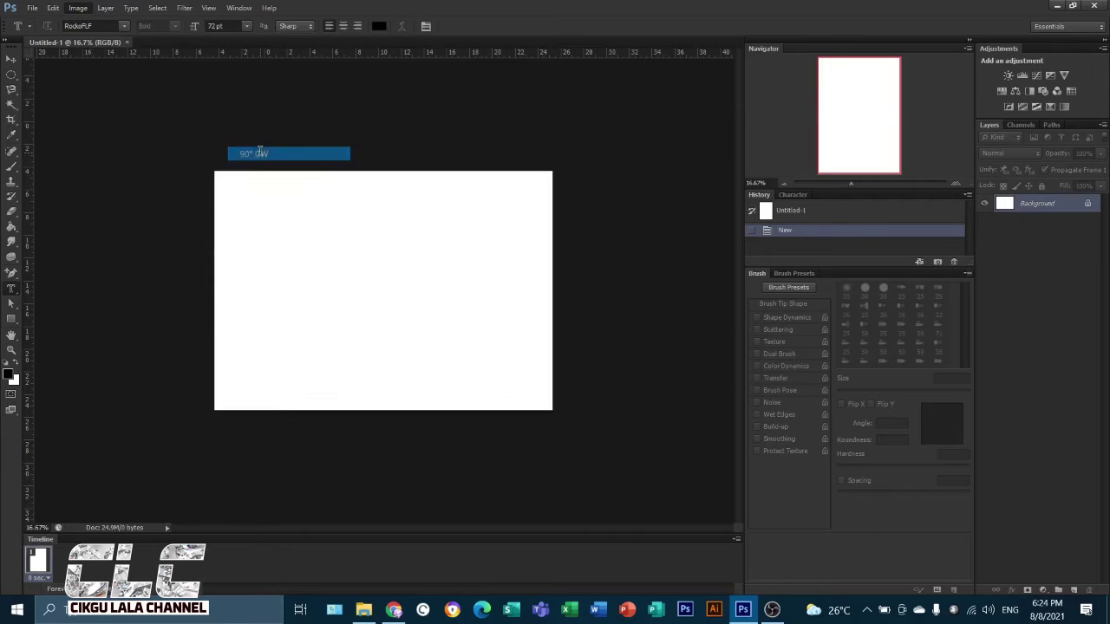
Step: Choose the Horizontal Type Tool and set its text color to red, f50707
right_click(13, 292)
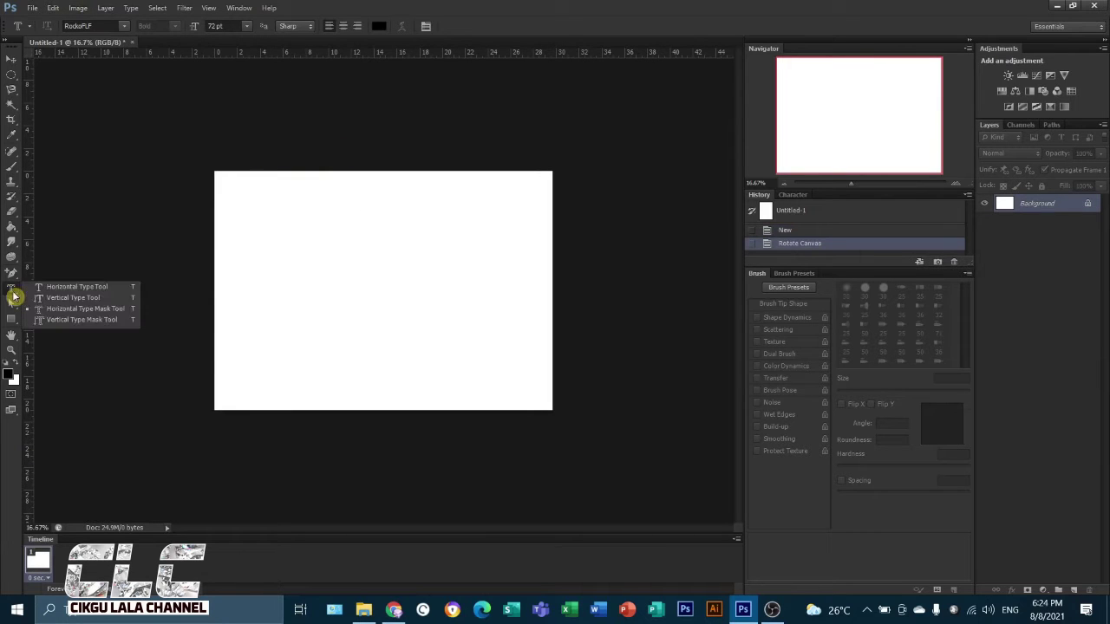
click(31, 290)
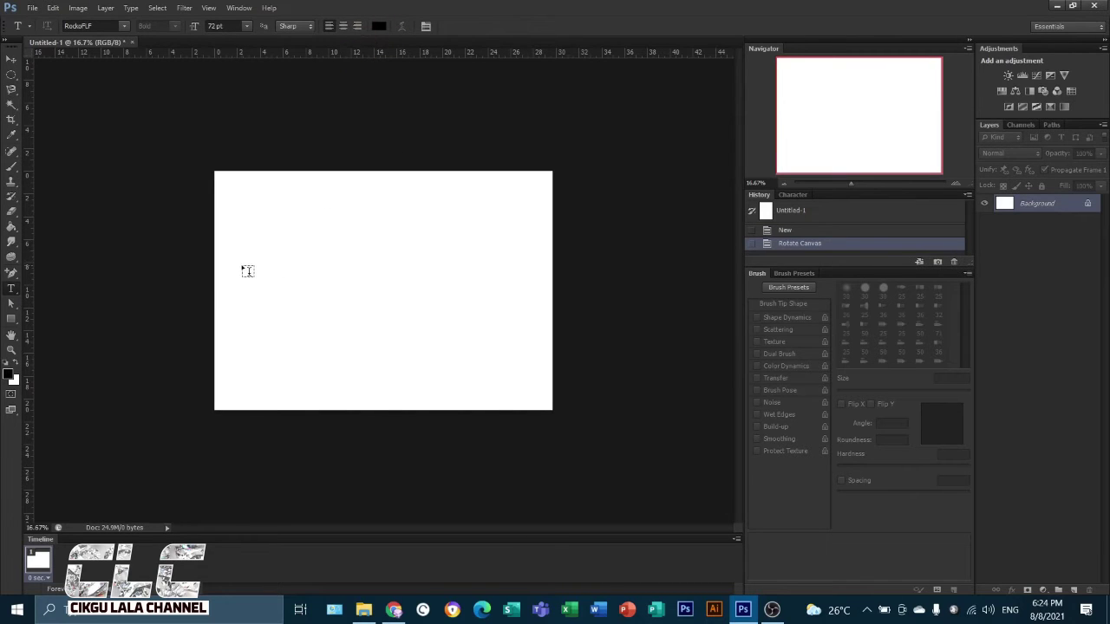
click(379, 26)
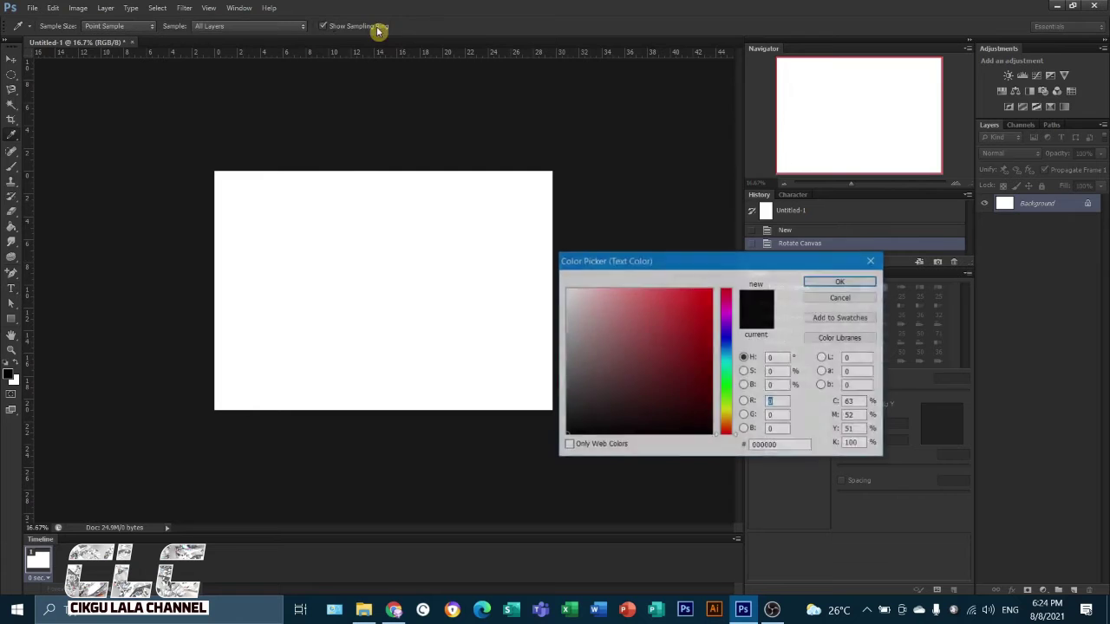
click(707, 294)
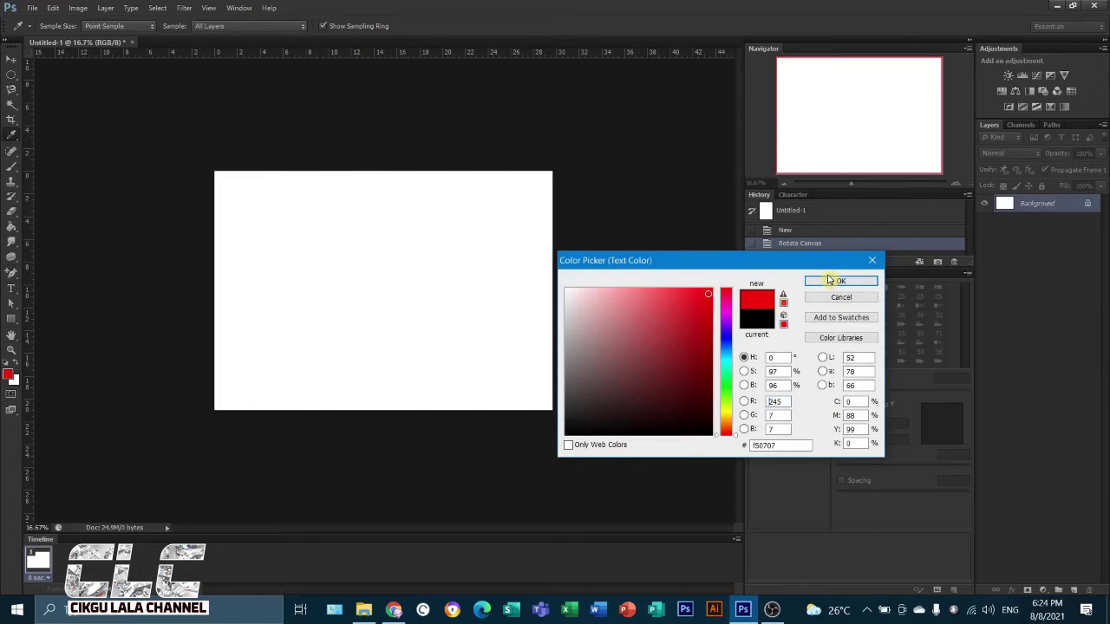
click(837, 281)
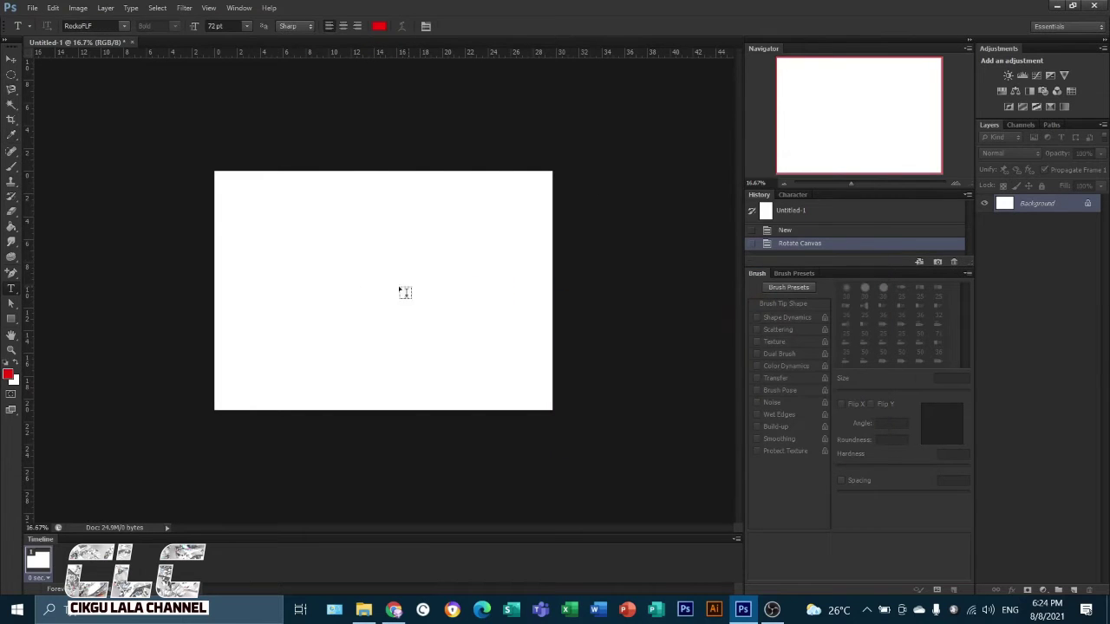
Step: Enter the text "Cikgu Lala Channel" on the upper half of the page
click(262, 279)
text(c)
key(BackSpace)
text(Cikgu La)
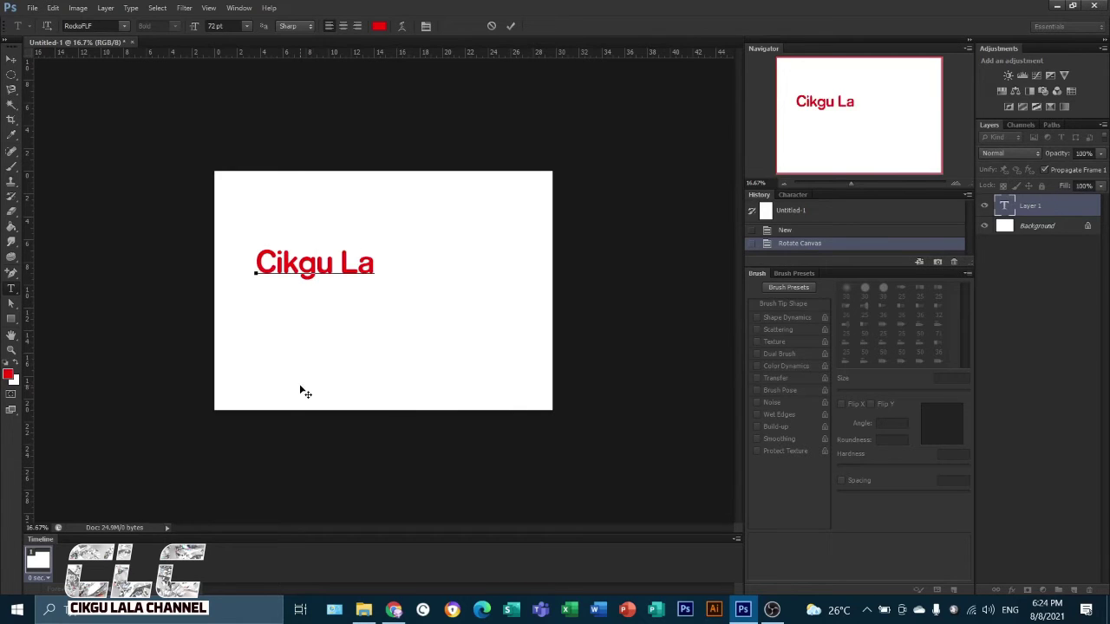
text(la Cham)
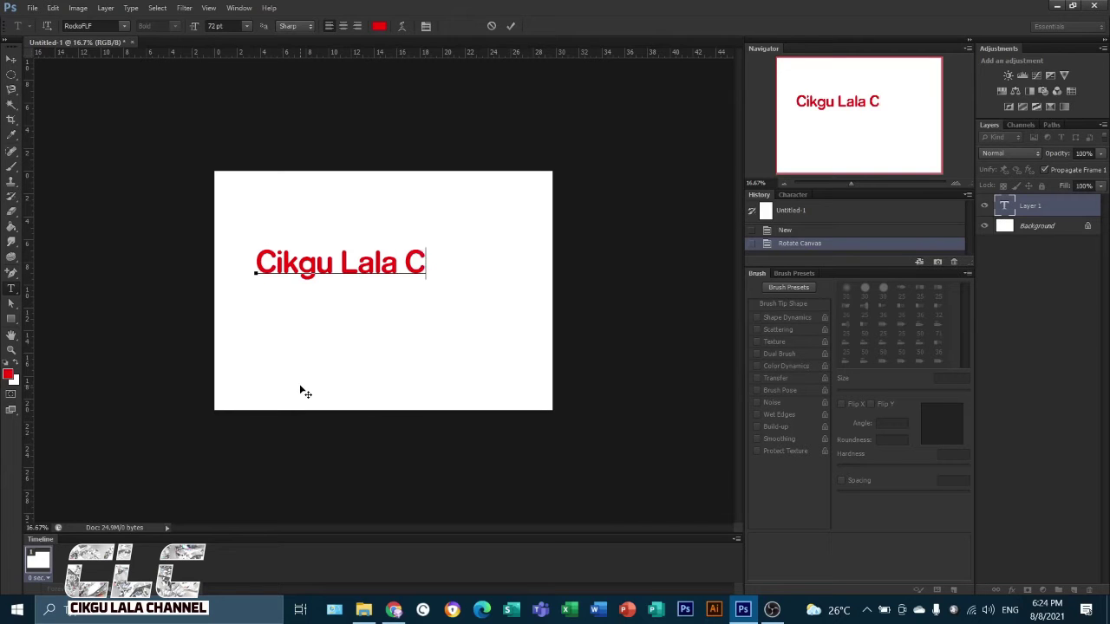
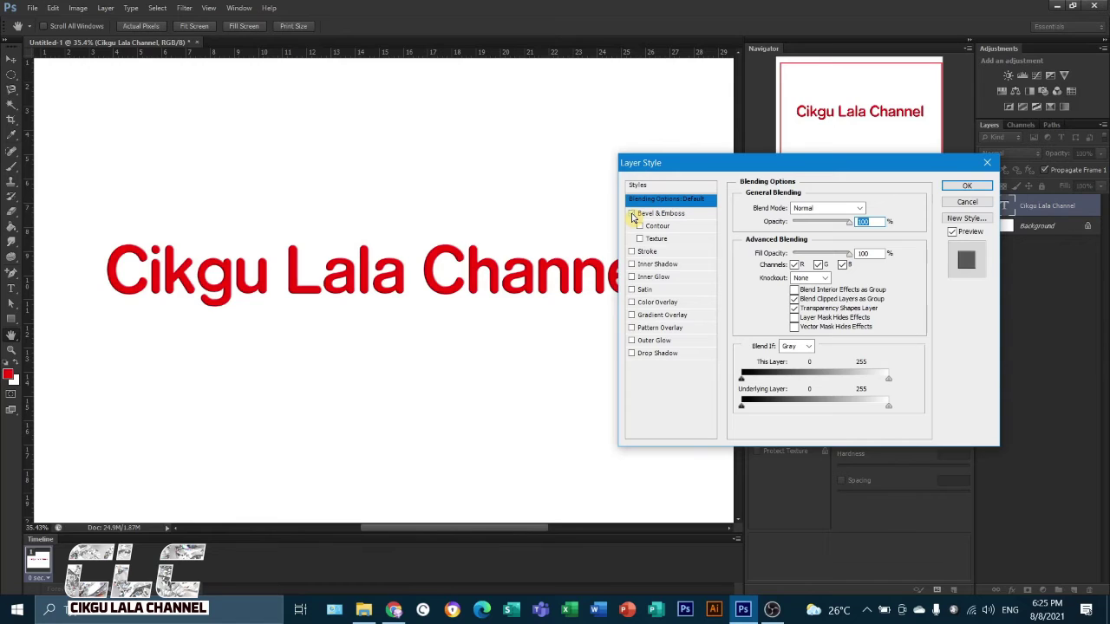
Step: Enable Bevel & Emboss on the text layer and compare the Pillow Emboss and Stroke Emboss styles, settling on Outer Bevel
click(662, 215)
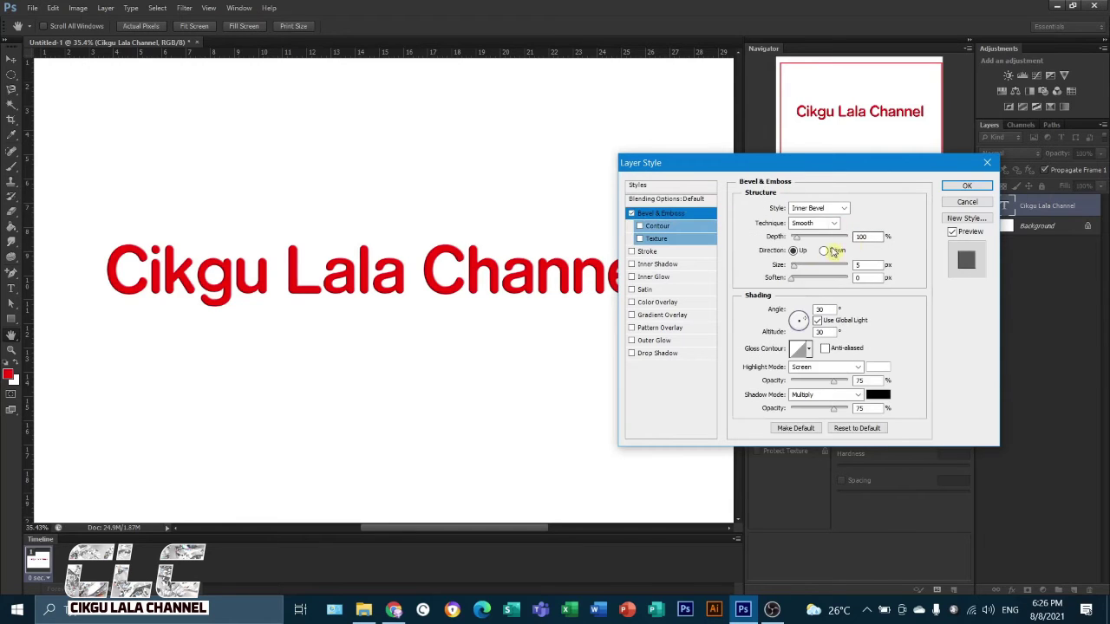
click(837, 209)
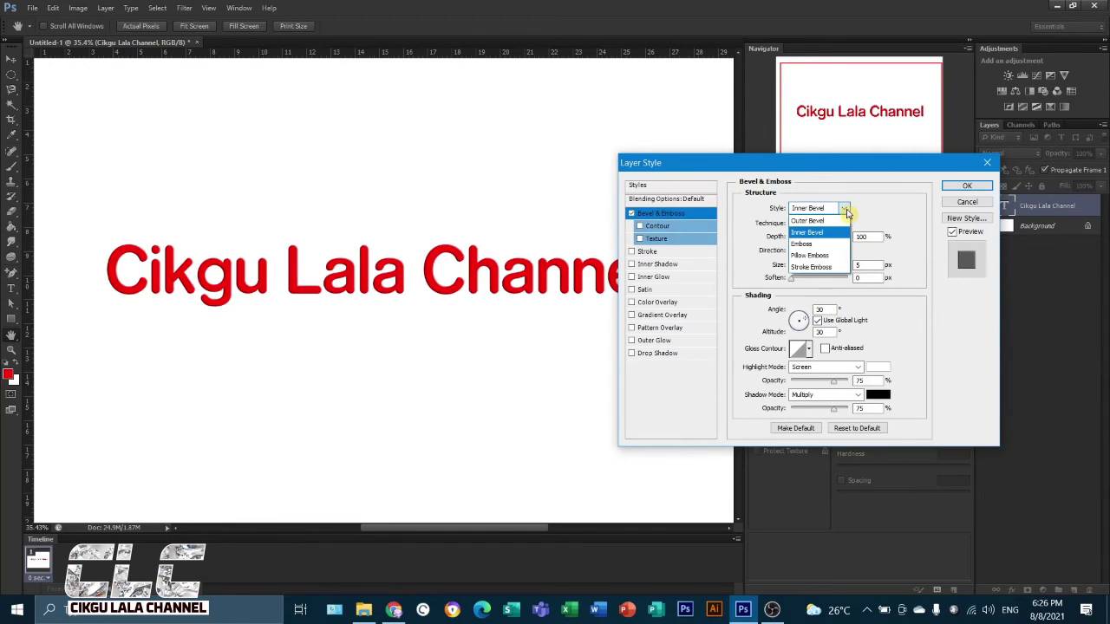
click(837, 222)
click(839, 210)
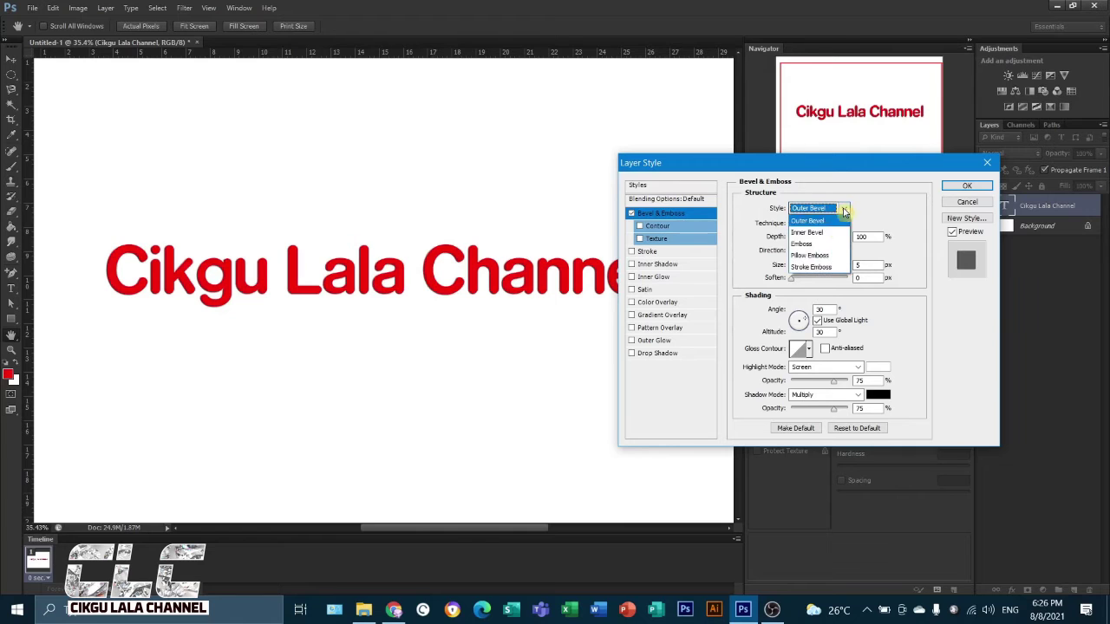
click(835, 253)
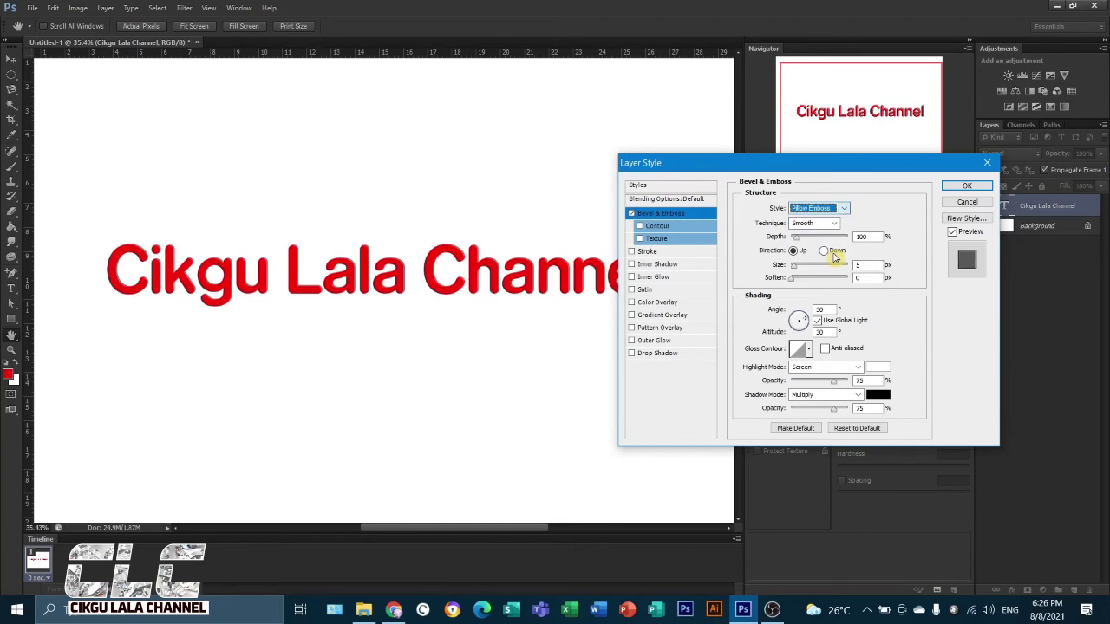
click(841, 209)
click(836, 267)
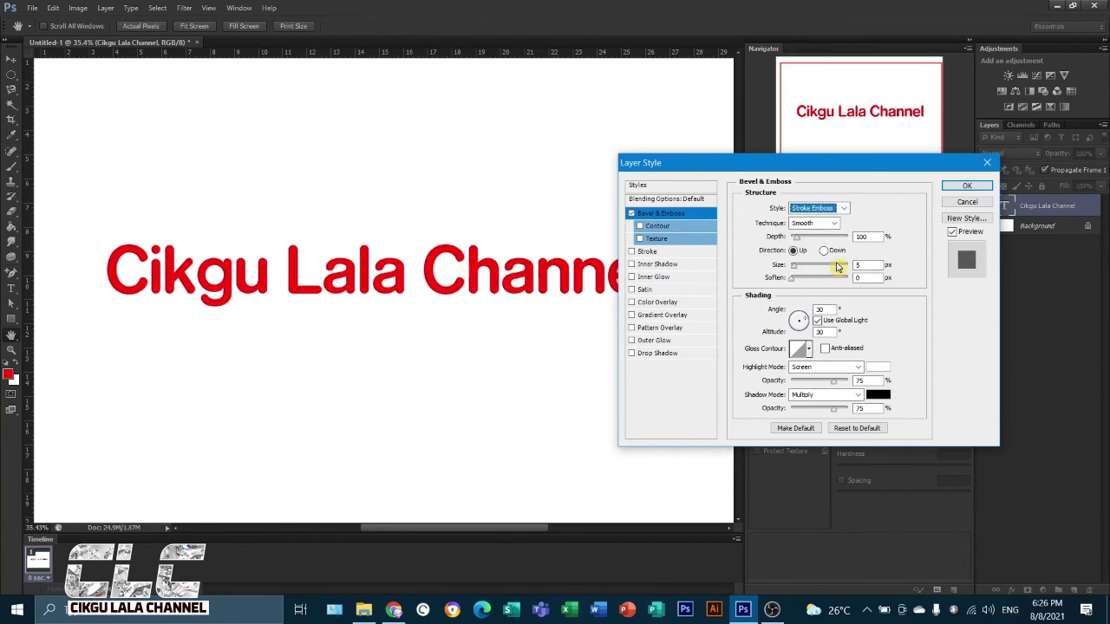
click(842, 210)
click(840, 223)
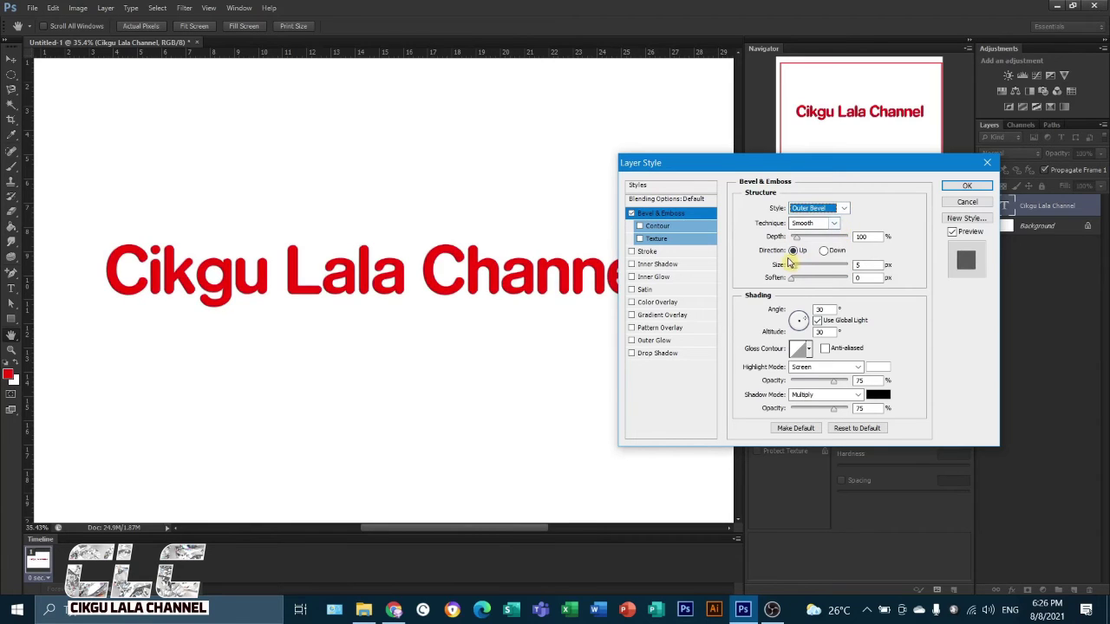
Step: Set the bevel size to 10 px and compare gloss contours, settling on the three-peaked shape
mouse_move(796, 274)
mouse_down()
mouse_move(810, 272)
mouse_move(798, 268)
mouse_up()
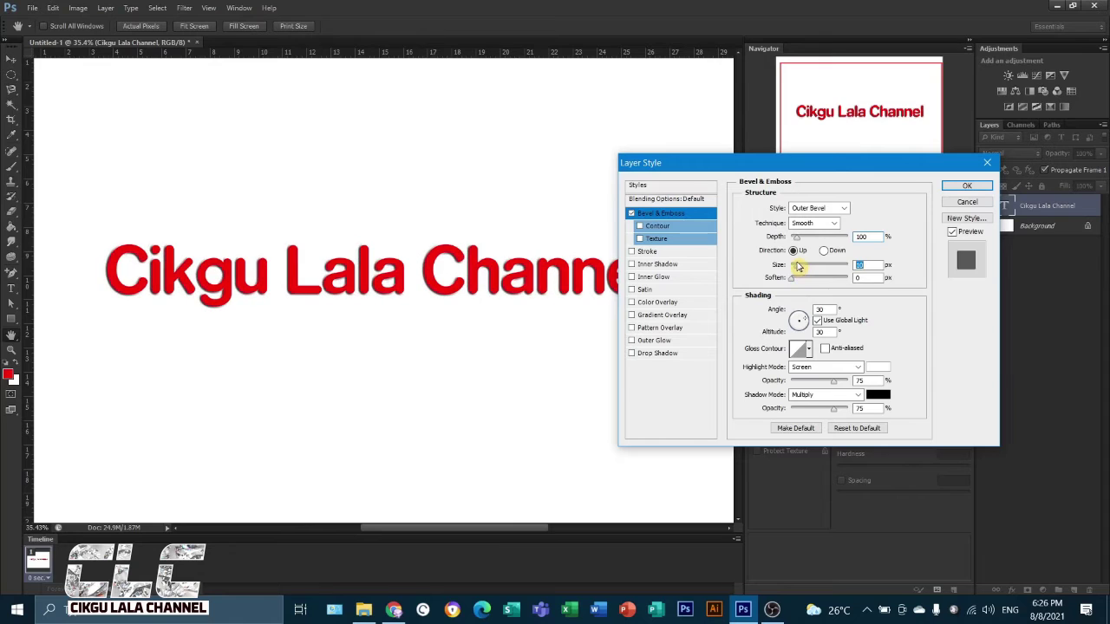
click(810, 349)
click(797, 378)
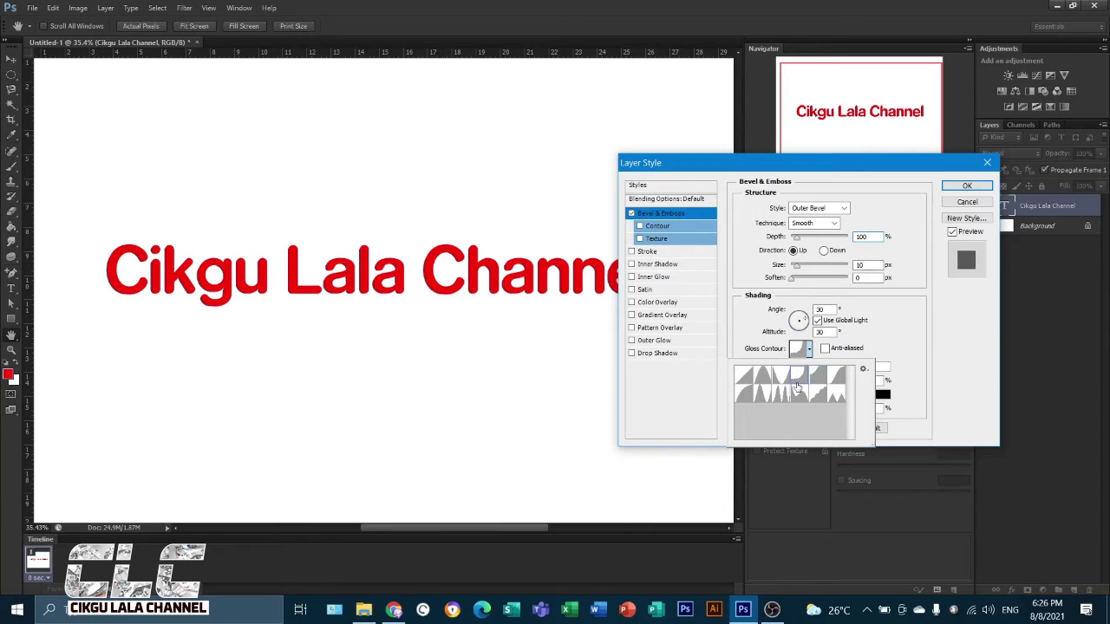
click(744, 379)
click(764, 379)
click(785, 378)
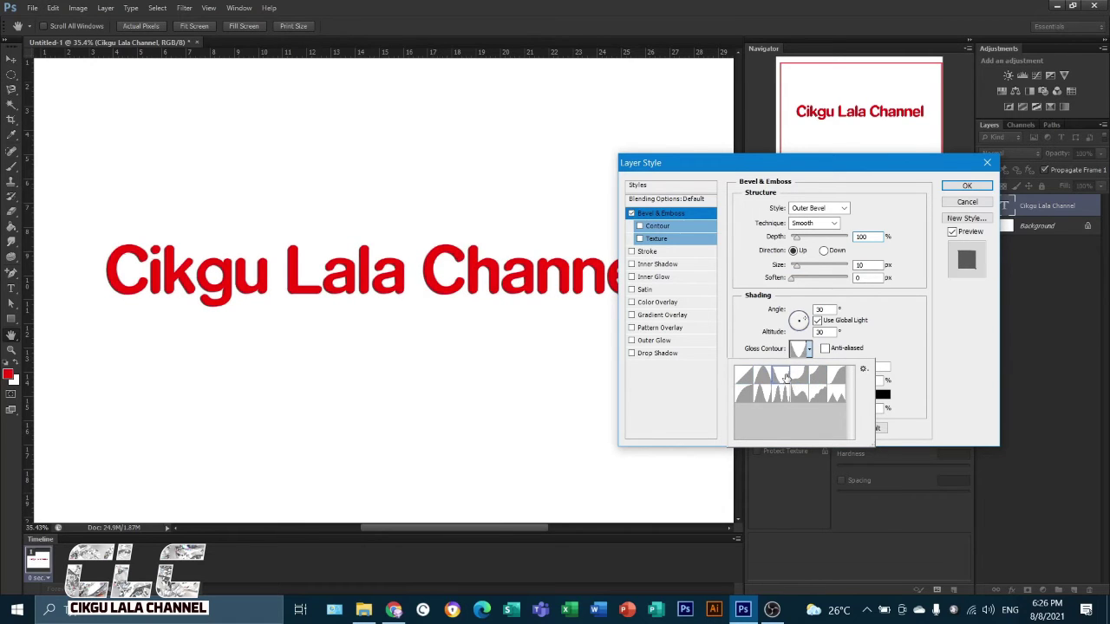
click(781, 395)
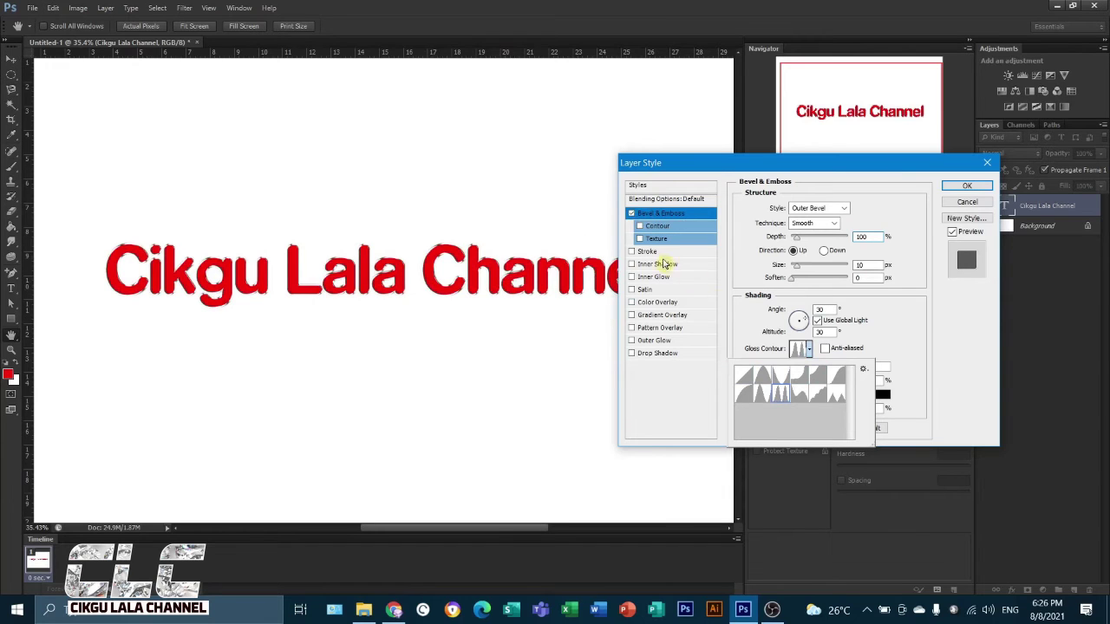
Step: Enable the Stroke effect on the text, color it violet, and set its size to 13 px
click(634, 256)
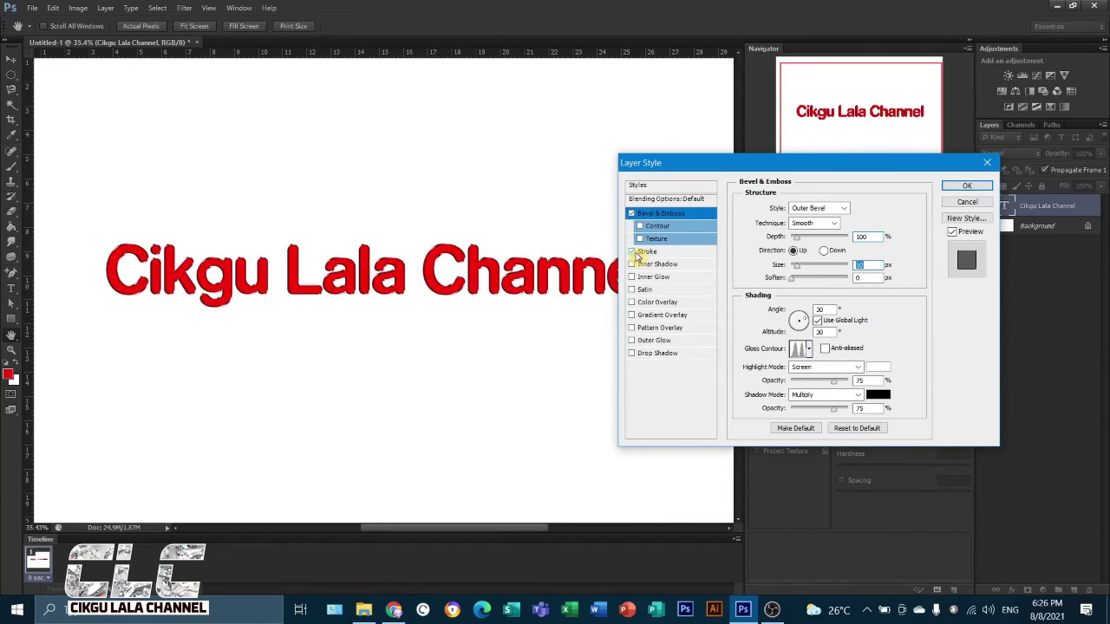
click(633, 252)
click(647, 252)
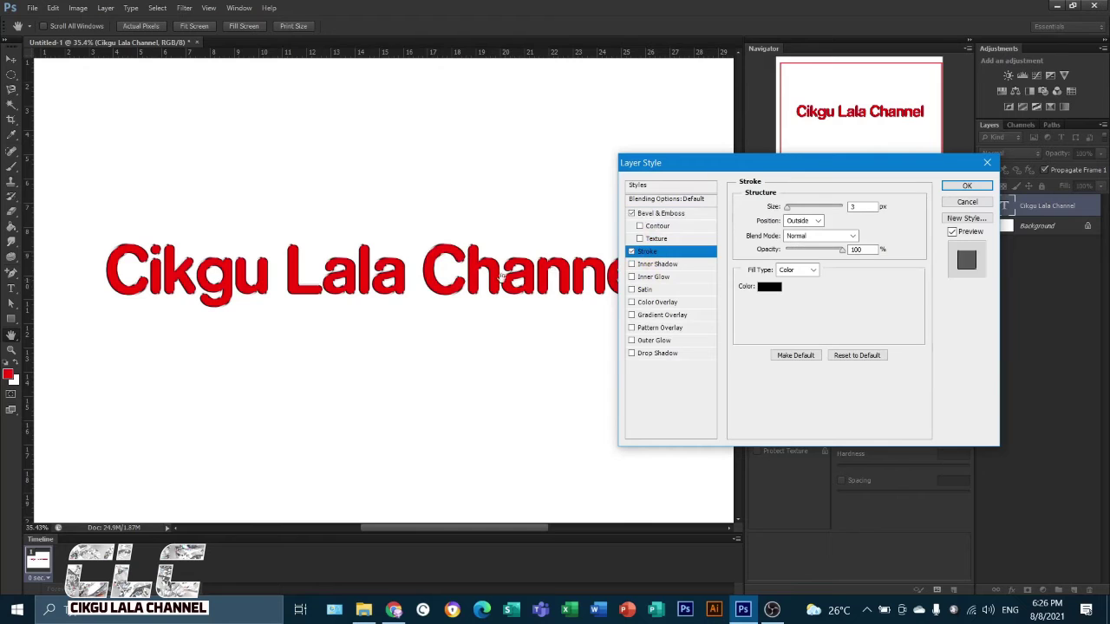
click(770, 287)
mouse_move(657, 373)
mouse_down()
mouse_move(651, 411)
mouse_move(585, 404)
mouse_move(706, 327)
mouse_up()
click(725, 331)
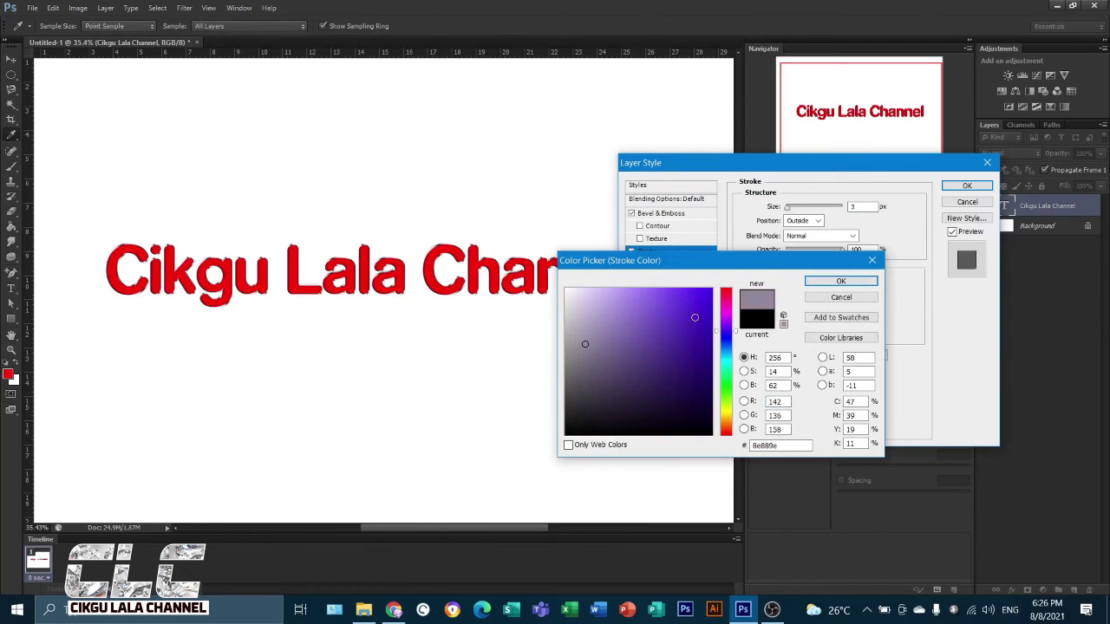
click(684, 309)
click(680, 365)
click(646, 314)
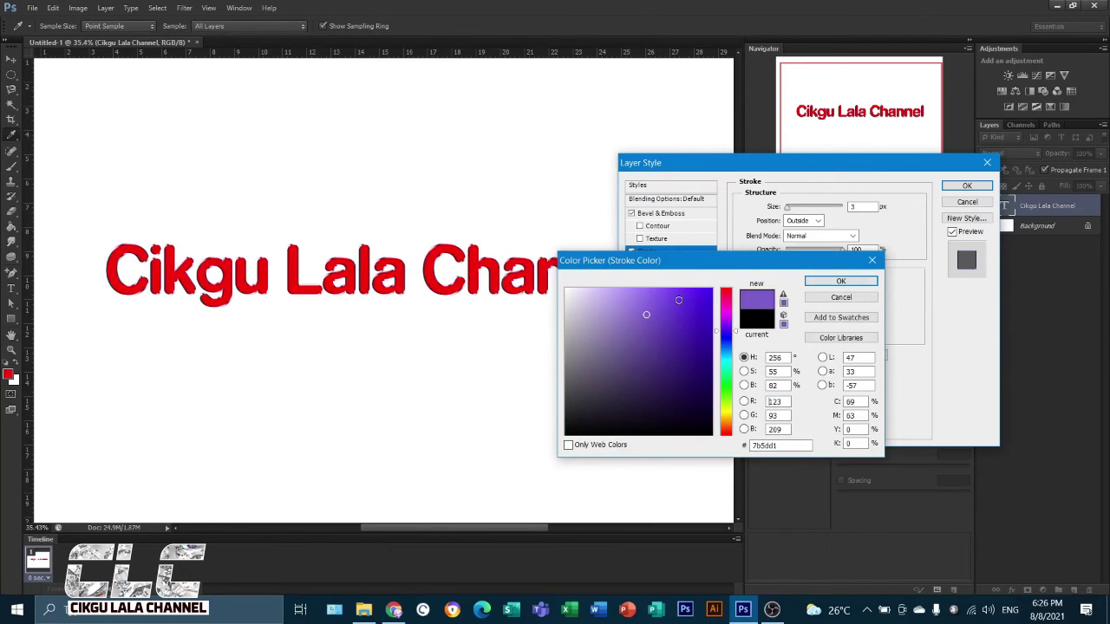
click(840, 282)
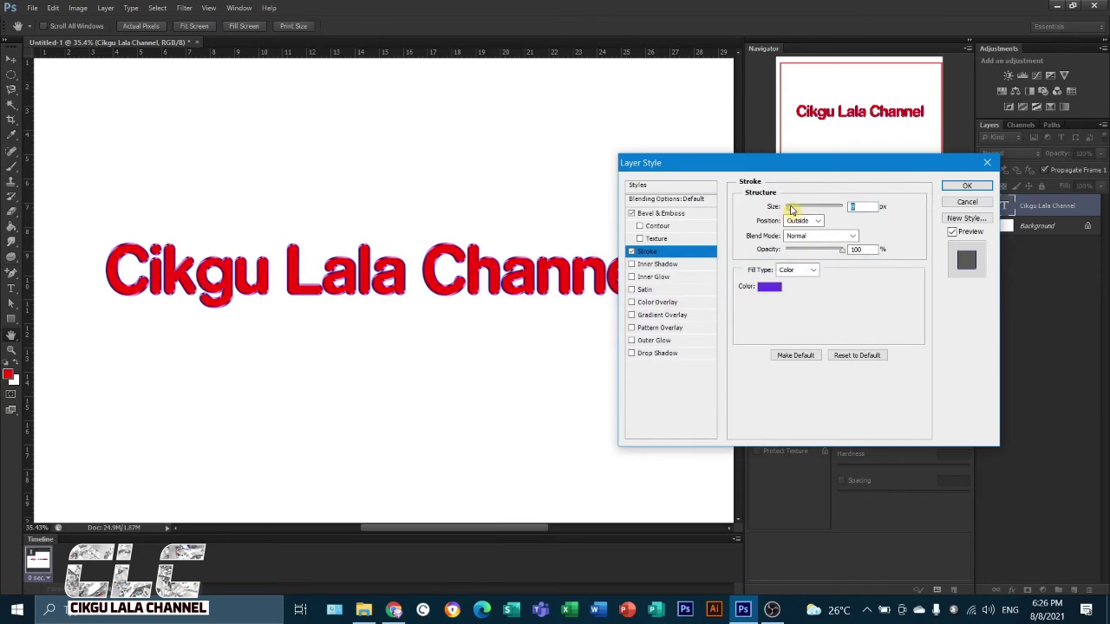
drag(791, 209, 793, 209)
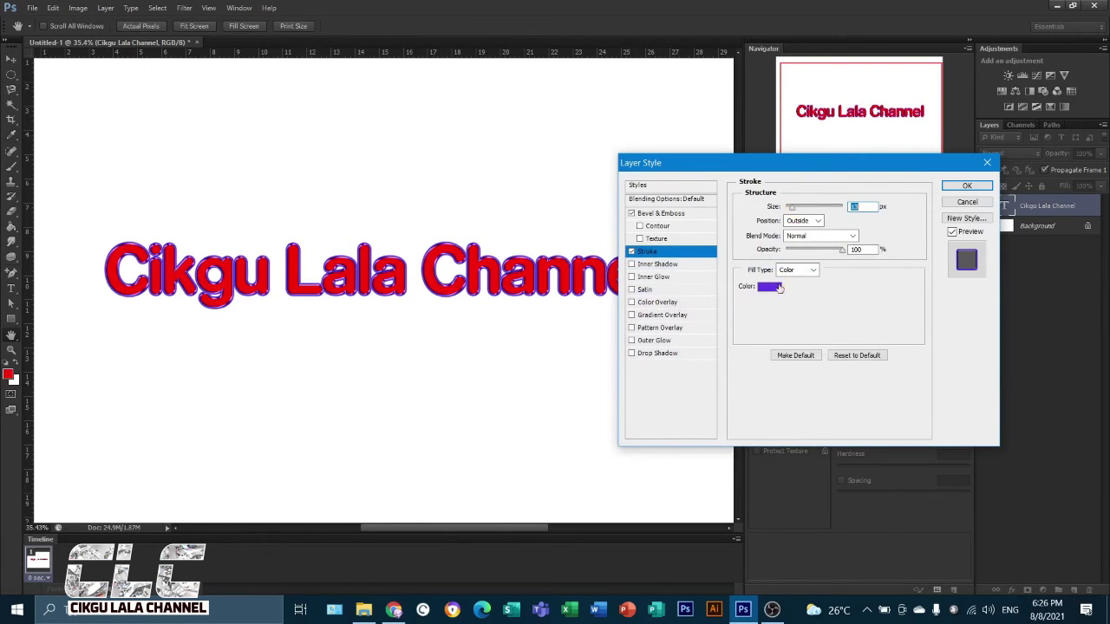
Step: Change the stroke's fill type to Gradient and apply a metallic gold-brown preset, keeping the size at 13 px
click(812, 274)
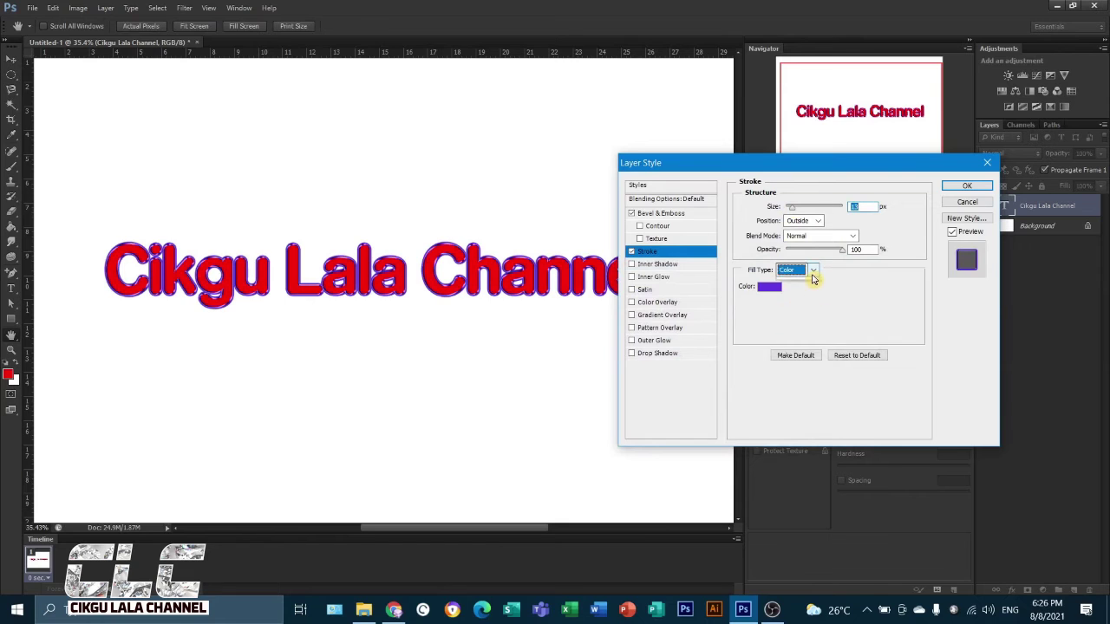
click(802, 298)
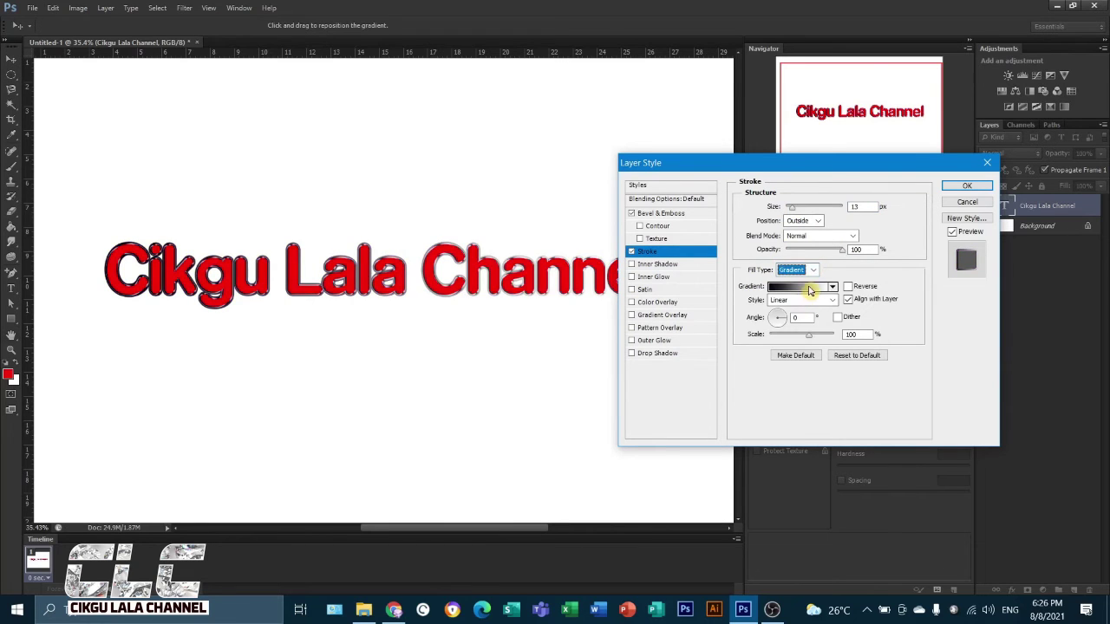
click(809, 289)
scroll(895, 223, down, 2)
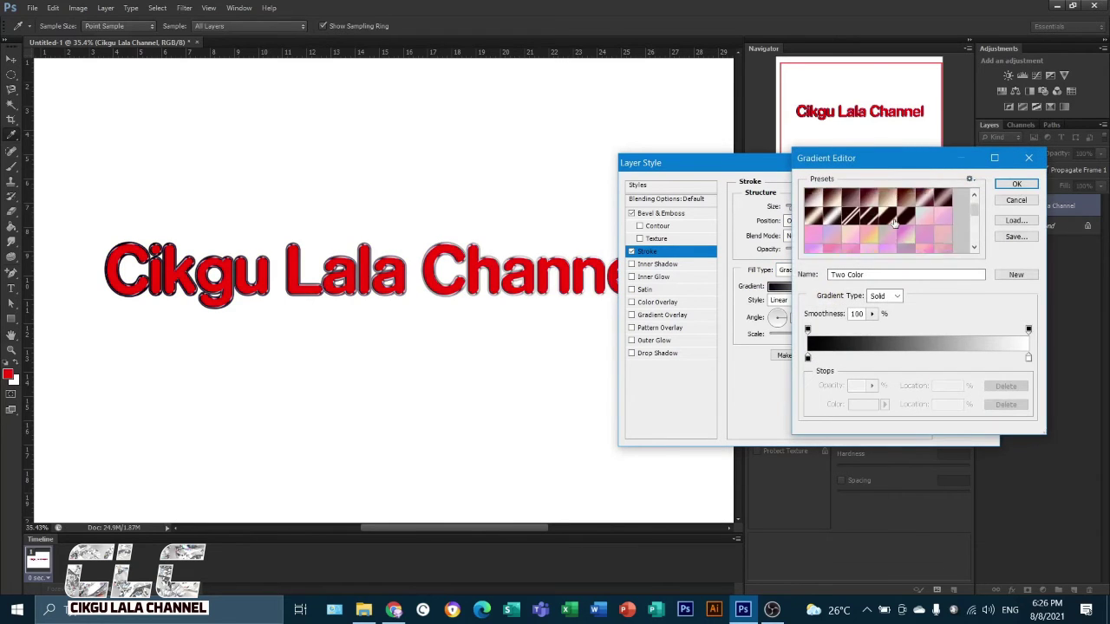
scroll(895, 224, down, 3)
click(894, 224)
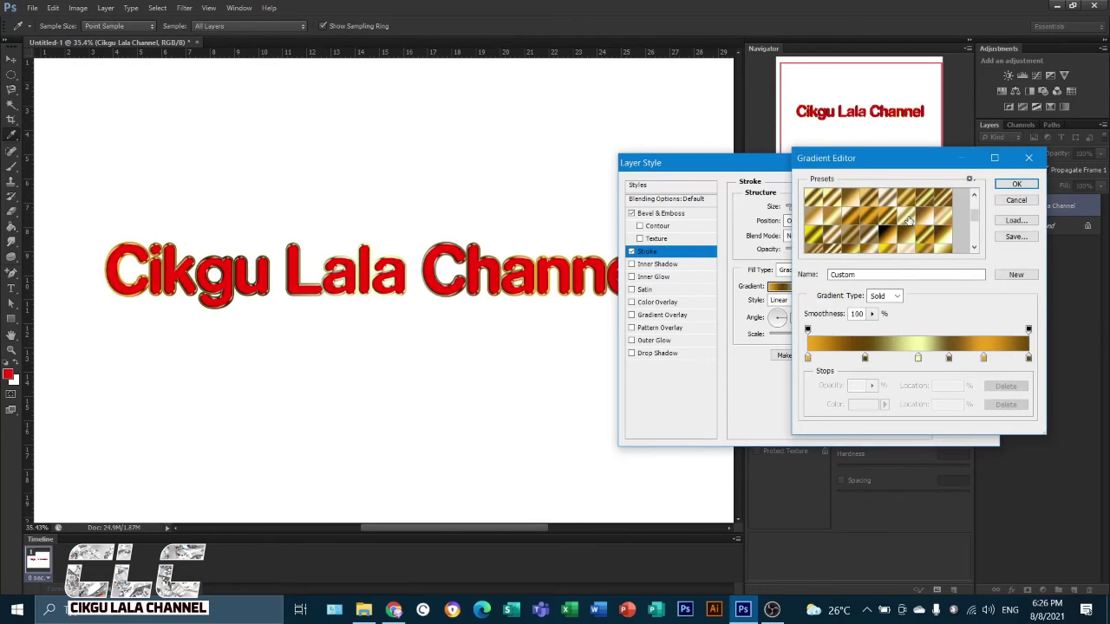
click(1020, 185)
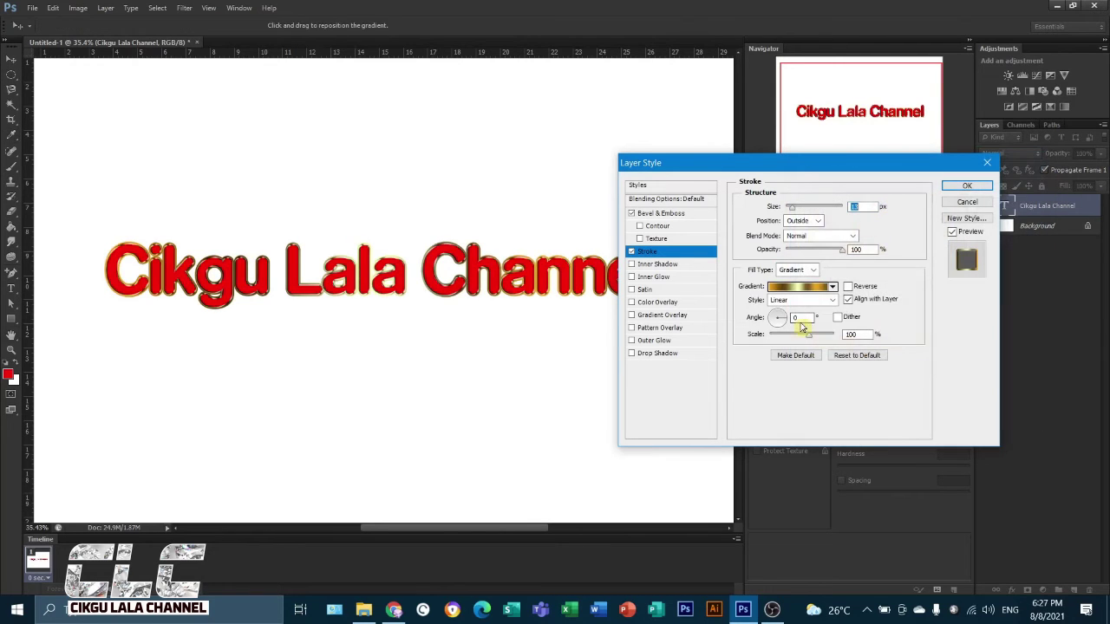
drag(792, 209, 793, 211)
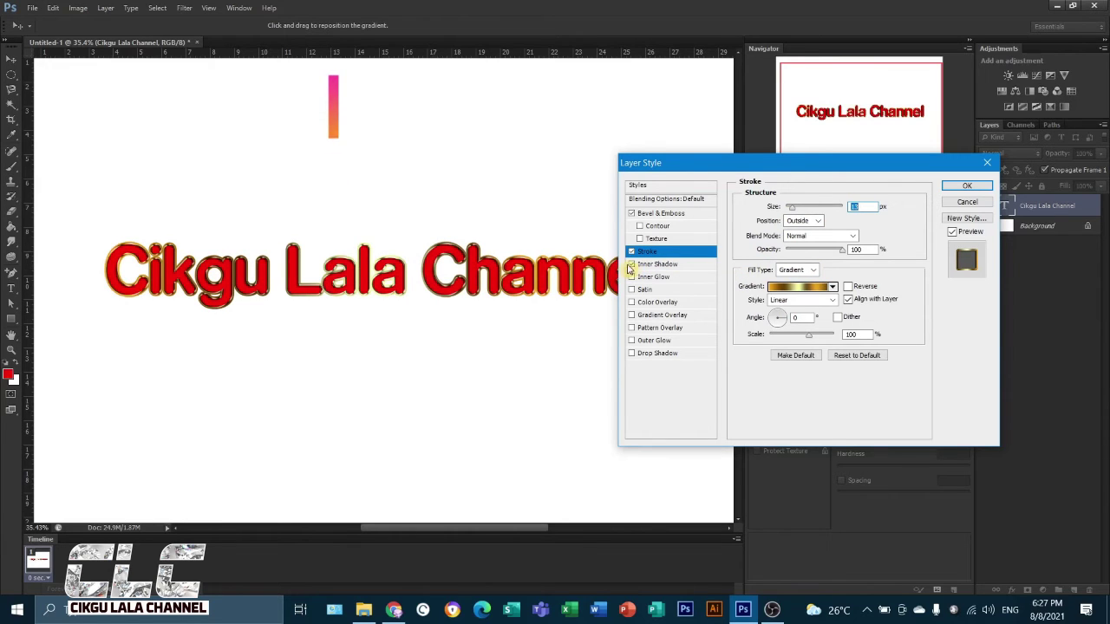
Step: Try Inner Shadow and switch it off, and enable Inner Glow, toggling it to compare the text with and without it
click(631, 264)
click(631, 265)
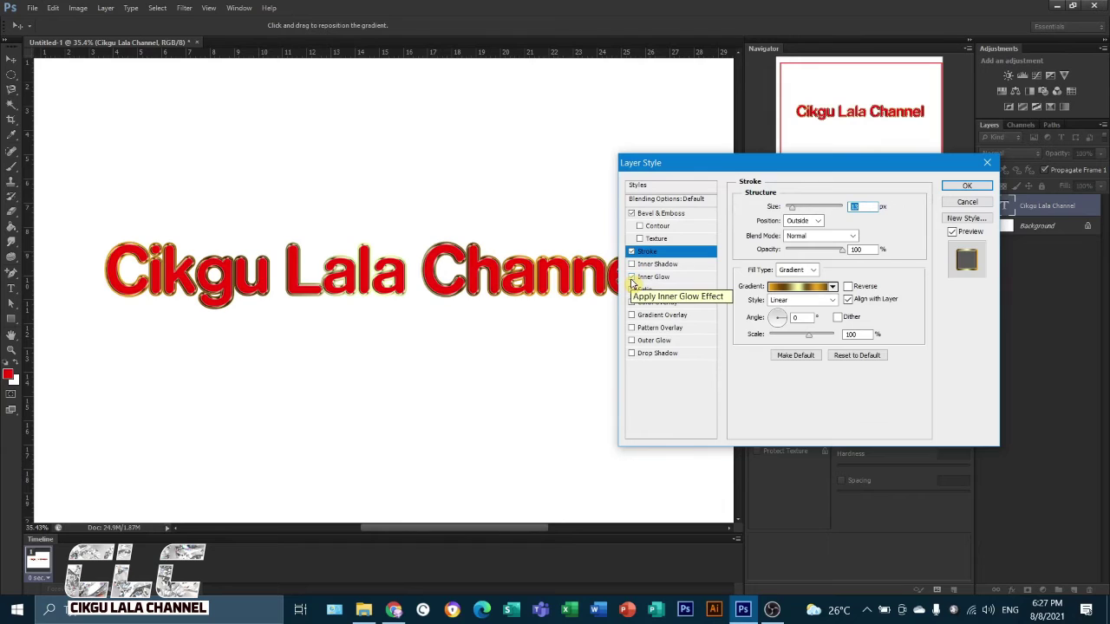
click(631, 279)
click(657, 279)
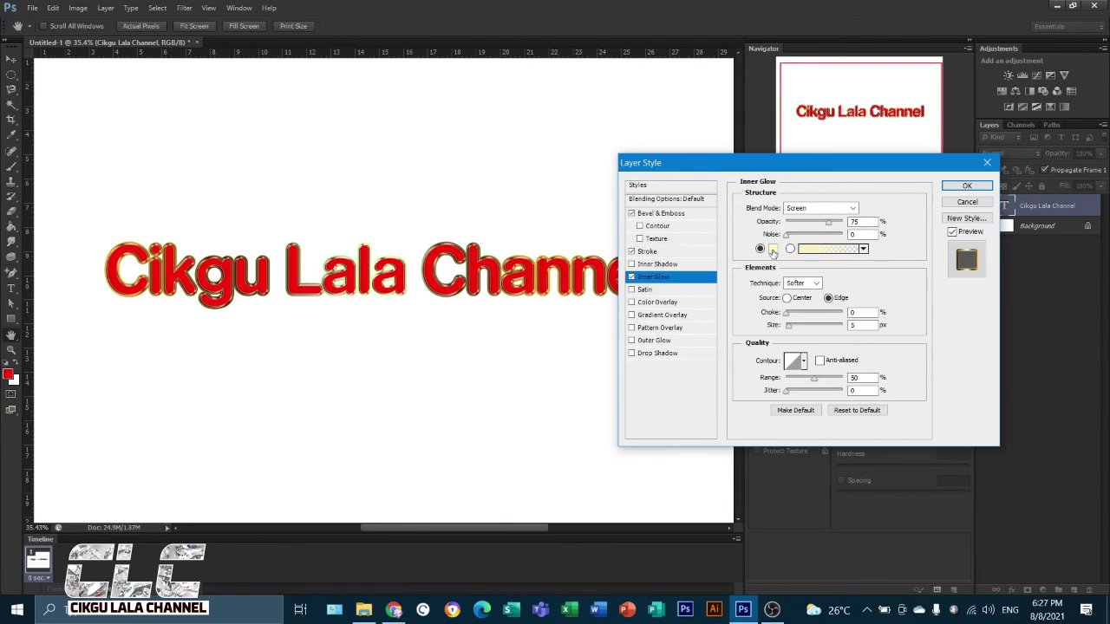
click(631, 278)
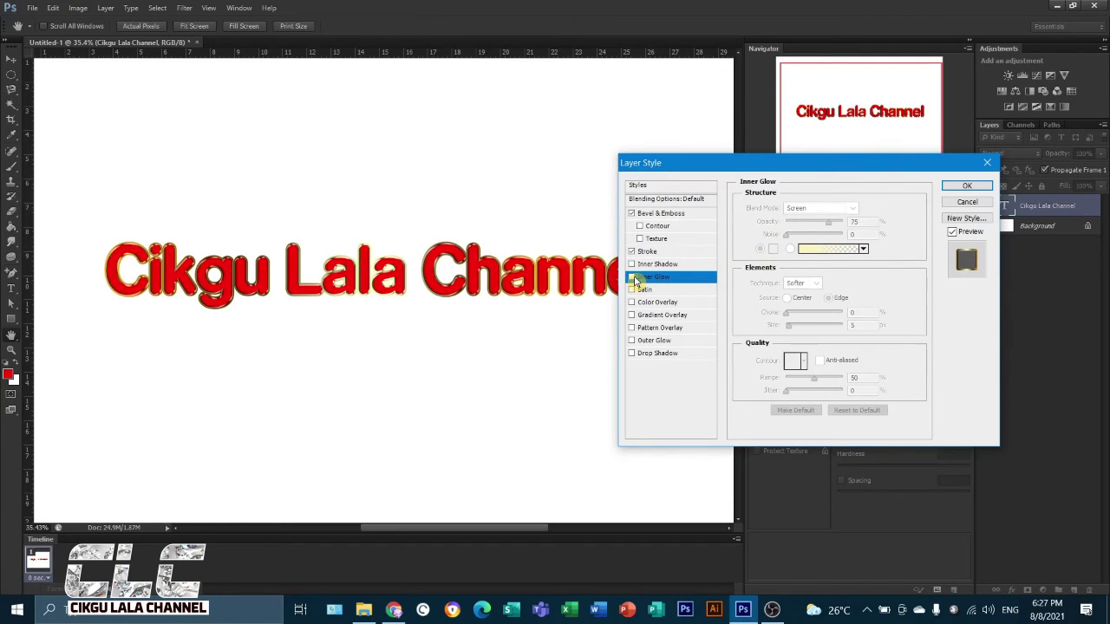
click(632, 277)
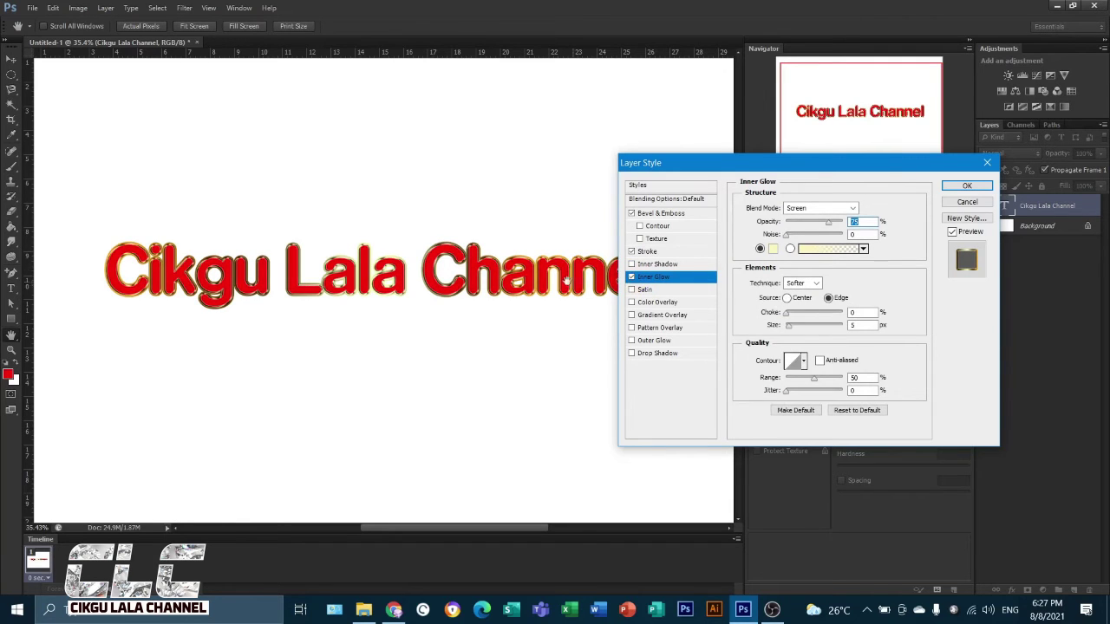
click(631, 278)
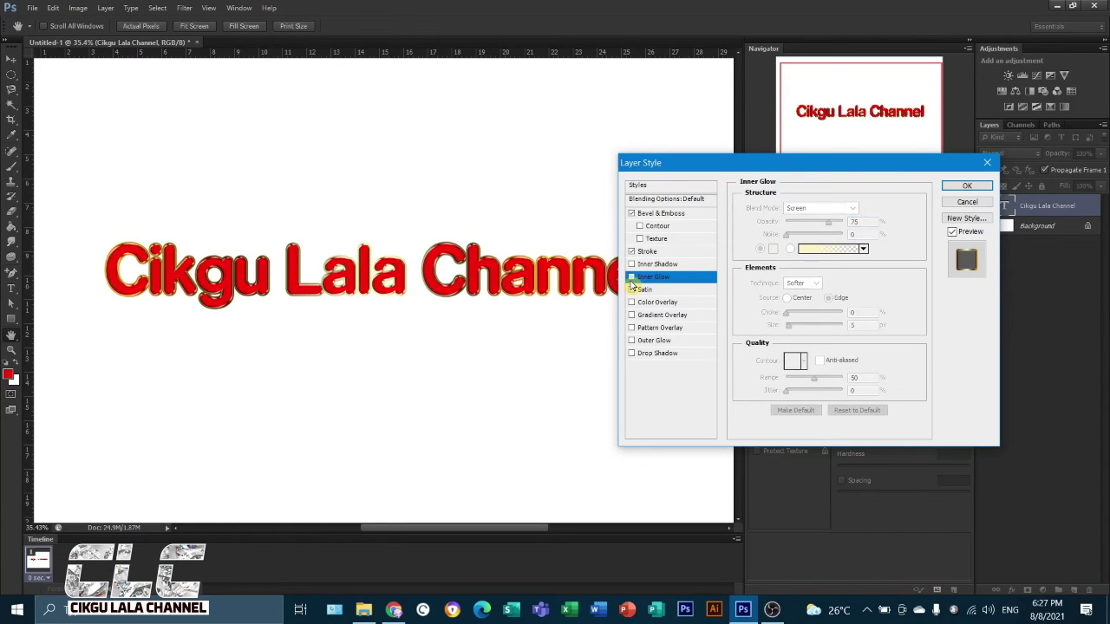
click(631, 277)
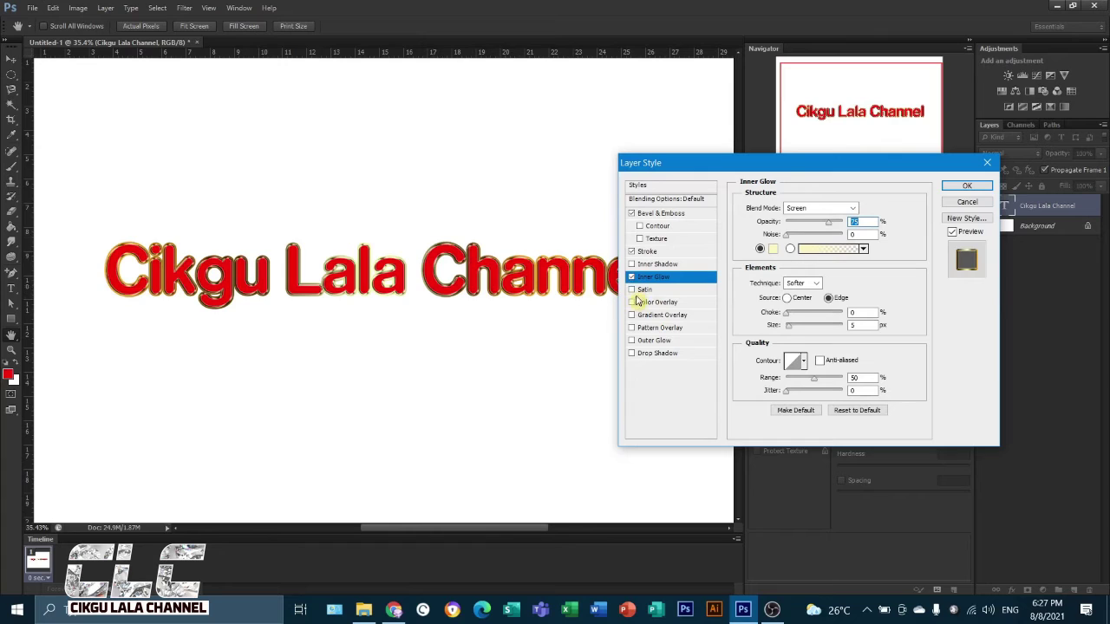
Step: Try the Satin effect and a Drop Shadow with several contour shapes, leaving both effects disabled
click(634, 291)
click(634, 291)
click(651, 355)
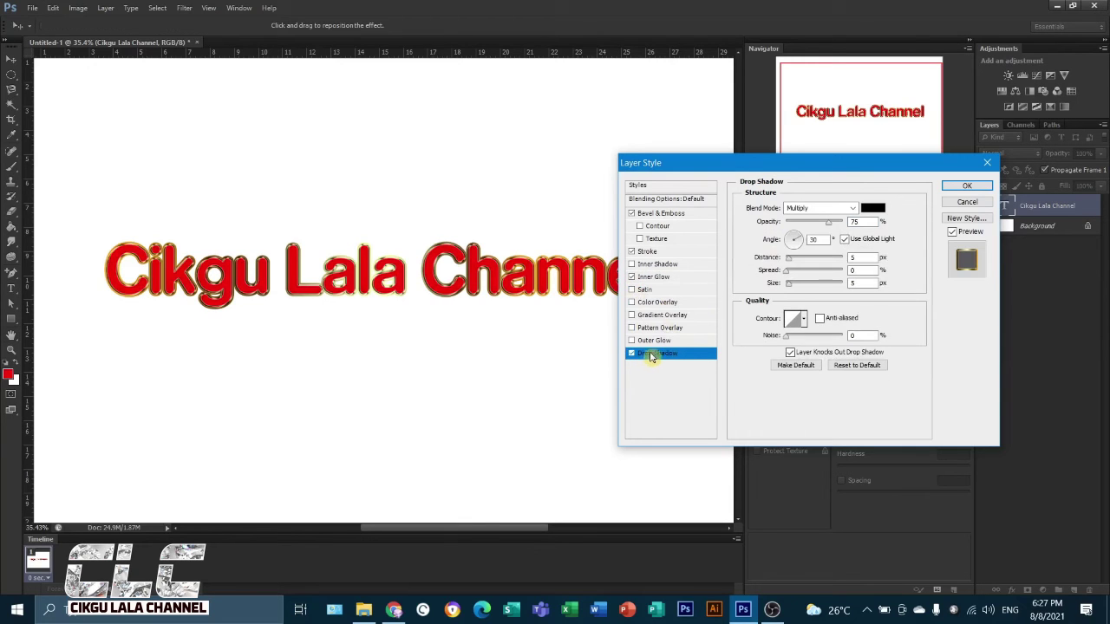
click(805, 321)
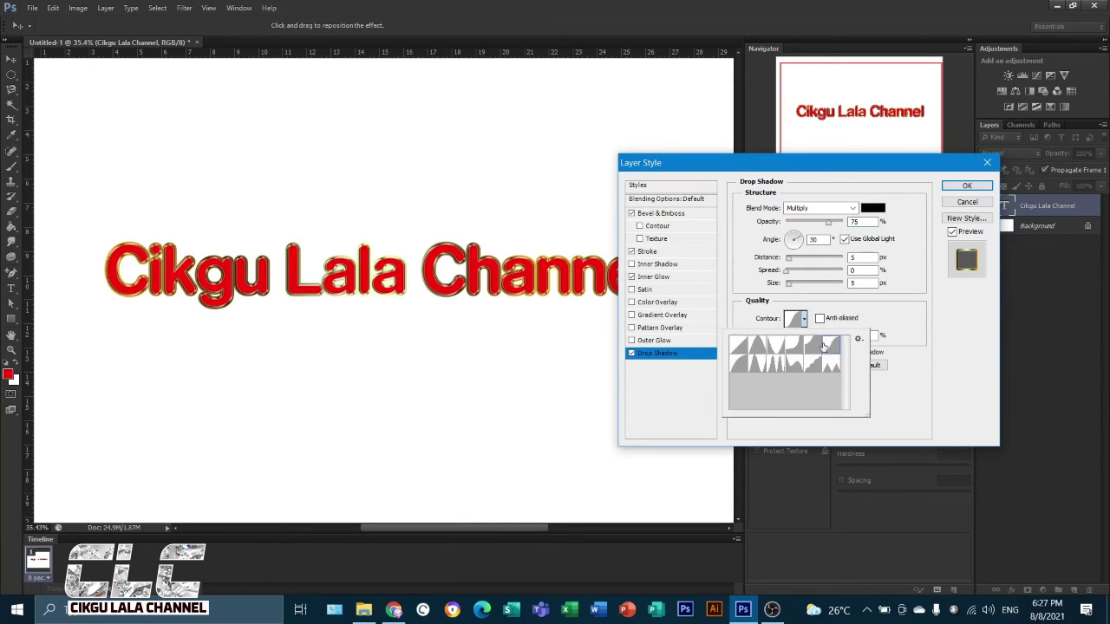
click(812, 361)
click(760, 363)
click(787, 363)
click(788, 348)
click(632, 353)
Step: Apply the layer style to the text and collapse the effects list under its layer
click(964, 186)
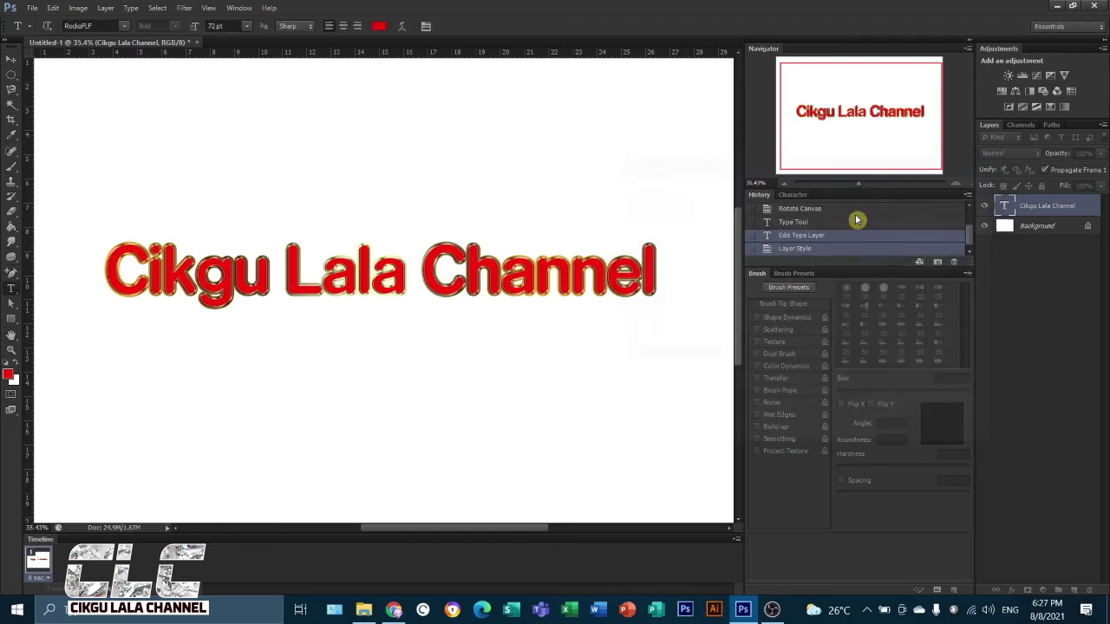
scroll(607, 342, down, 6)
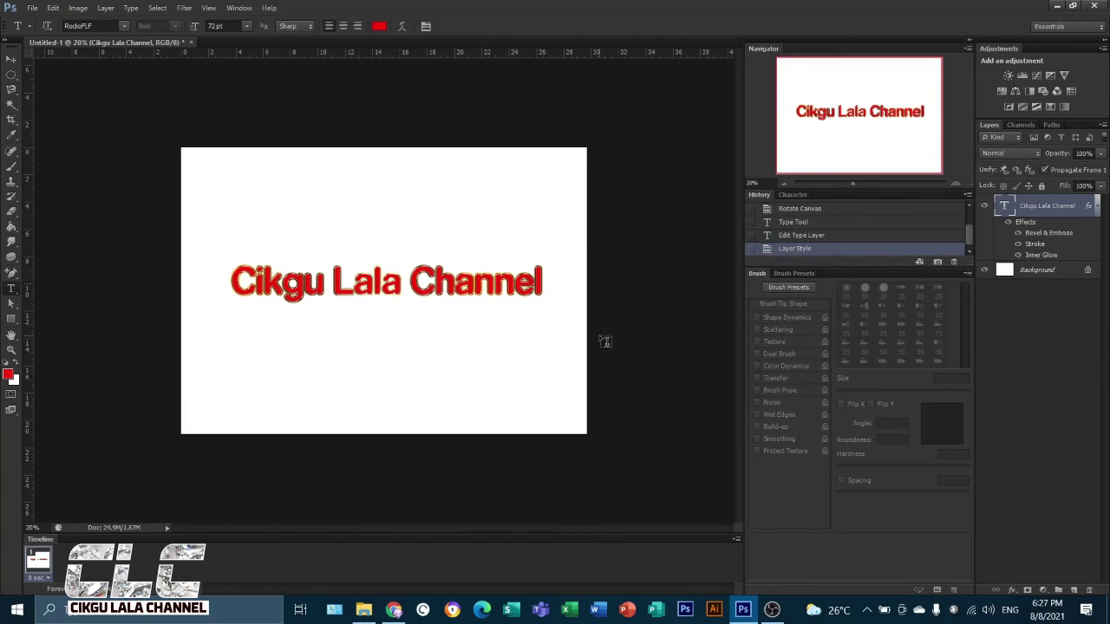
scroll(510, 356, up, 1)
scroll(509, 355, up, 1)
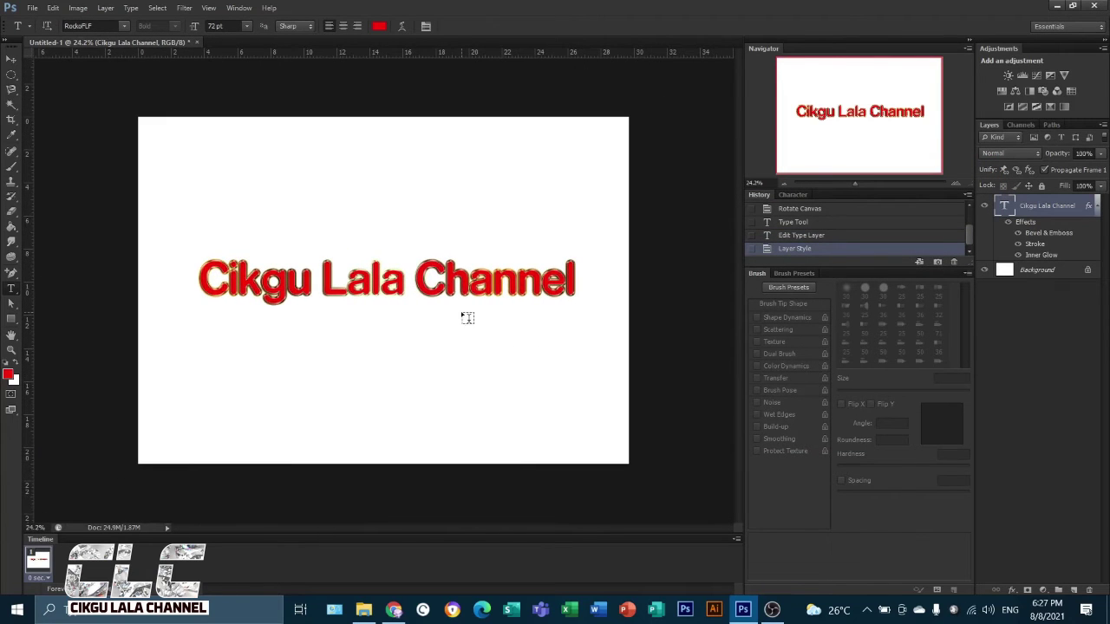
click(1098, 207)
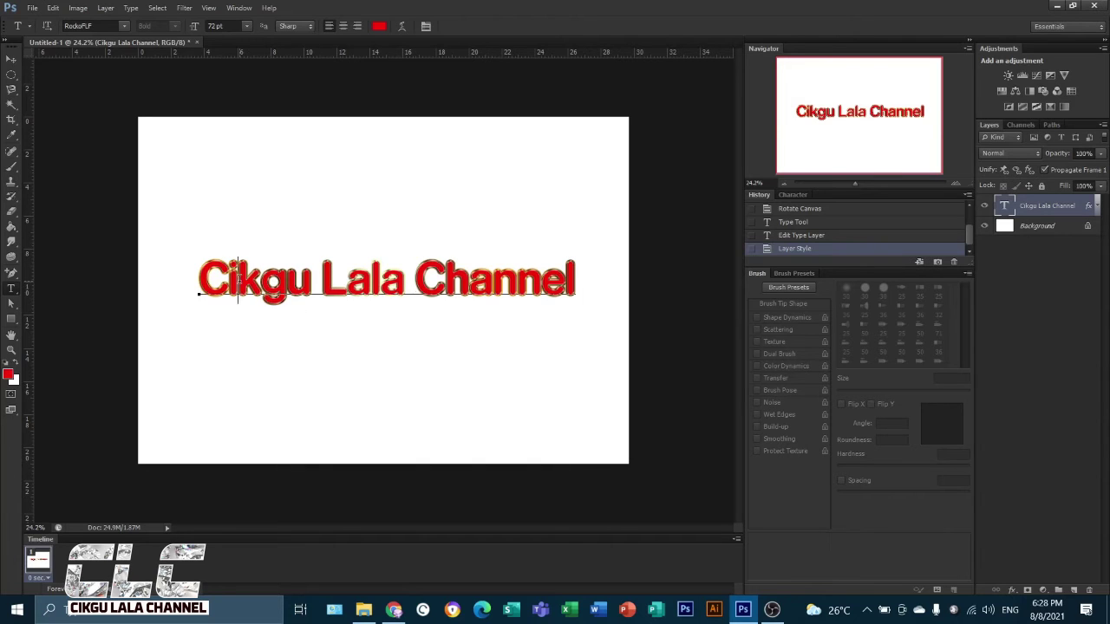
Step: Select the whole "Cikgu Lala Channel" text and set its Warp Text style to Arc
click(196, 276)
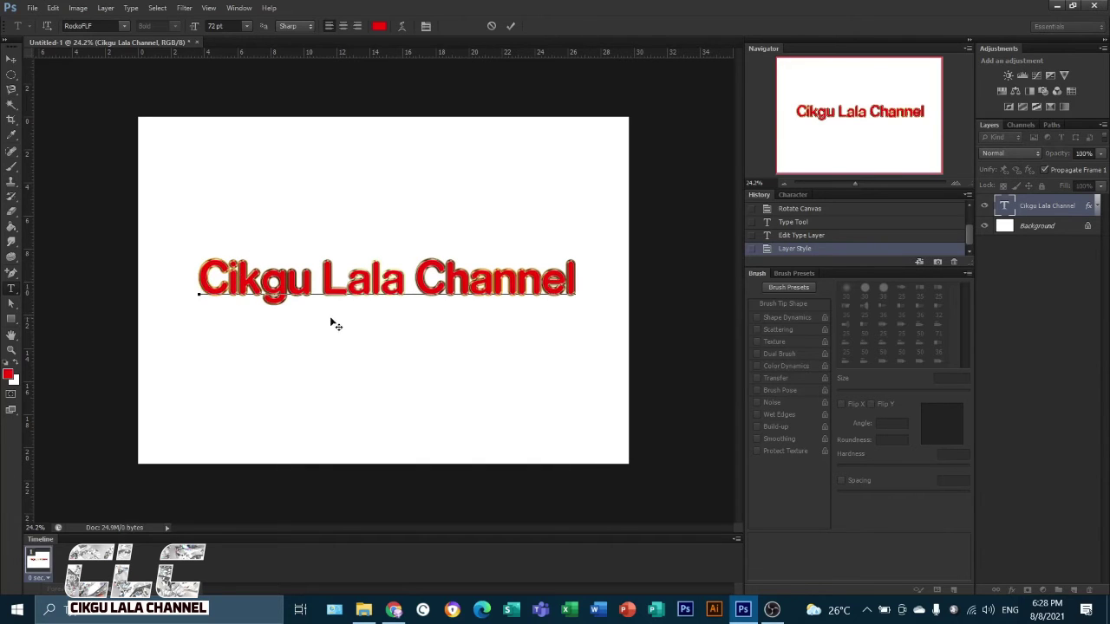
drag(197, 281, 577, 287)
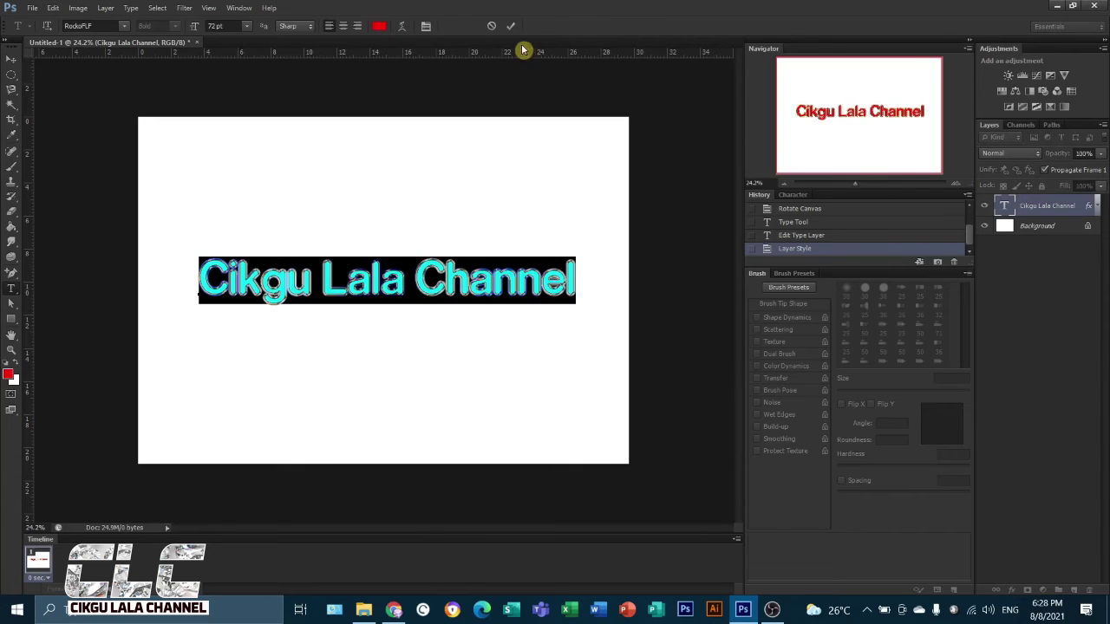
click(403, 28)
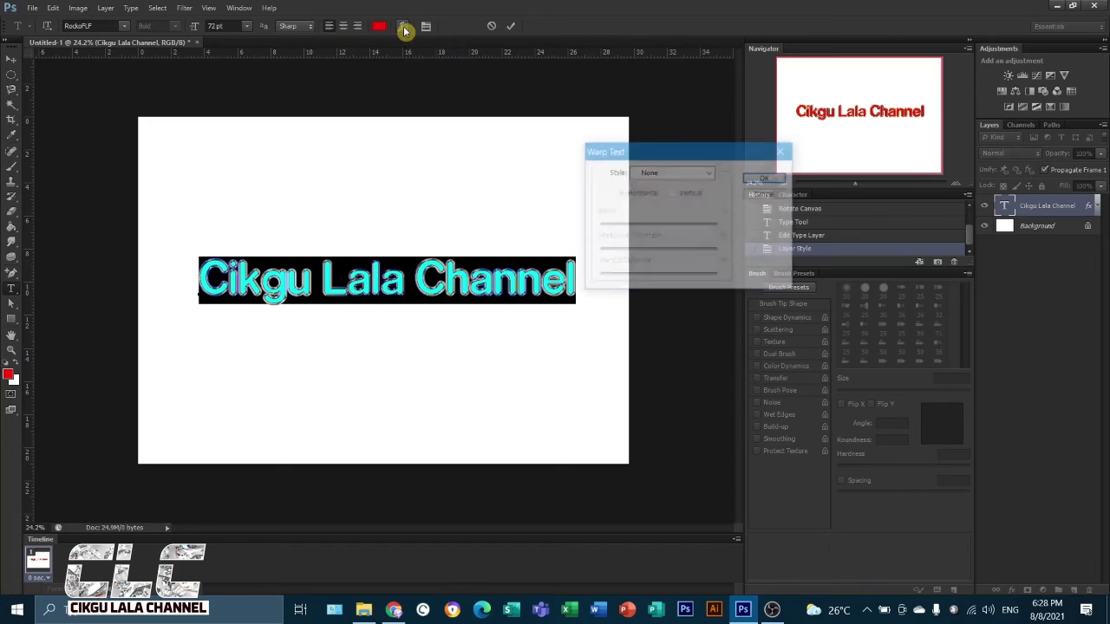
click(709, 173)
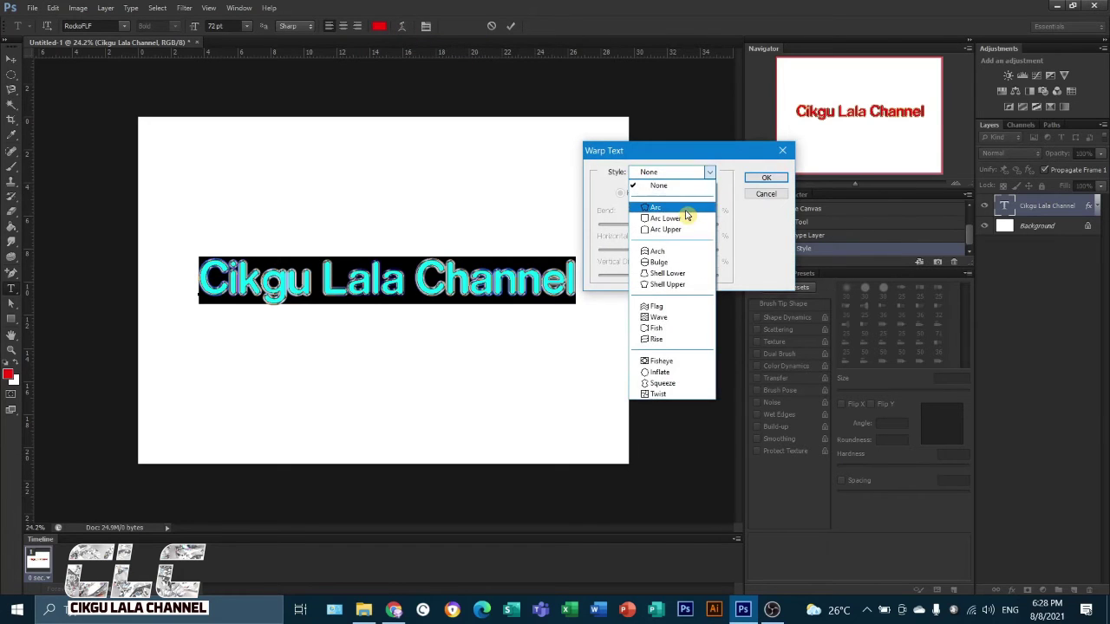
click(689, 209)
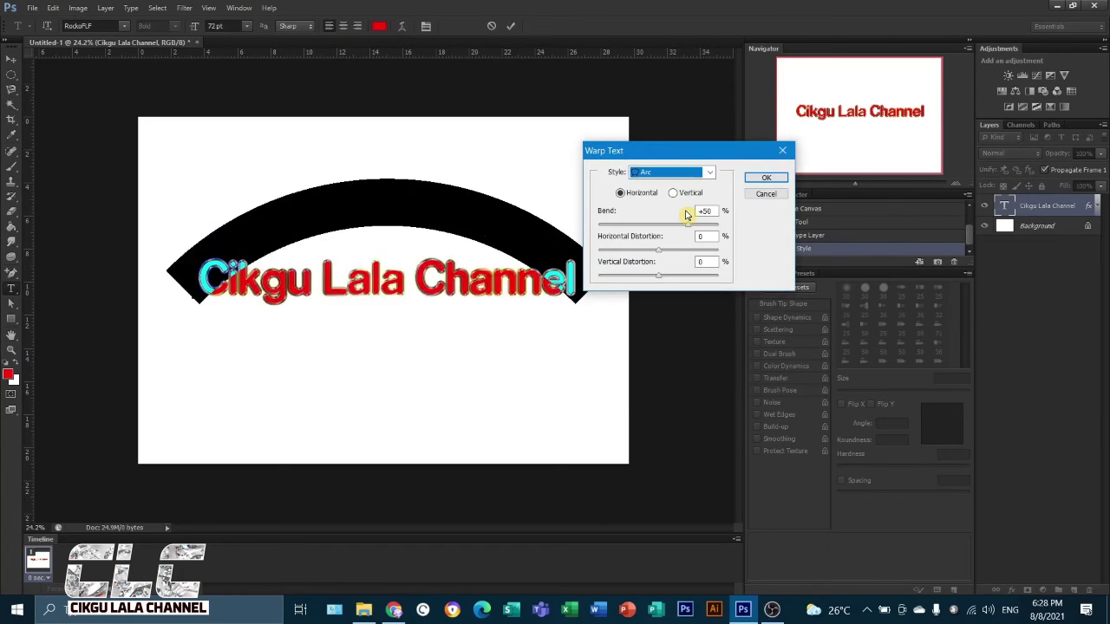
Step: Try the Arch, Flag, Fisheye, Arc Upper and Shell Upper warp styles on the text
click(710, 172)
click(687, 252)
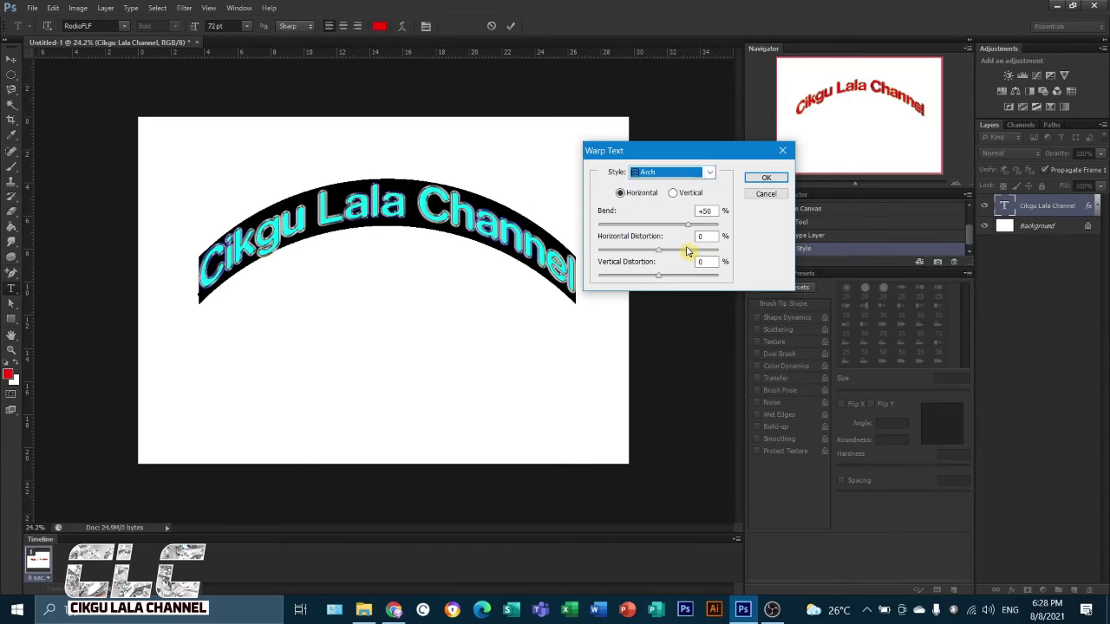
click(709, 173)
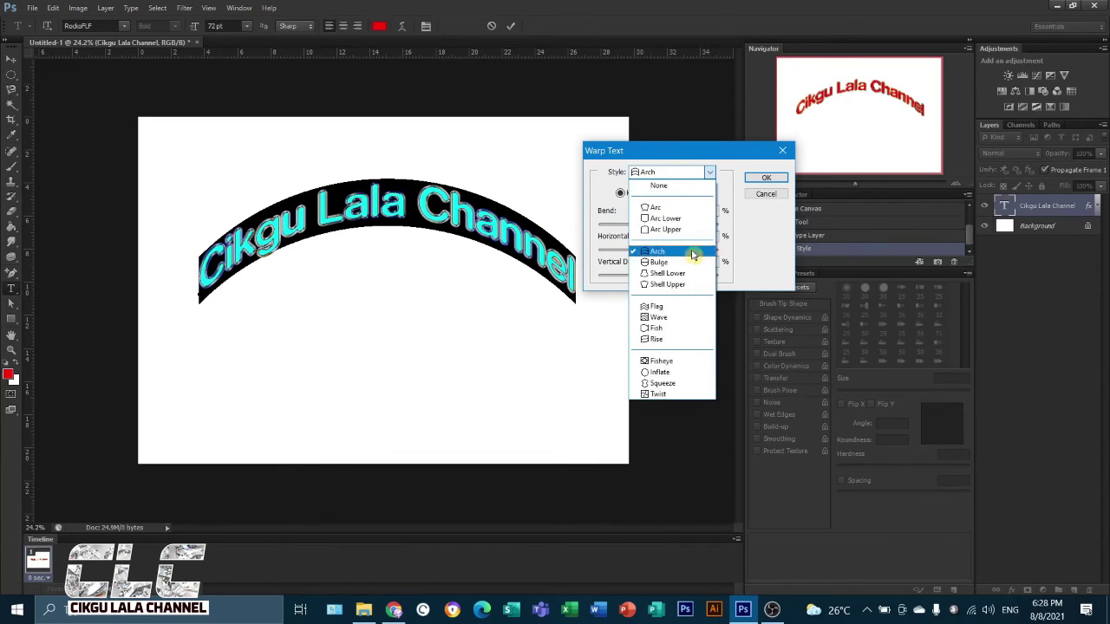
click(694, 305)
click(709, 172)
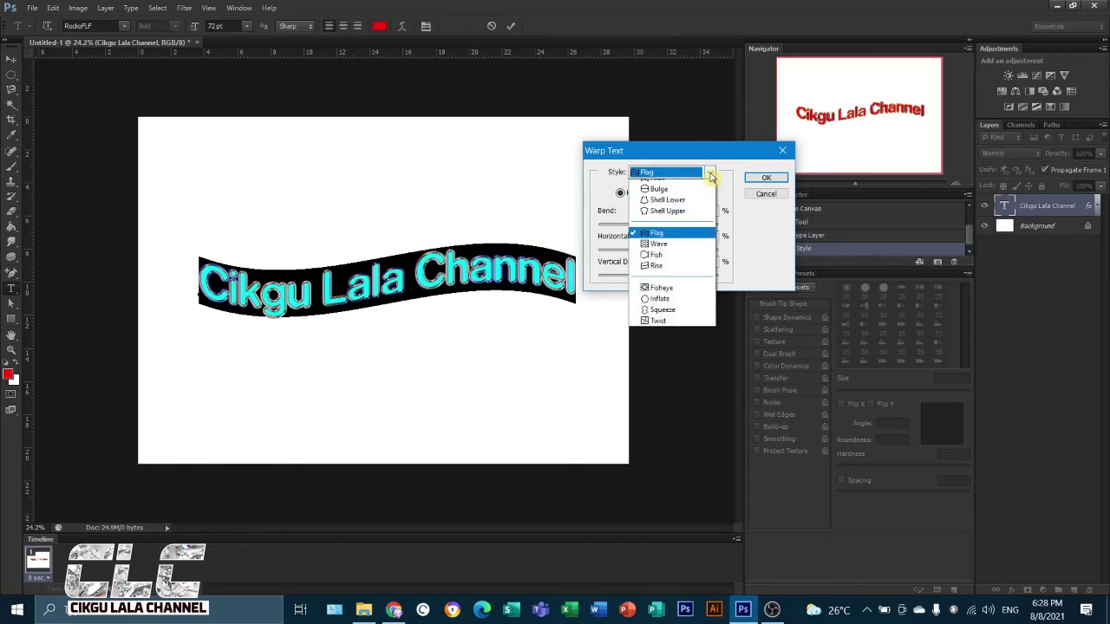
click(676, 360)
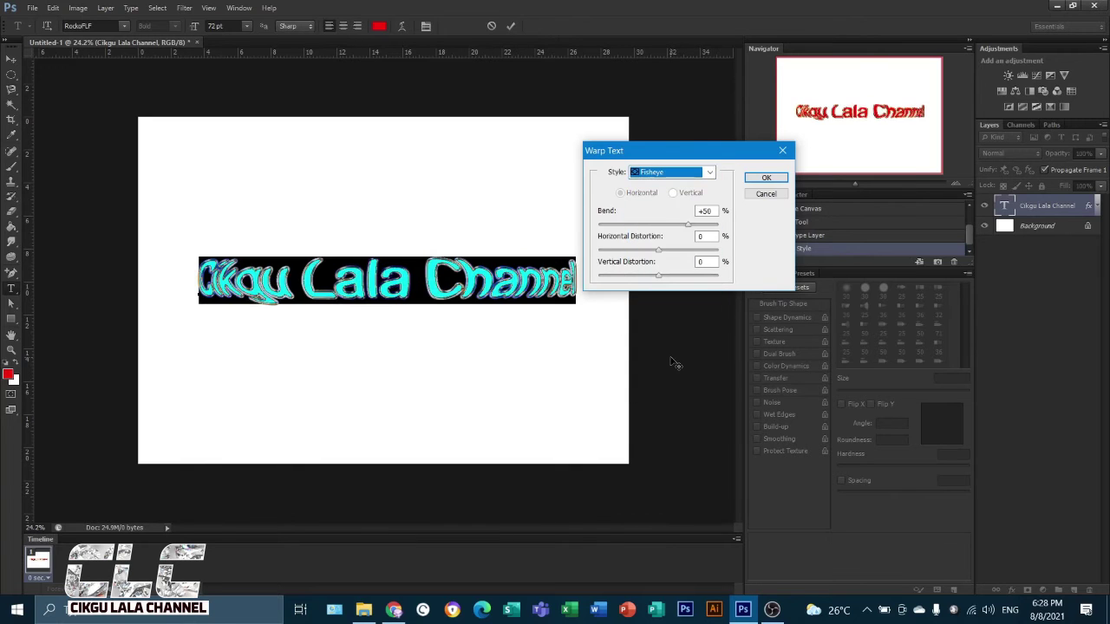
click(709, 173)
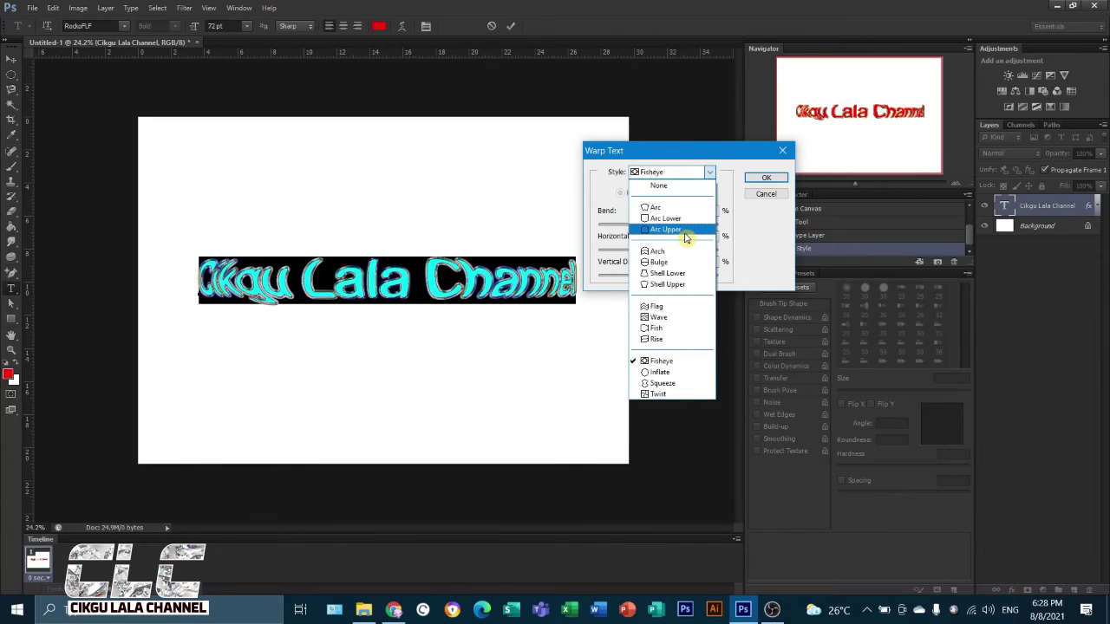
click(685, 230)
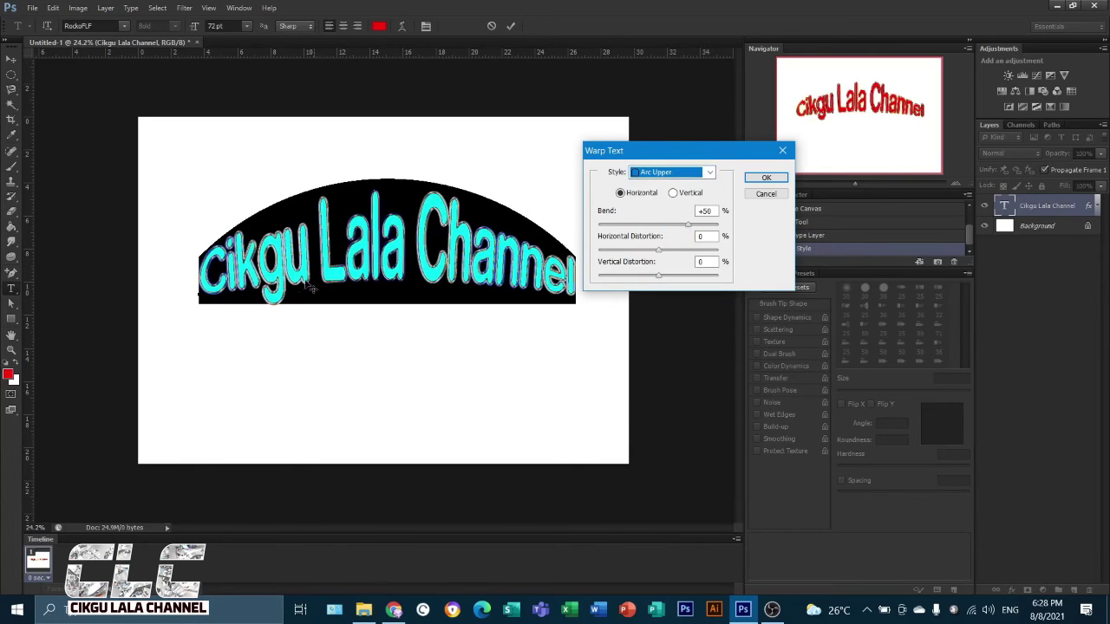
click(709, 172)
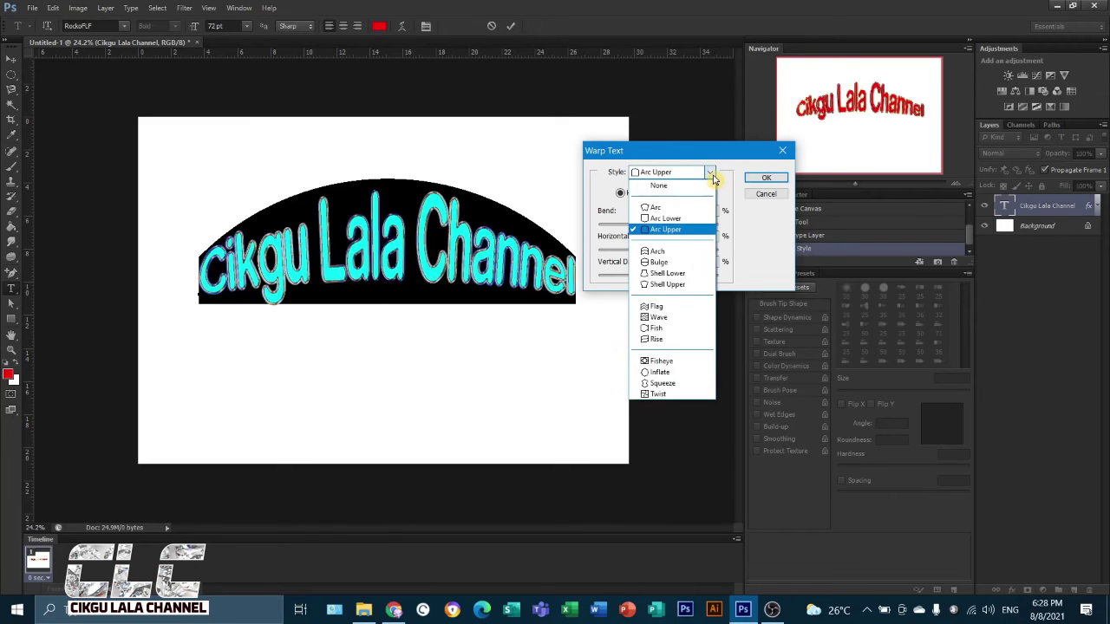
click(673, 284)
Step: Apply the Arch warp style with a horizontal +50% bend and commit the text edit
click(711, 172)
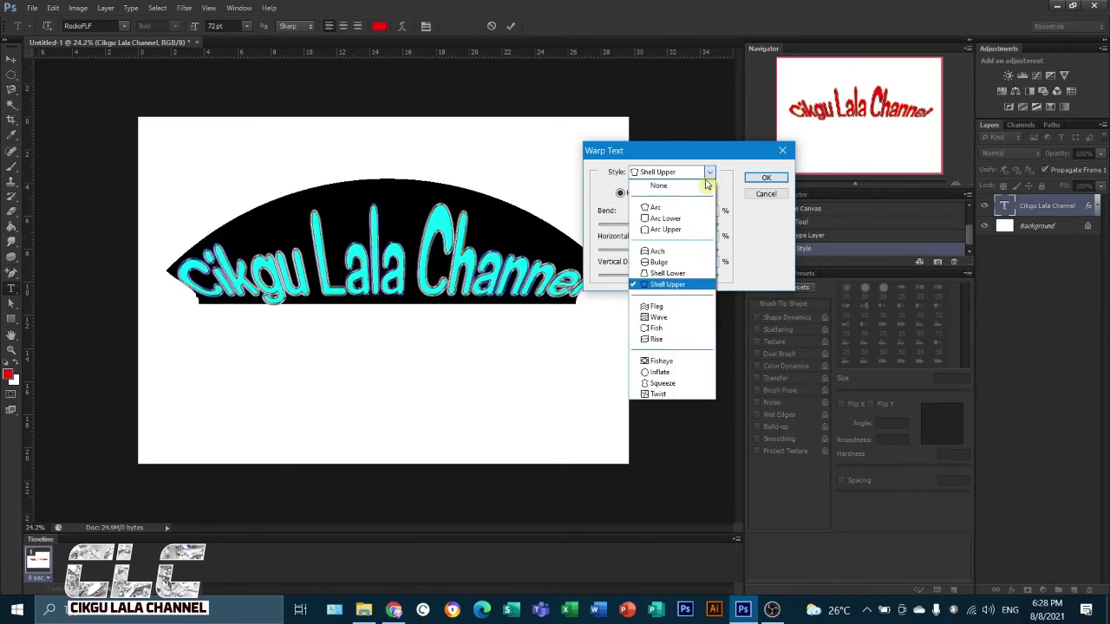
click(677, 260)
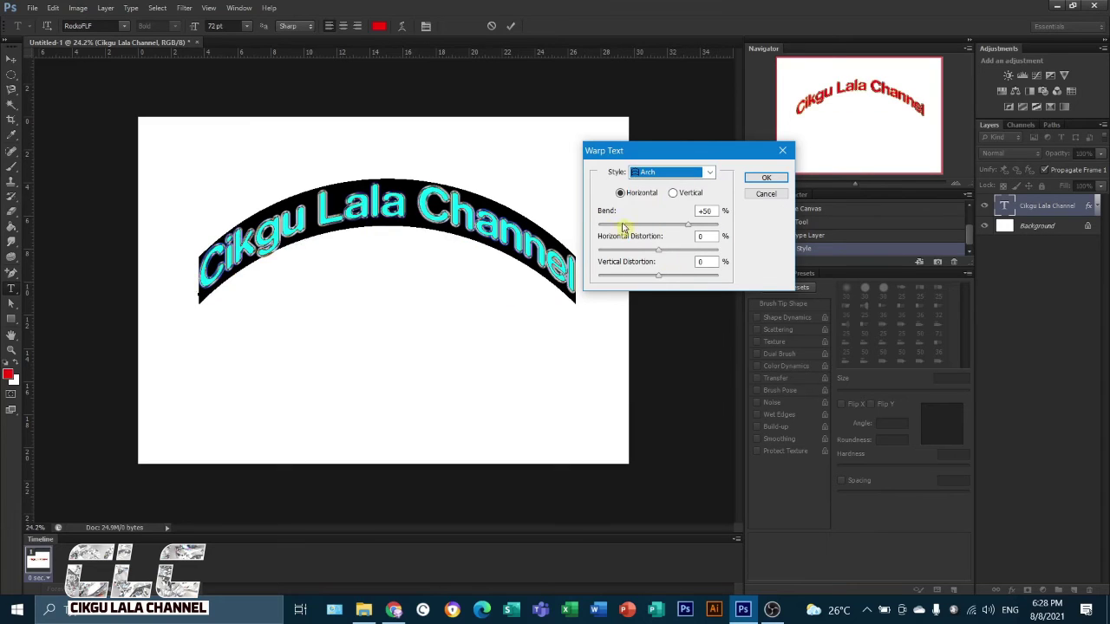
click(756, 180)
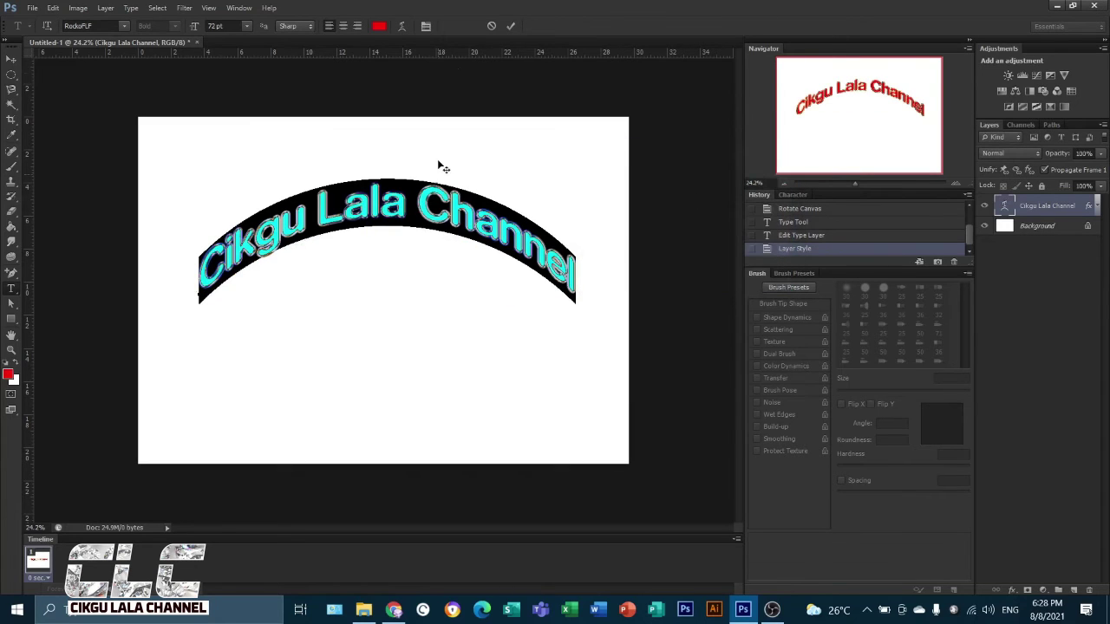
click(511, 26)
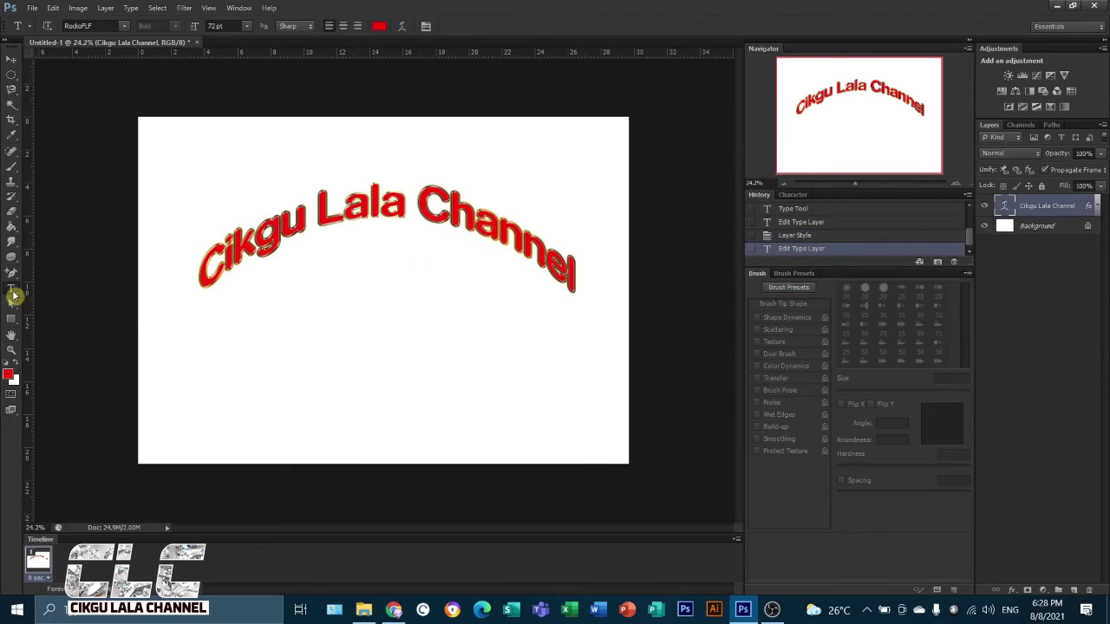
Step: Delete the warped text layer and add red vertical text reading "Cikgu Lala" on the blank page
drag(1041, 209, 1089, 590)
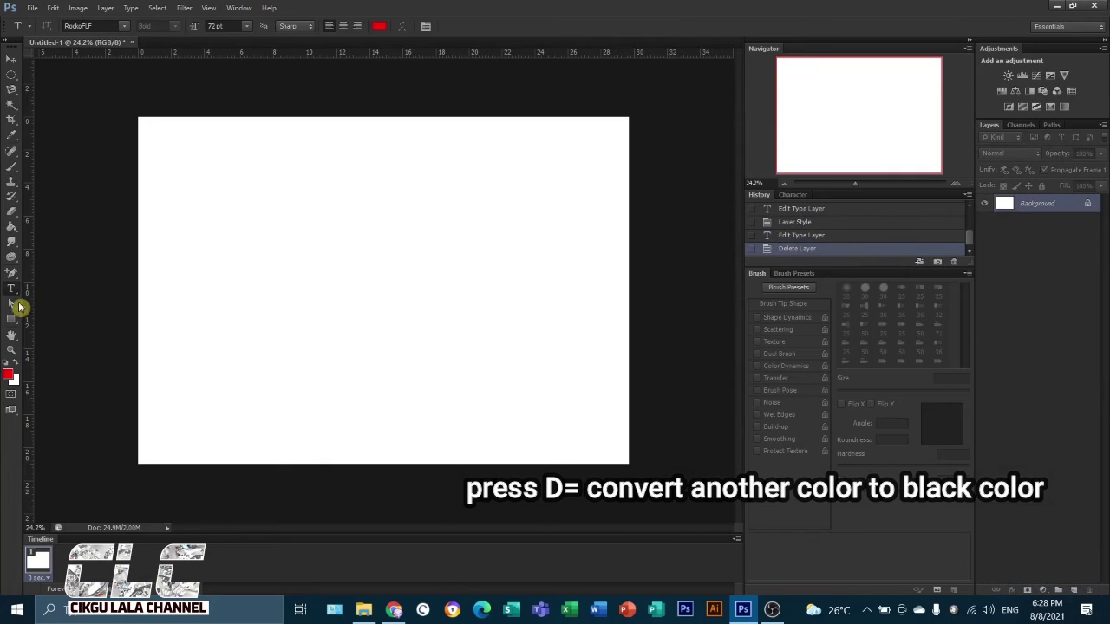
click(10, 293)
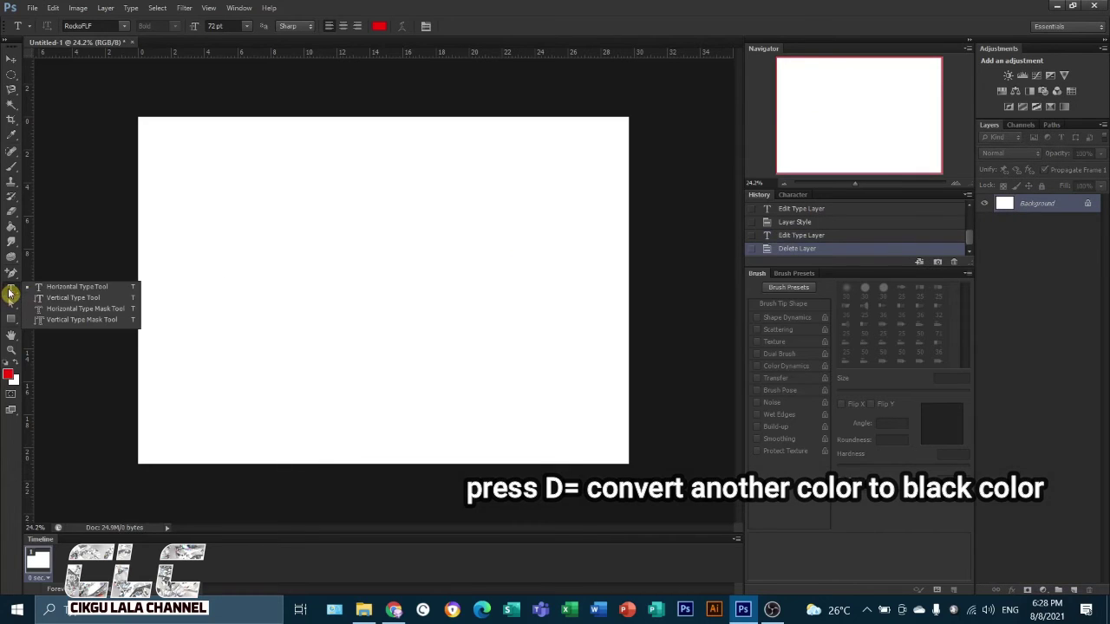
click(75, 298)
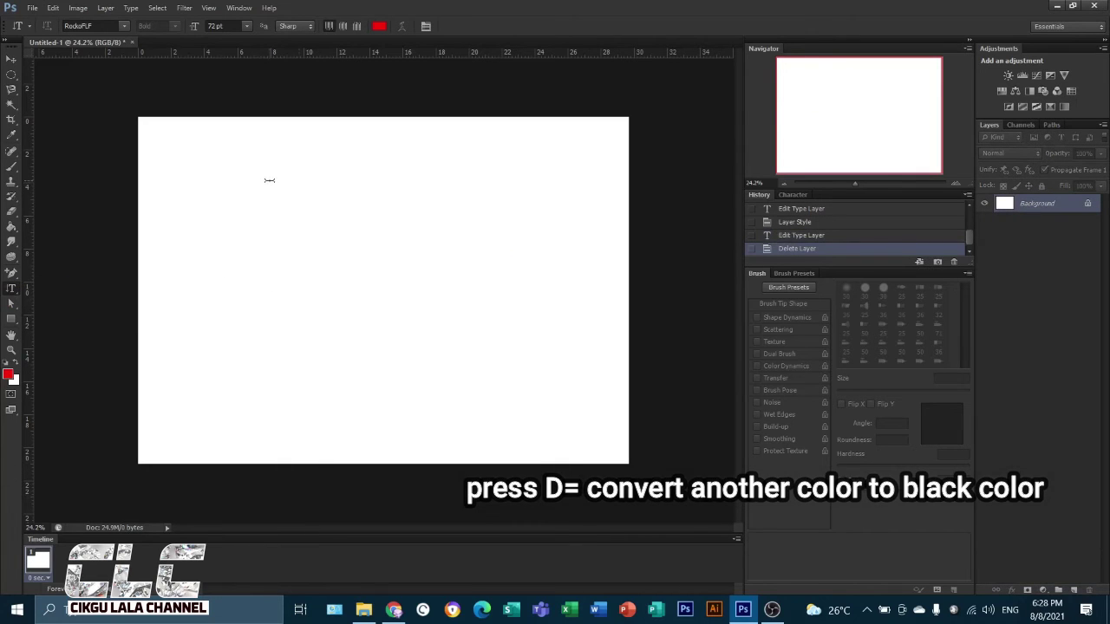
click(269, 181)
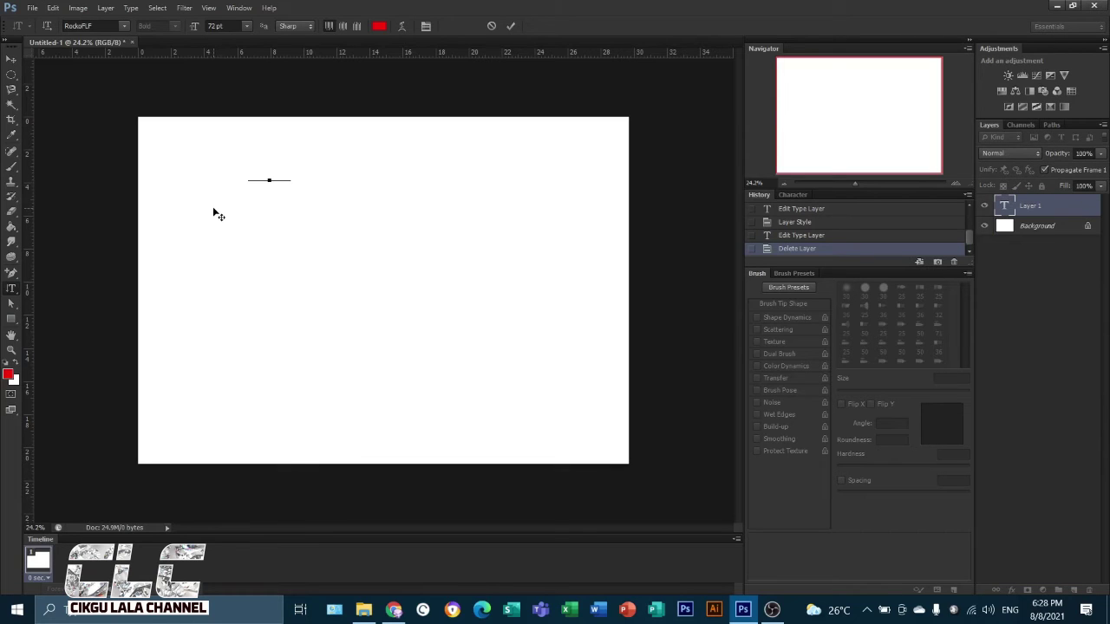
text(Cikg)
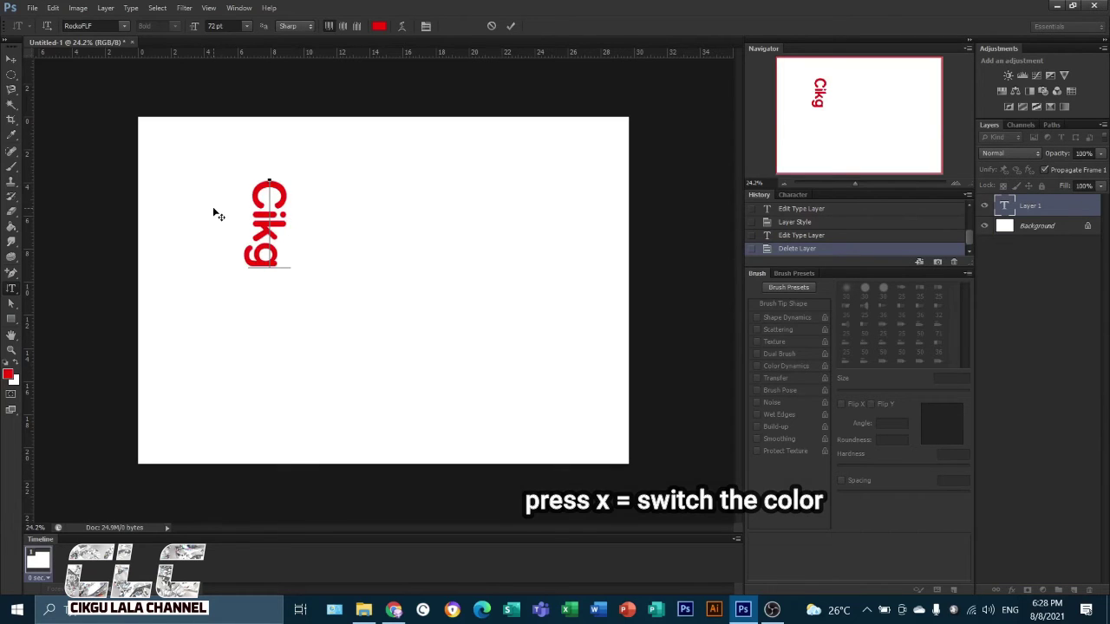
text(u Lala)
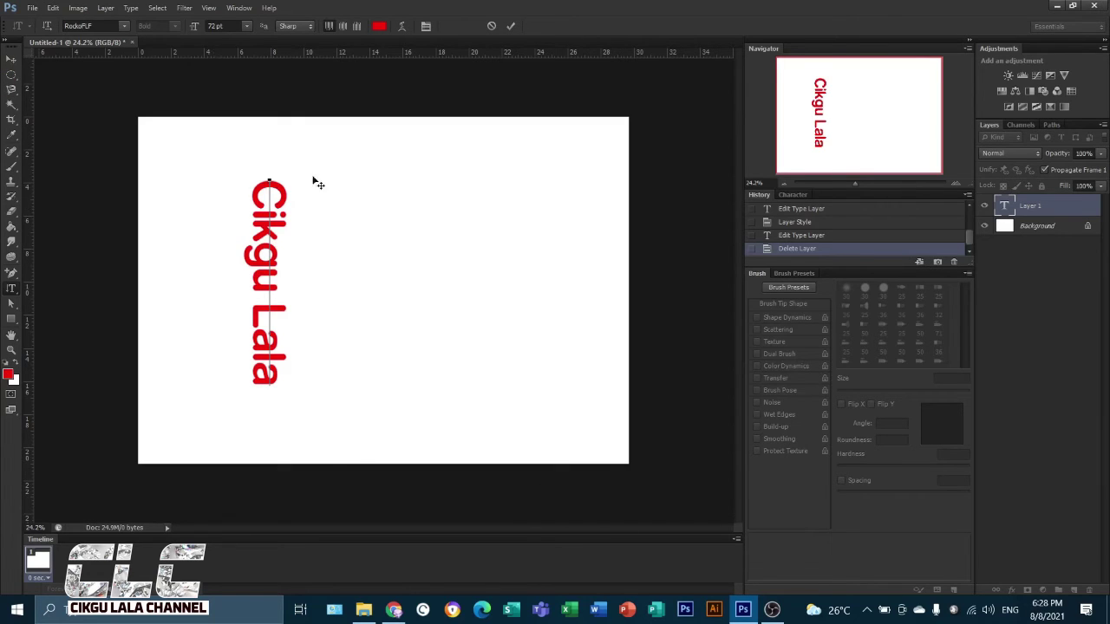
click(511, 25)
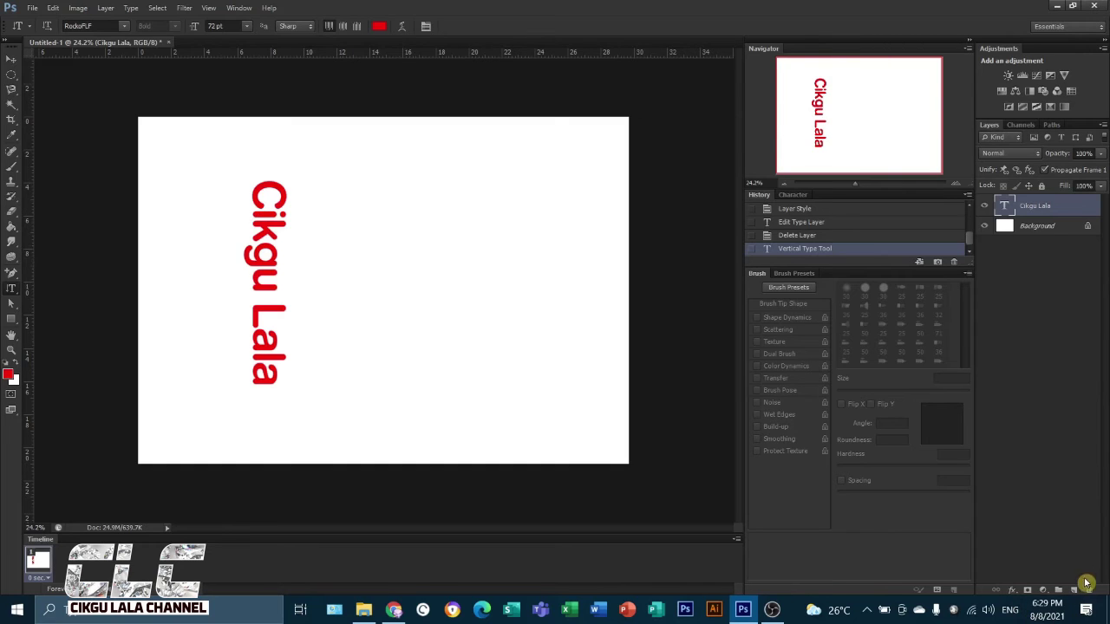
click(1013, 590)
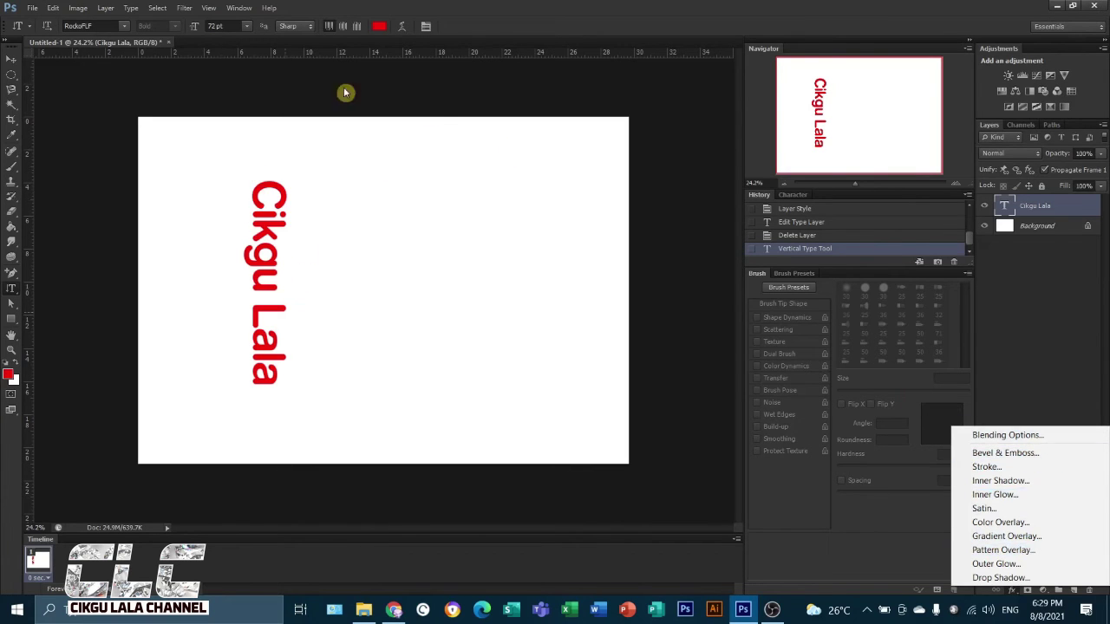
click(401, 27)
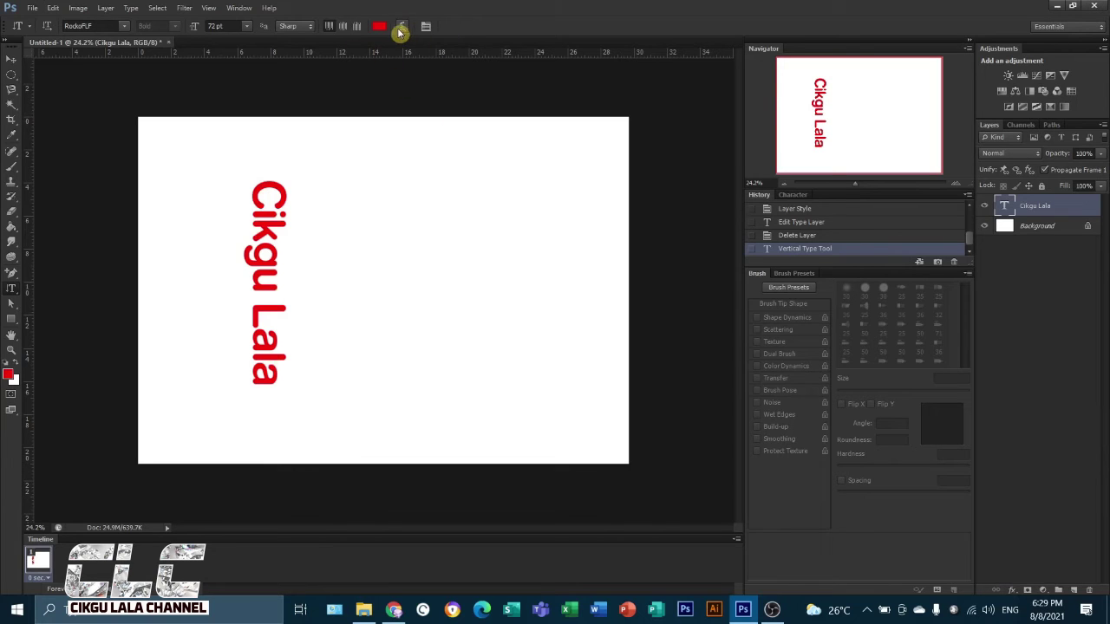
click(401, 28)
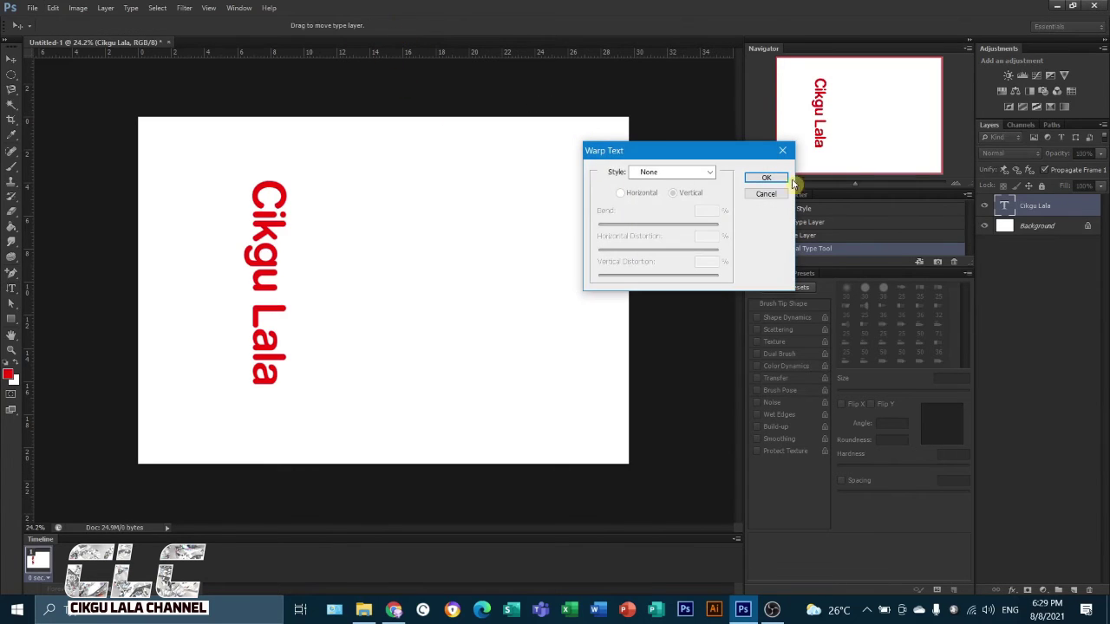
click(718, 175)
click(711, 174)
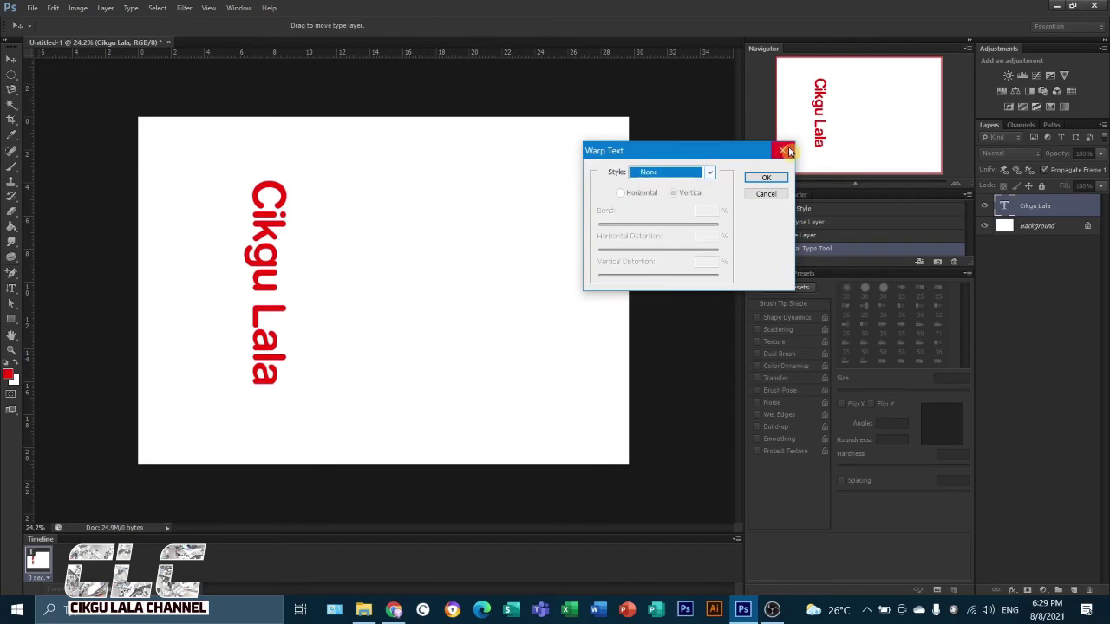
key(Escape)
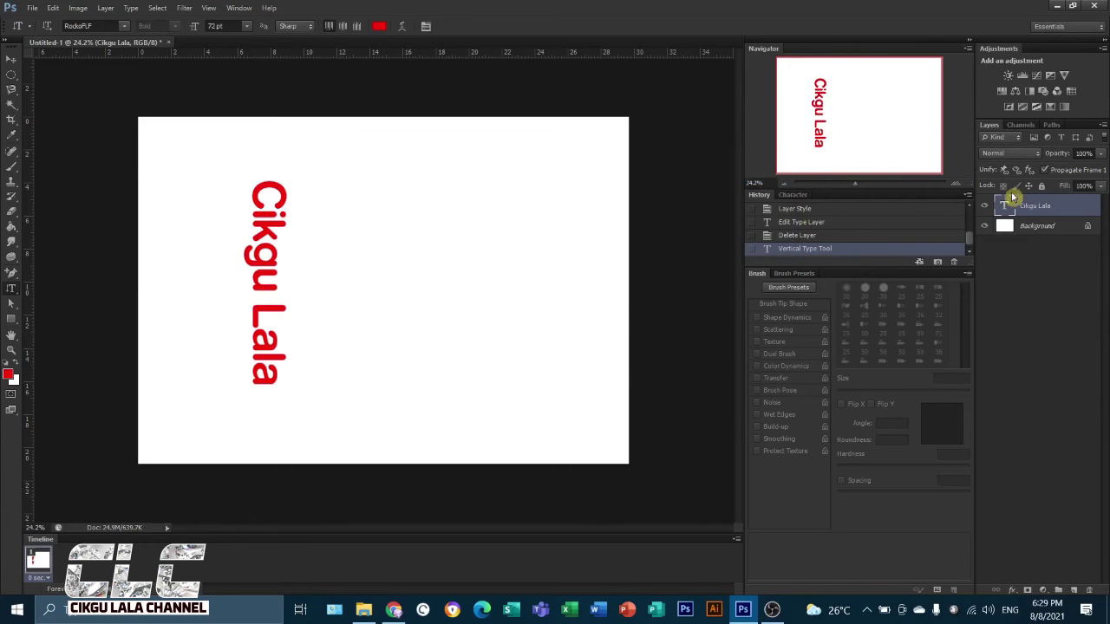
Step: Delete the vertical text layer and activate the Horizontal Type Mask tool
drag(1013, 201, 1089, 590)
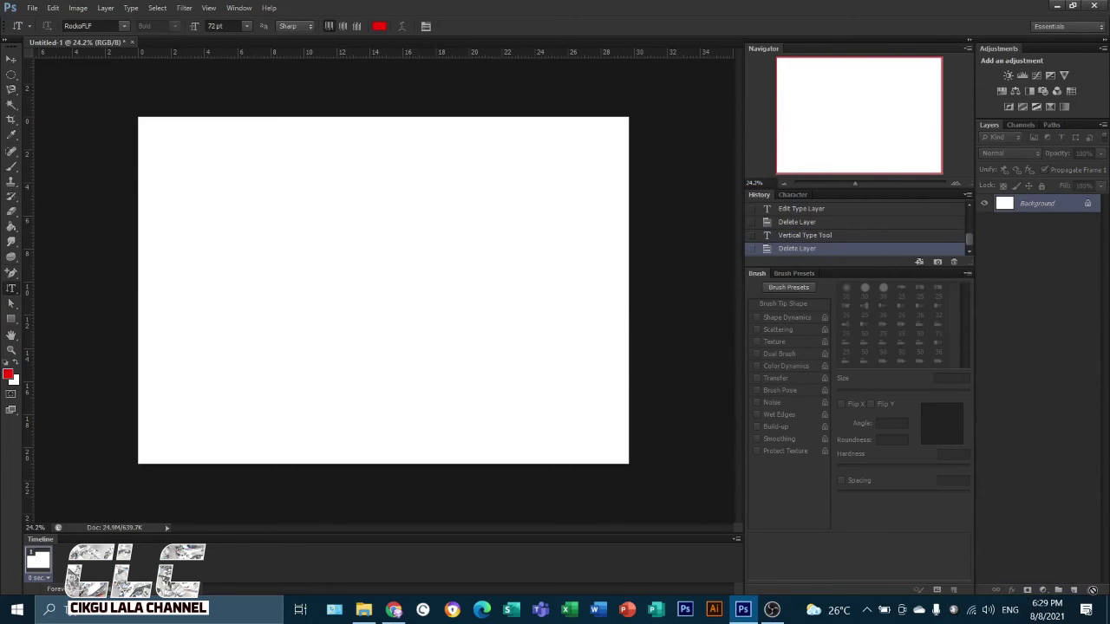
right_click(20, 290)
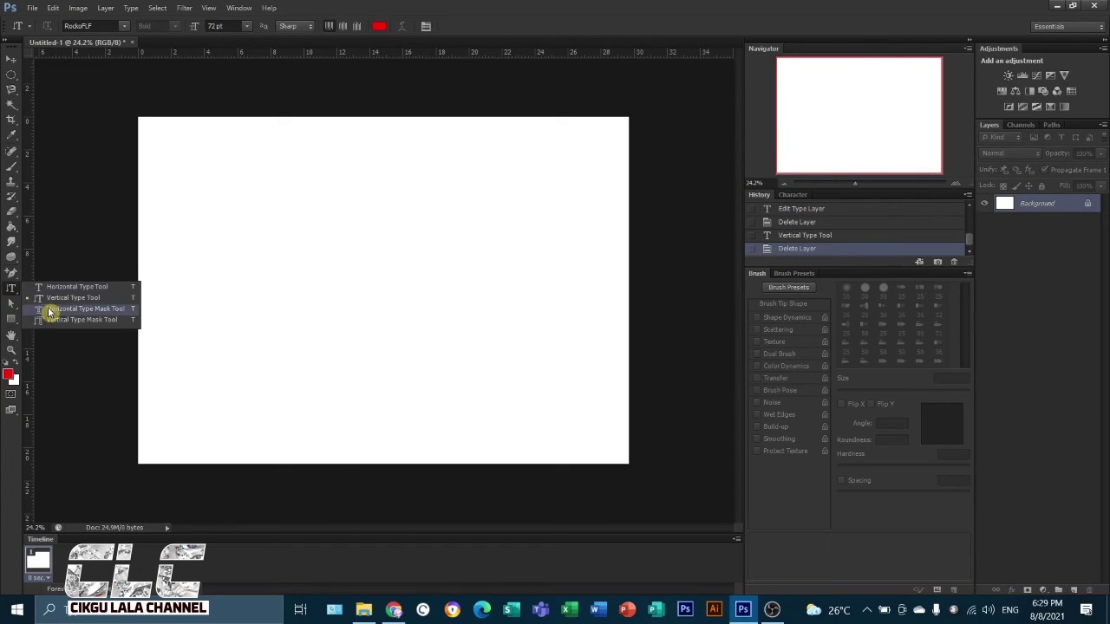
click(50, 311)
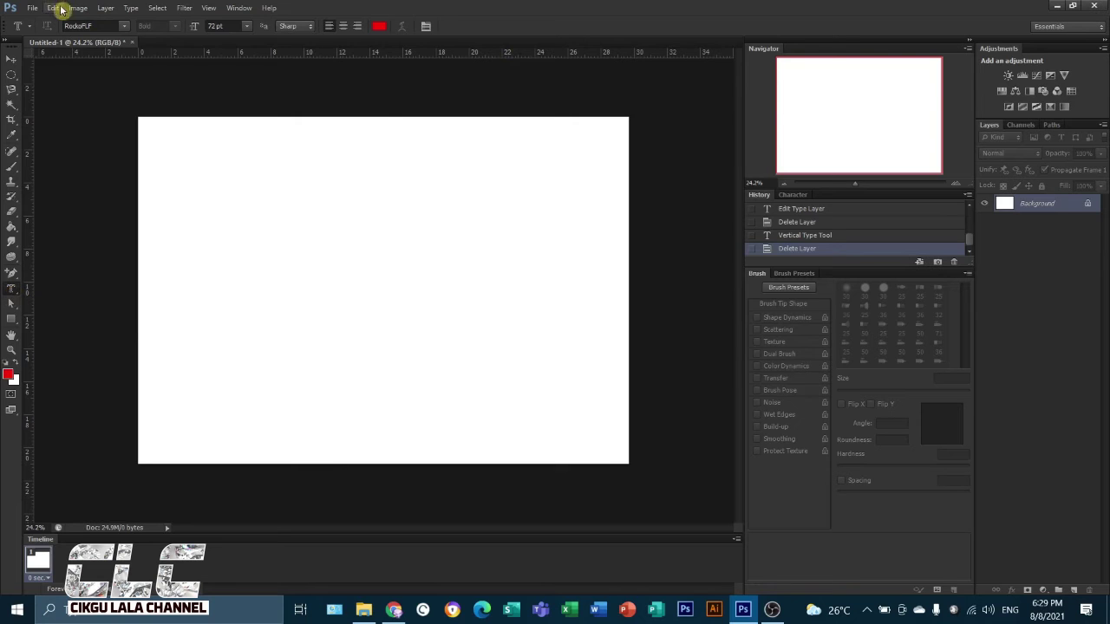
Step: Open the fiery background image 1188226 from the Text folder
click(31, 8)
click(47, 39)
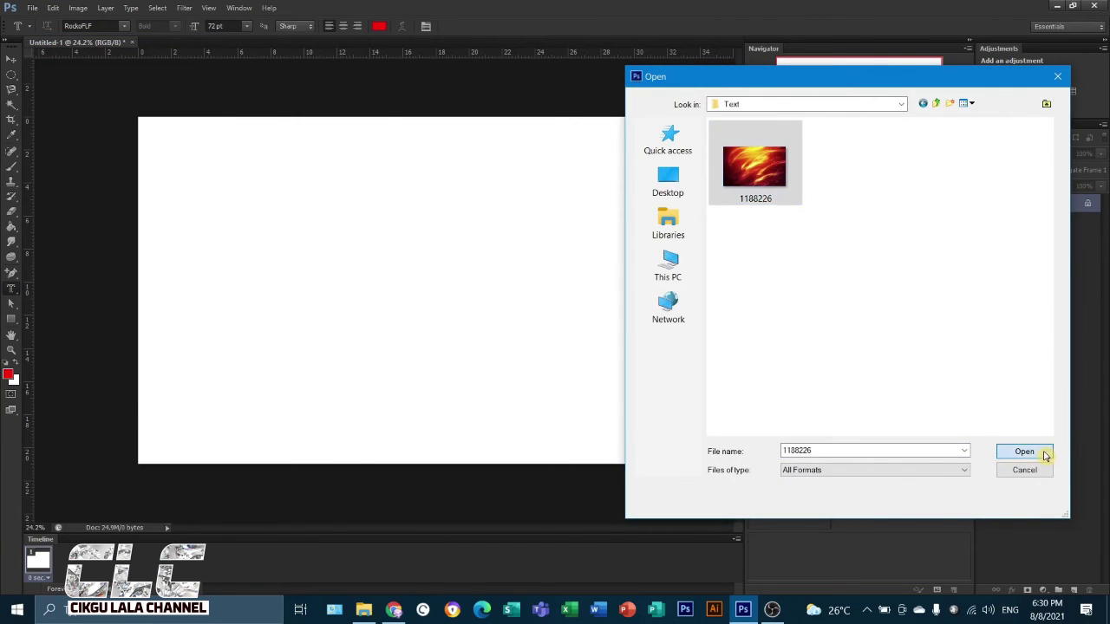
click(1043, 454)
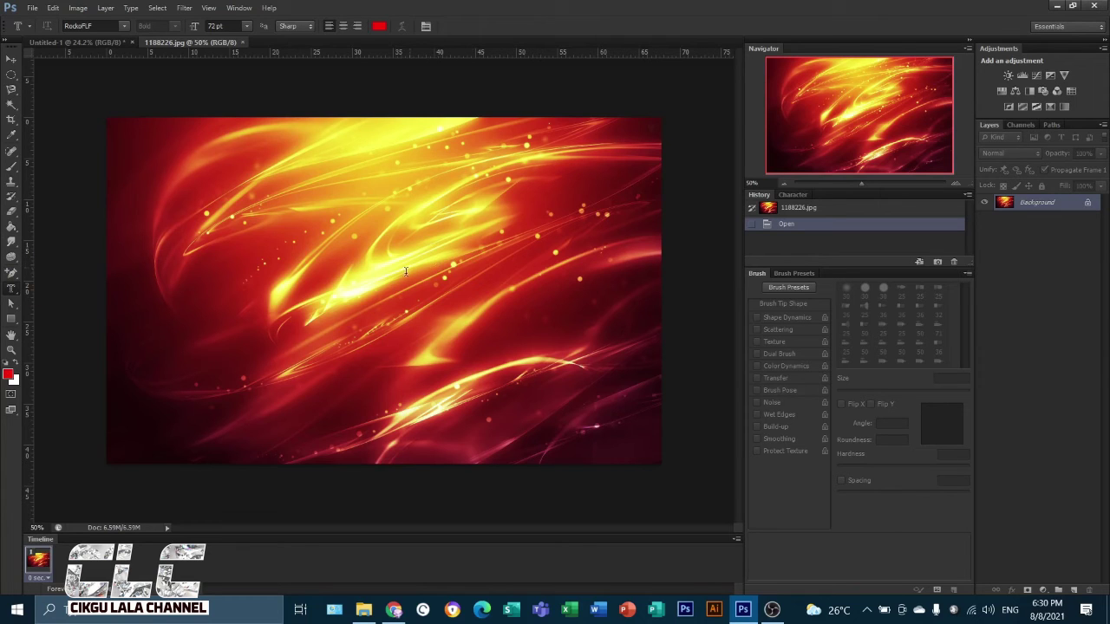
Step: Add horizontal type mask text reading "Cikgu Lala Channel" near the middle of the fiery image
click(286, 292)
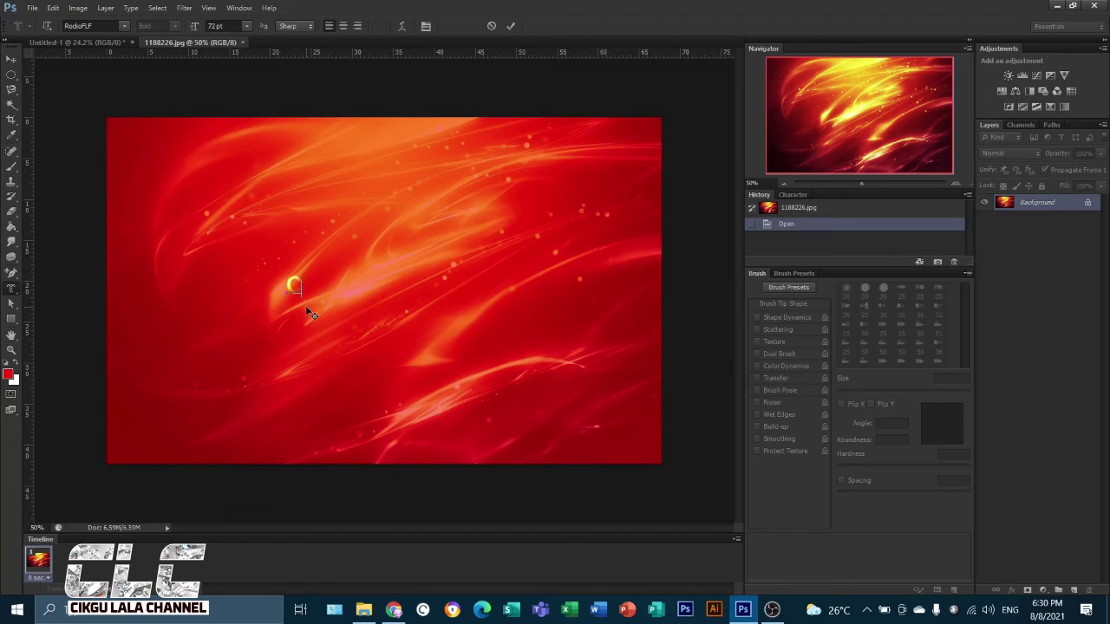
text(Cikgu Lala Channel)
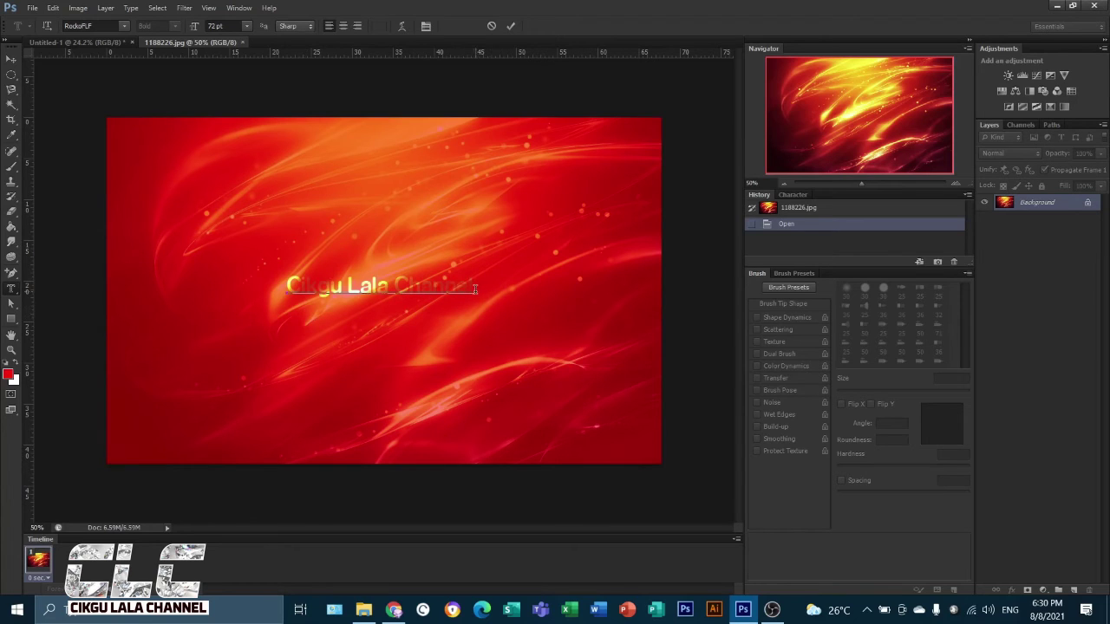
Step: Enlarge the mask text to 200 pt, shift it to span the image's width, and commit it as a selection
drag(473, 288, 269, 302)
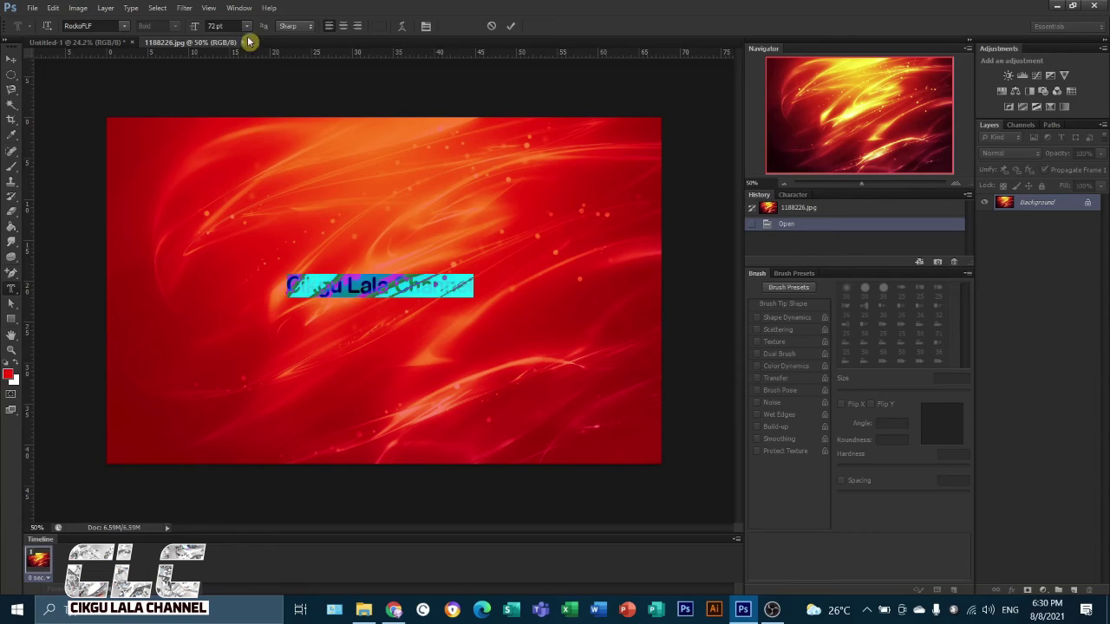
click(212, 27)
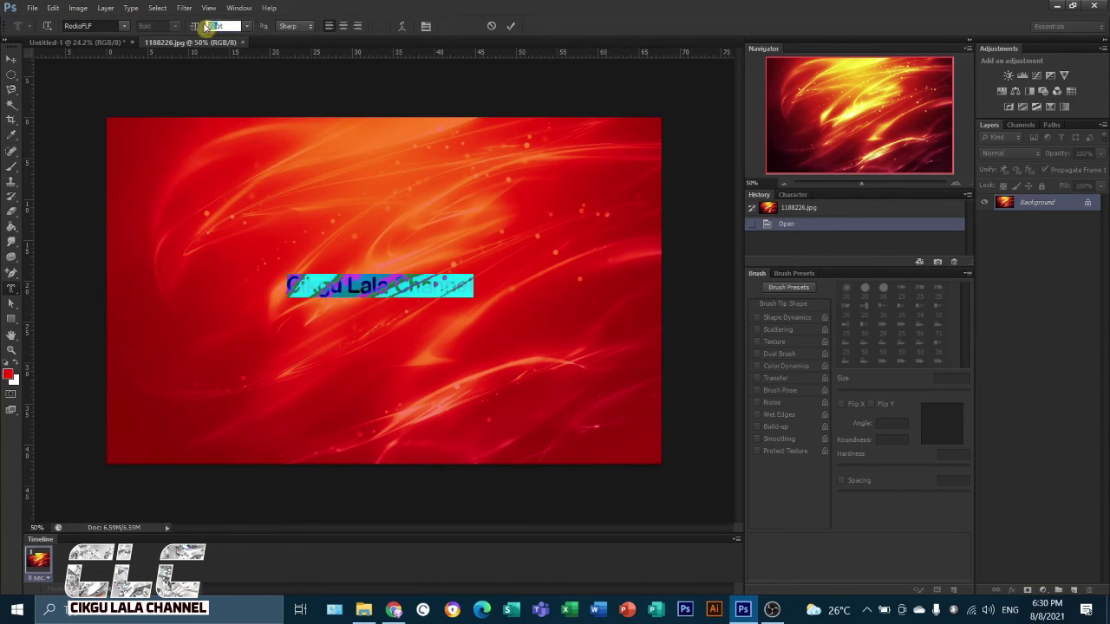
text(100)
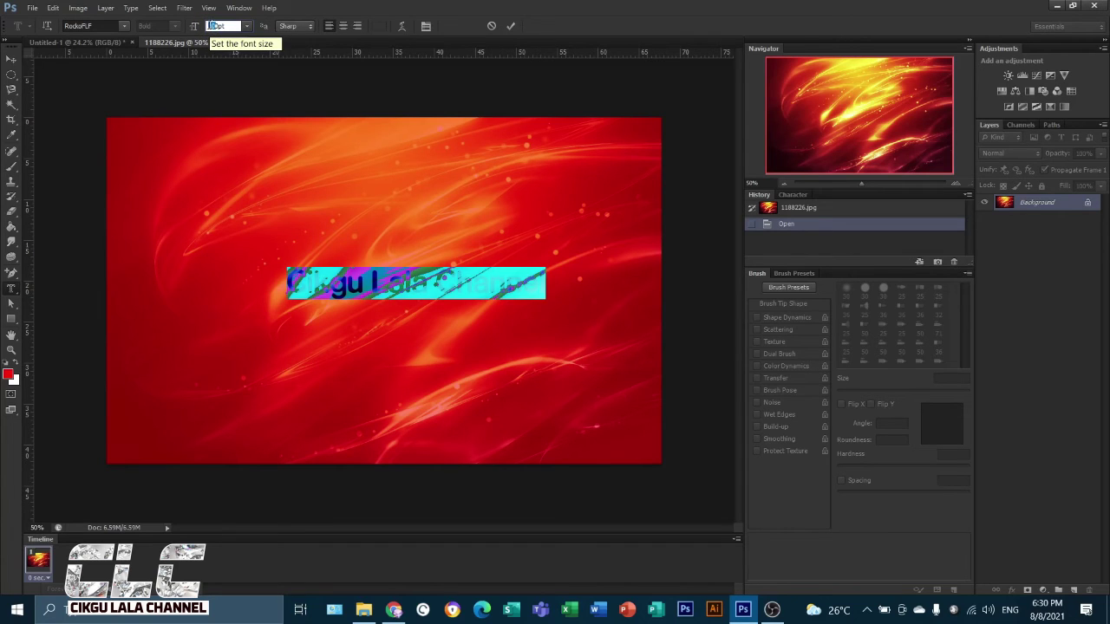
text(1)
key(BackSpace)
text(20)
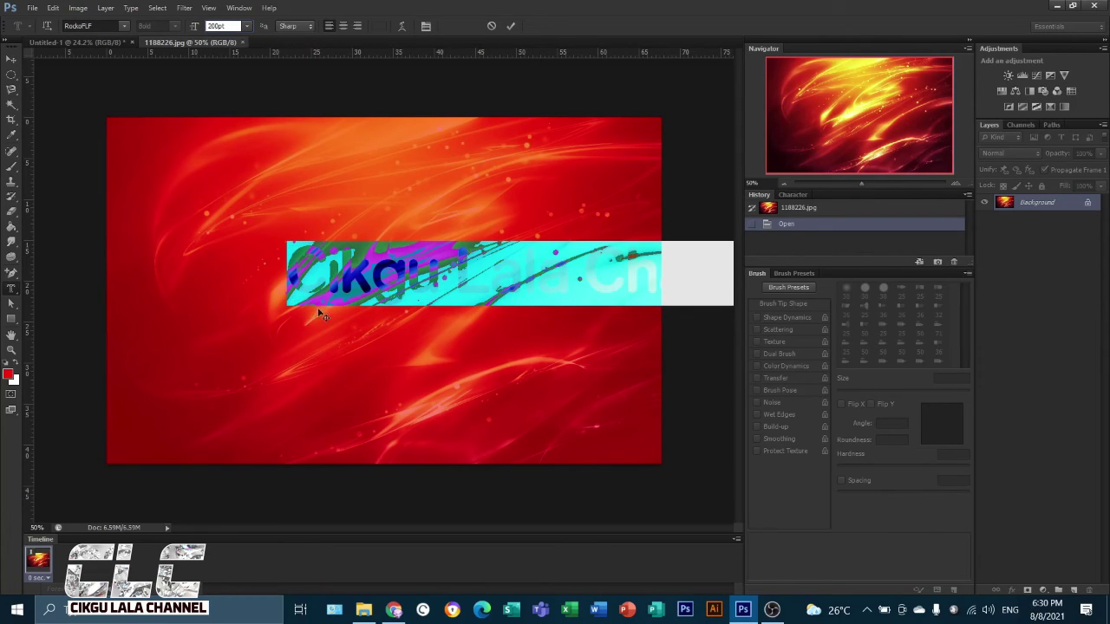
drag(351, 314, 185, 310)
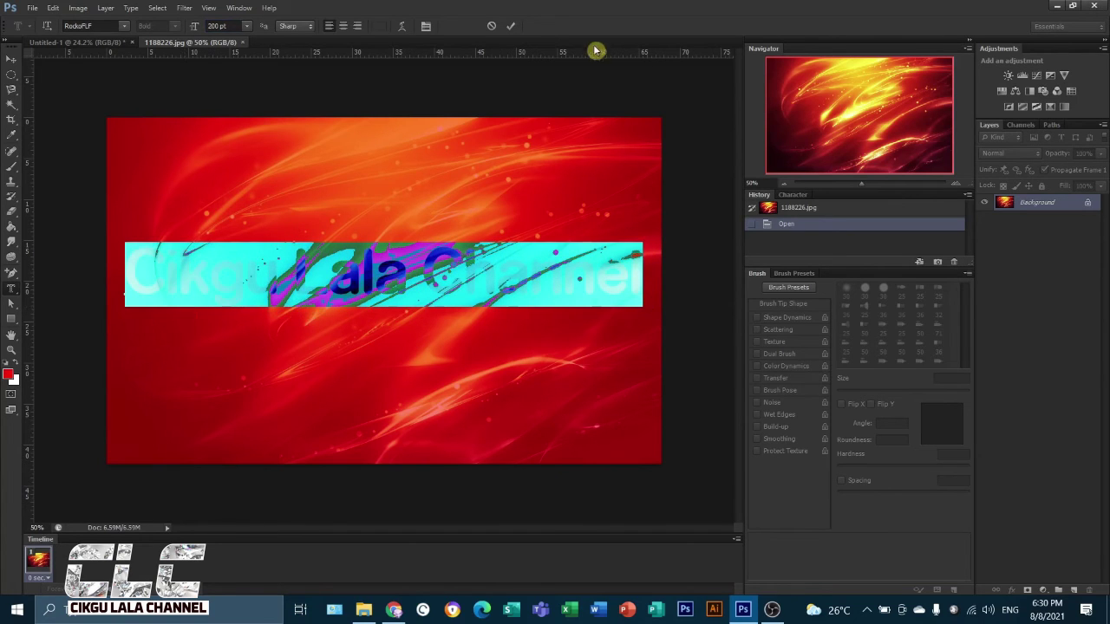
click(512, 29)
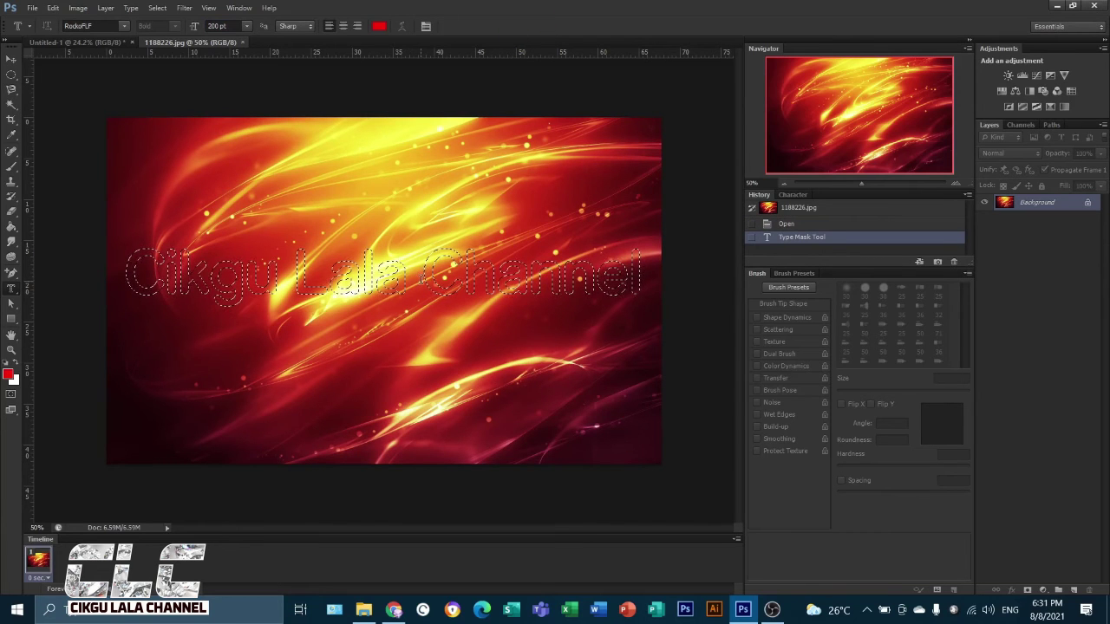
Step: Move the text-shaped selection of the fiery image onto the blank page in the Untitled-1 document
click(11, 58)
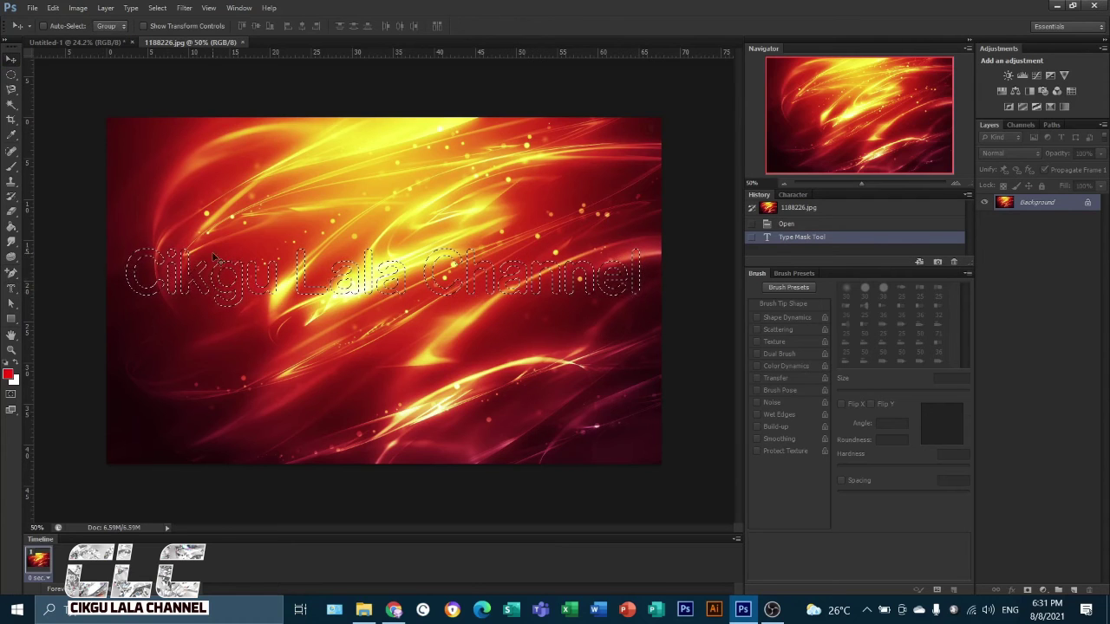
drag(195, 276, 297, 277)
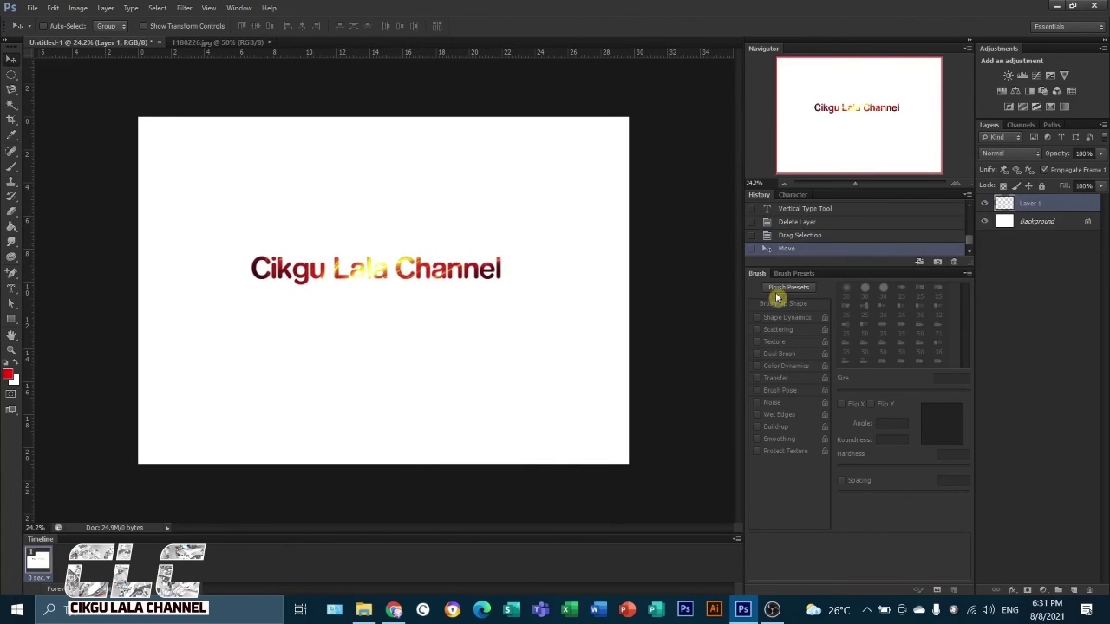
Step: Start a Free Transform on the fire-filled "Cikgu Lala Channel" text layer
key(ctrl+t)
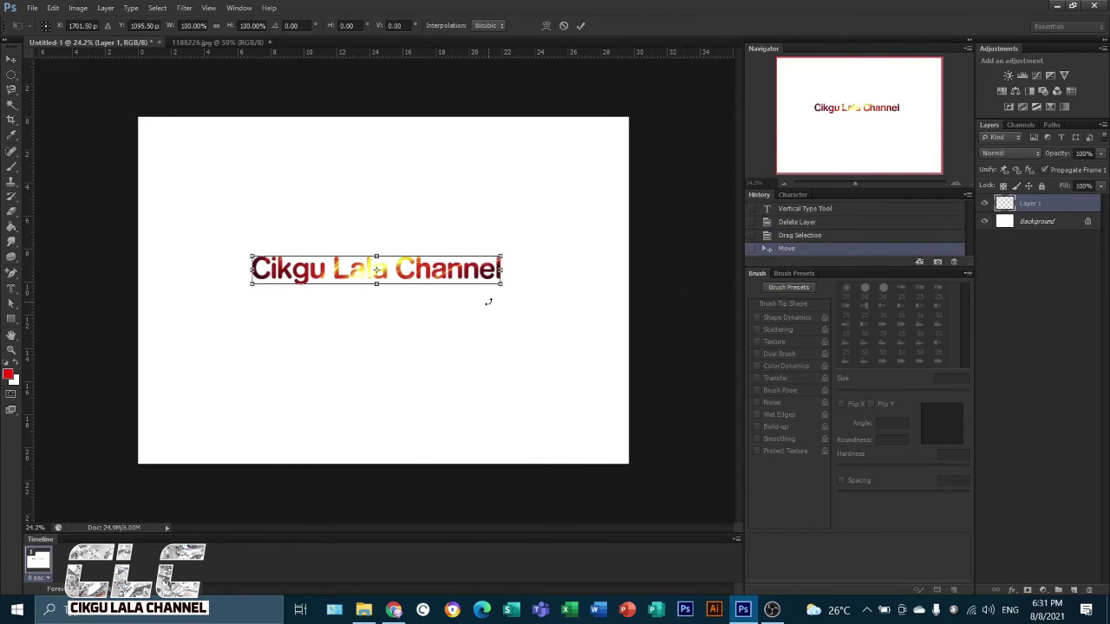